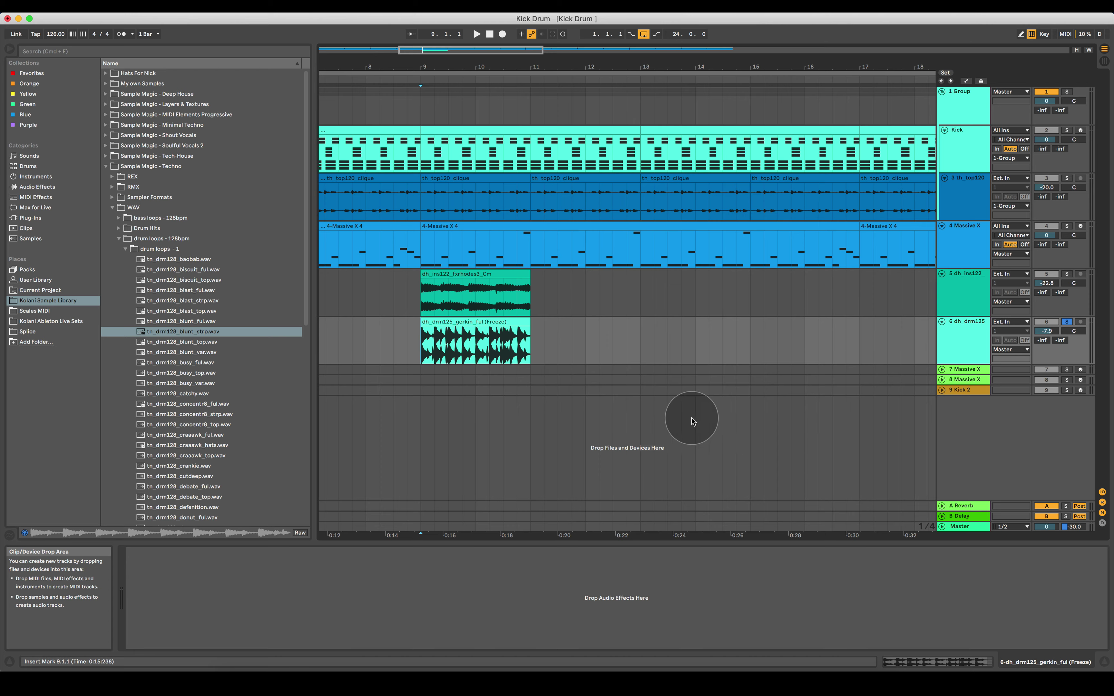
# Step: Open the dh_drm125_gerkin_ful (Freeze) clip's sample settings and set its Transient Loop Mode to Off
pyautogui.click(378, 452)
pyautogui.click(478, 322)
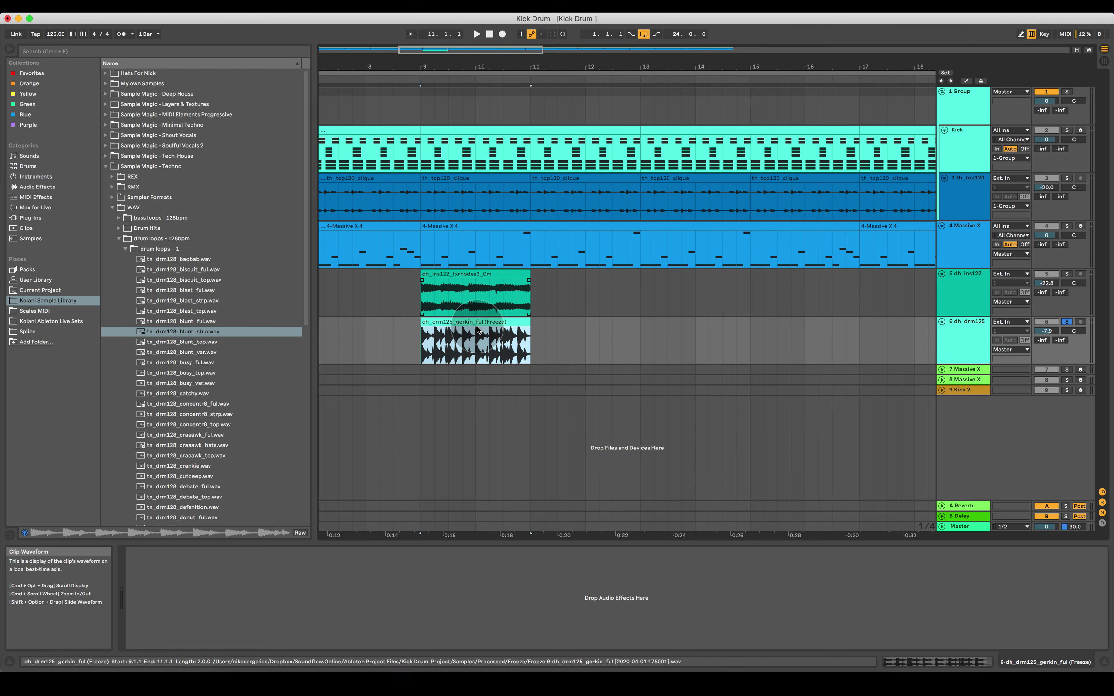
pyautogui.doubleClick(478, 322)
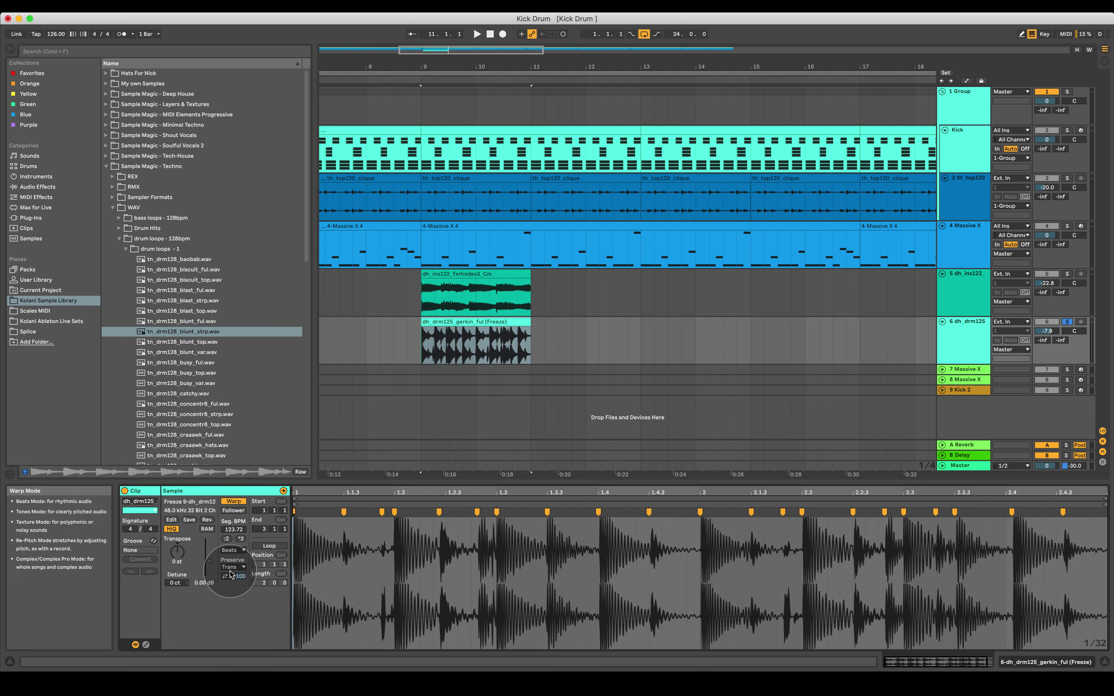
pyautogui.click(230, 568)
pyautogui.click(232, 568)
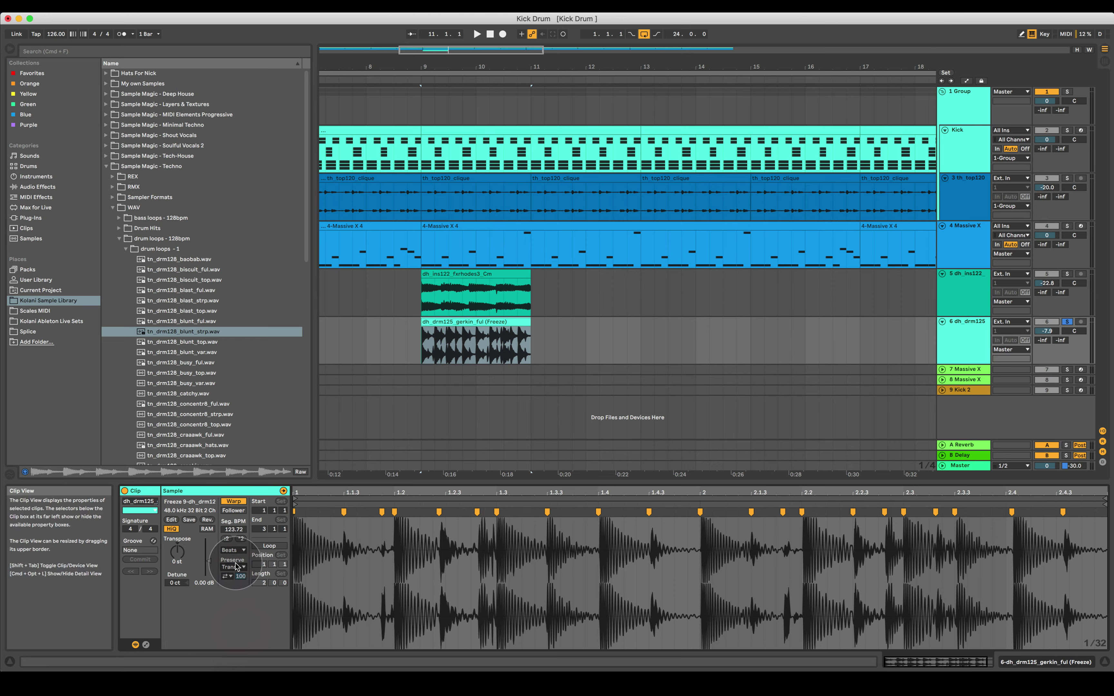
pyautogui.click(227, 579)
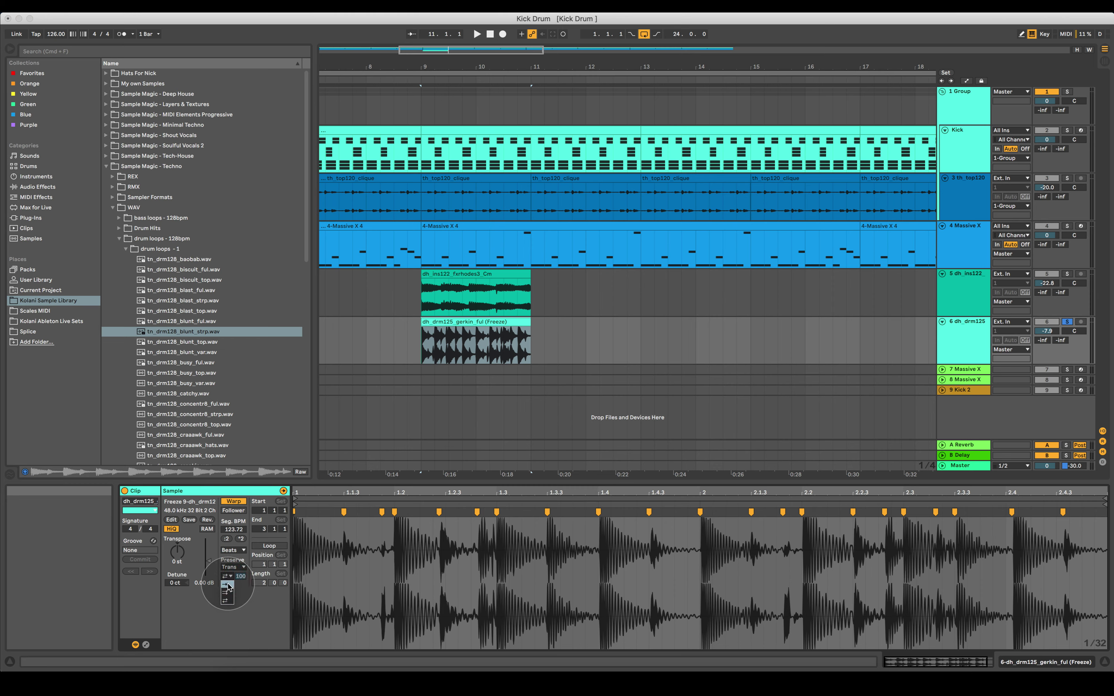
# Step: Try a shorter Transient Envelope on the drum loop while playing it, and return the envelope to 100
pyautogui.moveTo(240, 576)
pyautogui.mouseDown()
pyautogui.moveTo(240, 599)
pyautogui.moveTo(241, 580)
pyautogui.mouseUp()
pyautogui.press('space')
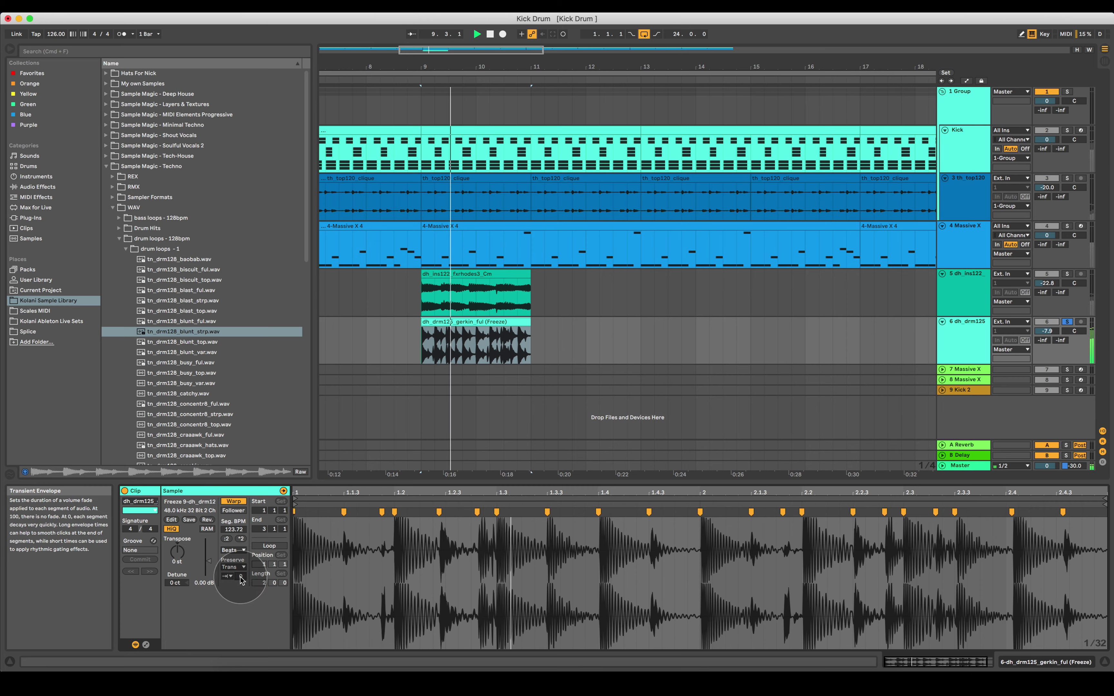
pyautogui.moveTo(240, 581)
pyautogui.mouseDown()
pyautogui.moveTo(240, 543)
pyautogui.moveTo(241, 579)
pyautogui.mouseUp()
pyautogui.press('space')
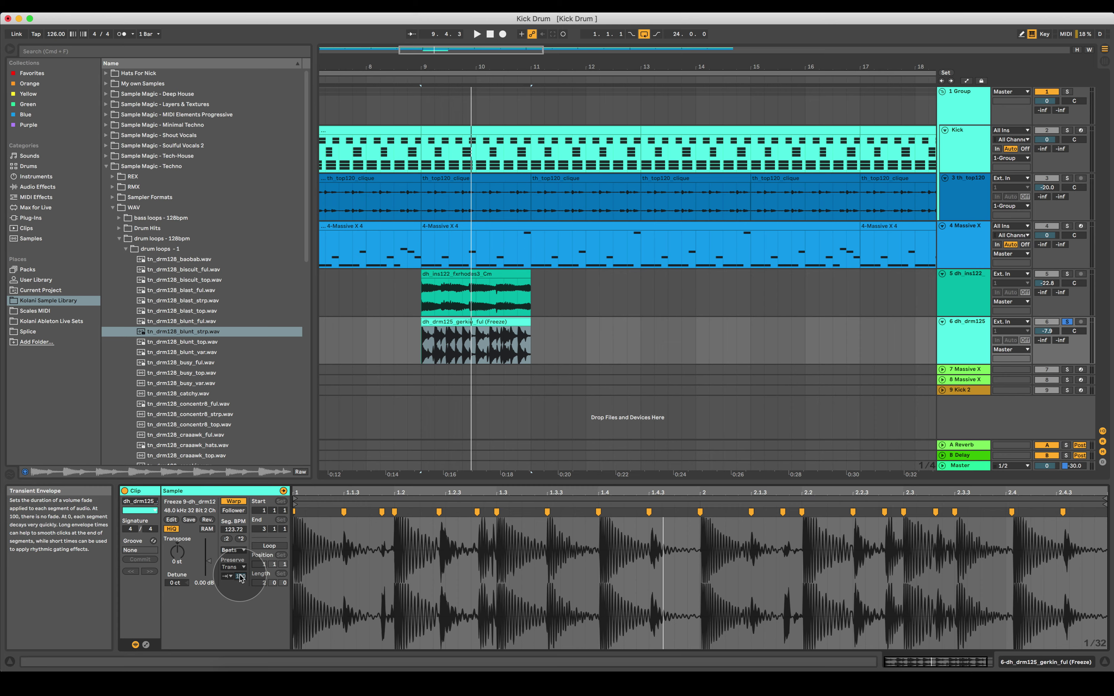
pyautogui.moveTo(240, 578); pyautogui.dragTo(240, 591)
pyautogui.press('space')
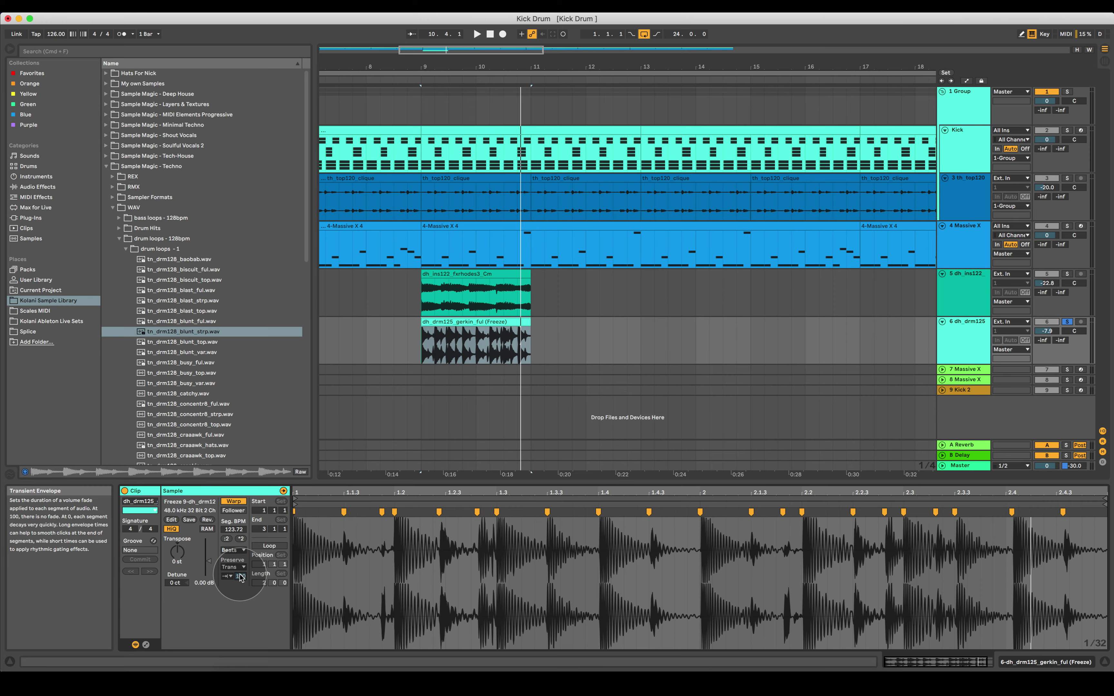
# Step: Highlight the drum sample's first transient segment from 1.1.1 to 1.1.3 and place the insert mark at its end
pyautogui.click(316, 526)
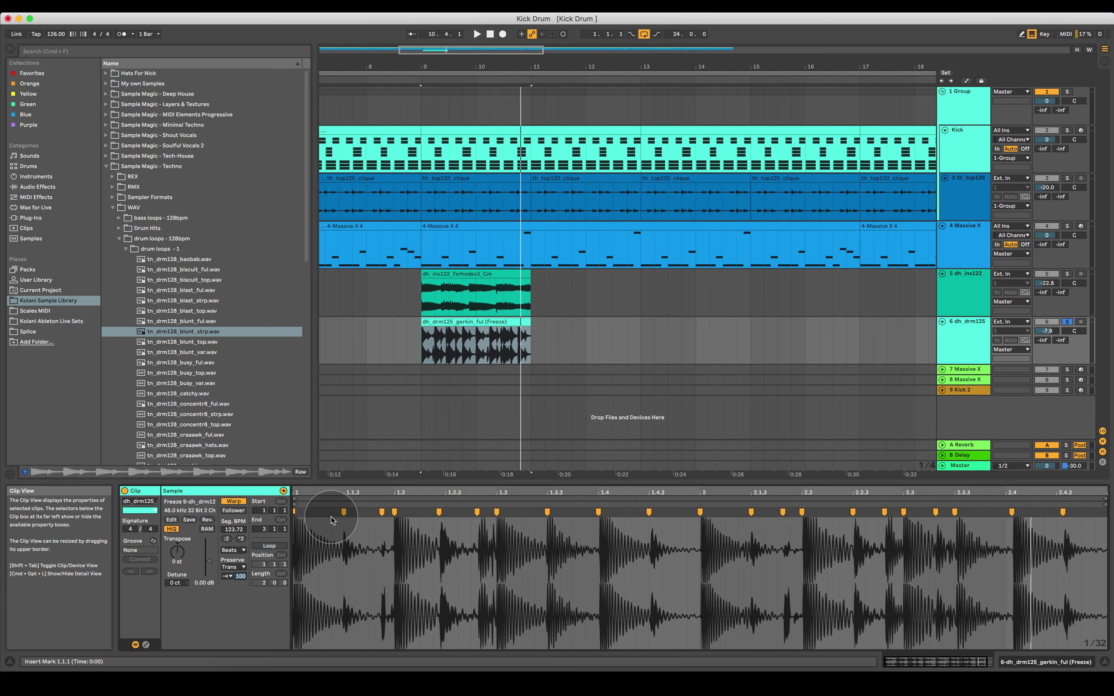
pyautogui.moveTo(343, 569); pyautogui.dragTo(293, 540)
pyautogui.click(240, 577)
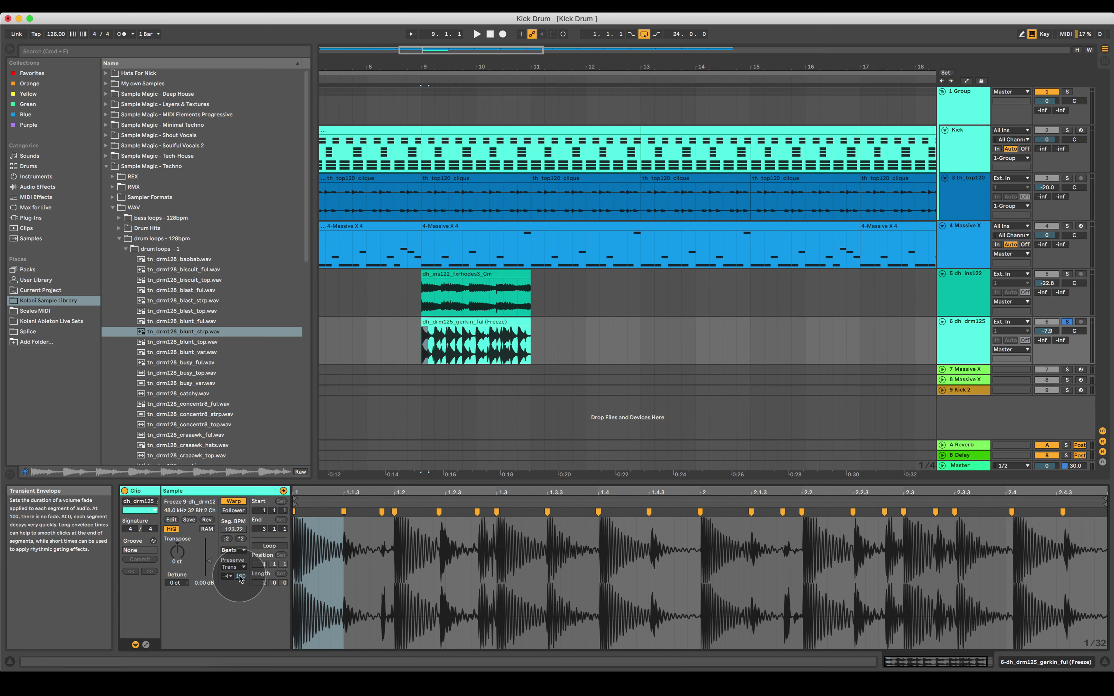
pyautogui.click(239, 579)
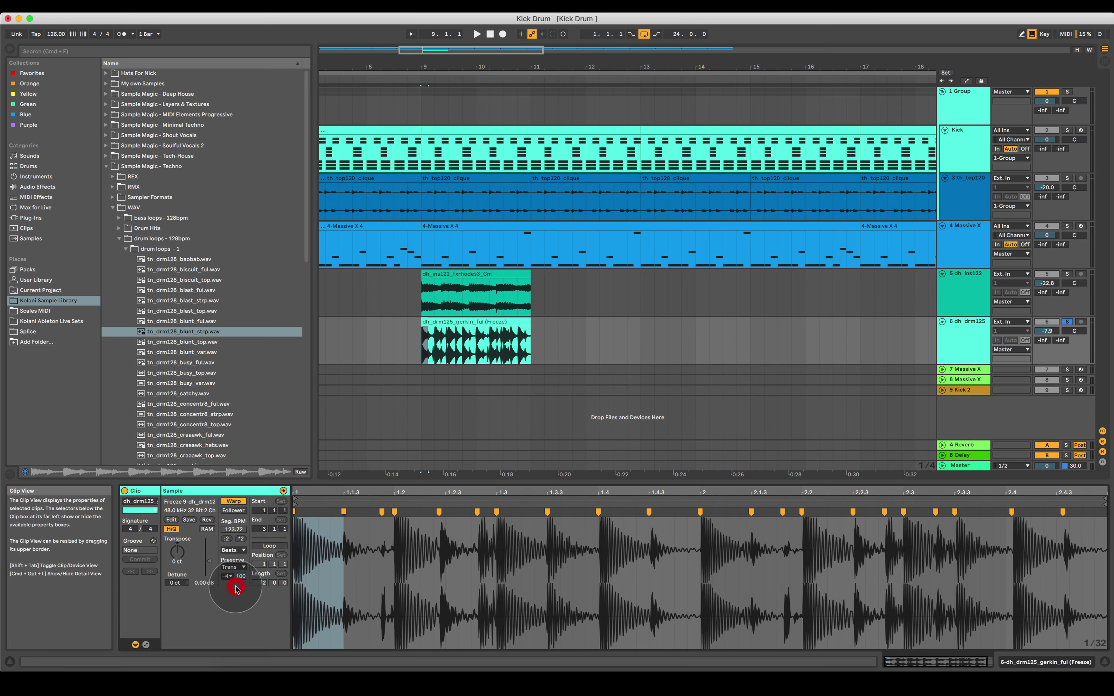
pyautogui.click(344, 551)
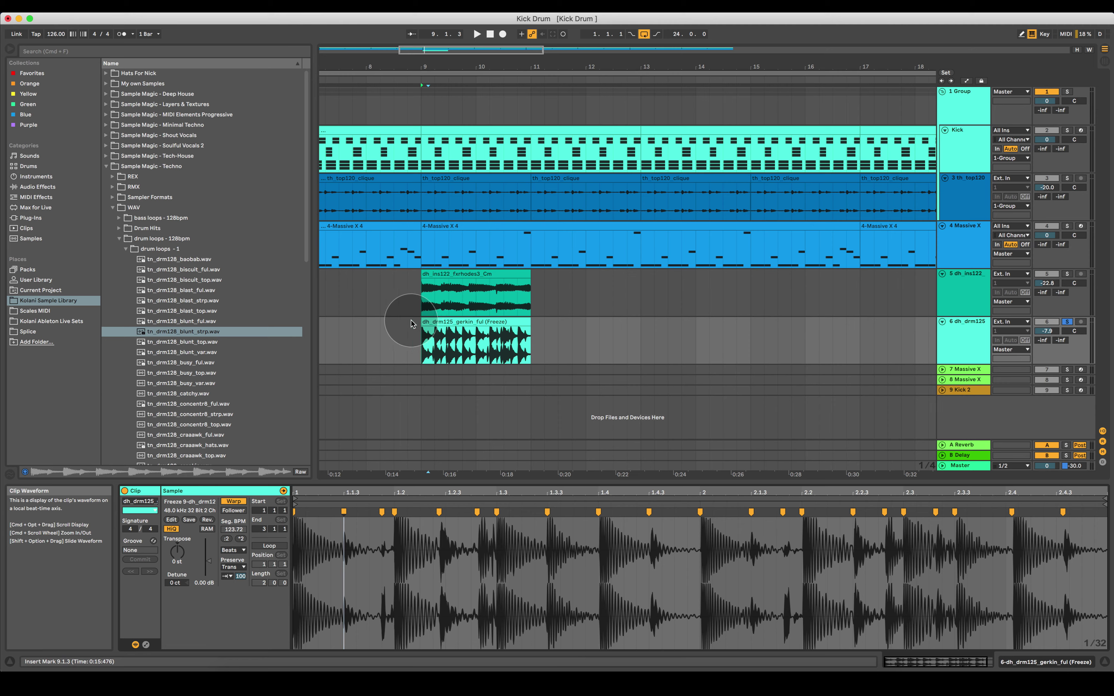
# Step: Stretch the track 6 drum clip to four bars, ending at 13.1.1, and highlight 1.1.1 to 1.1.2 in its sample
pyautogui.click(527, 324)
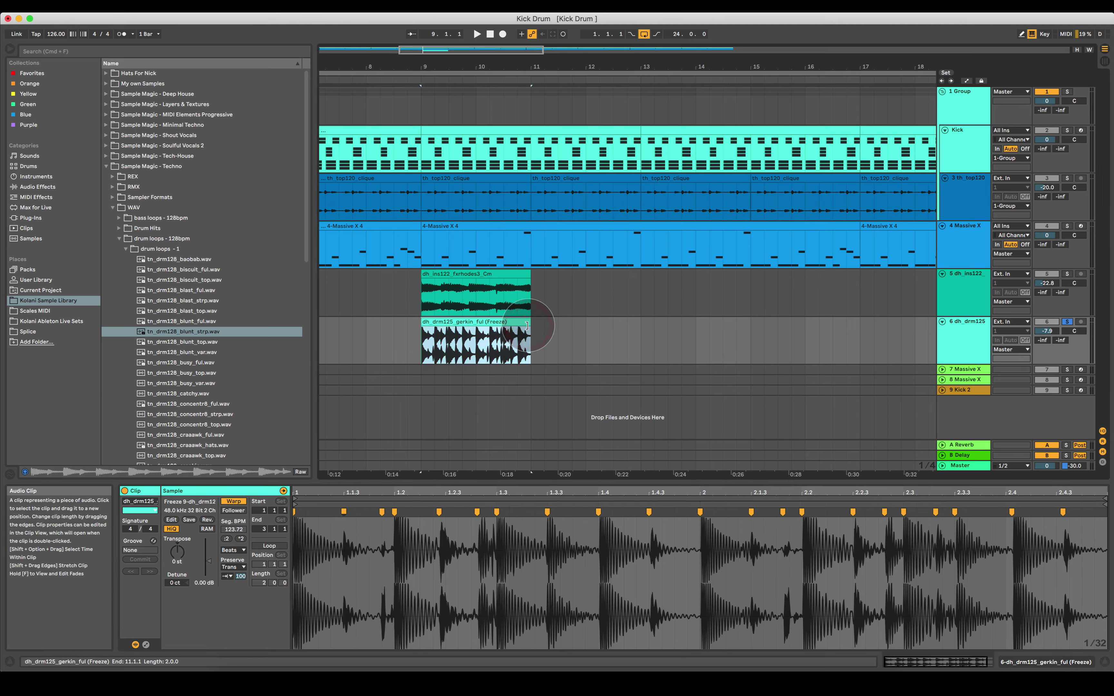
pyautogui.moveTo(527, 325); pyautogui.dragTo(640, 335)
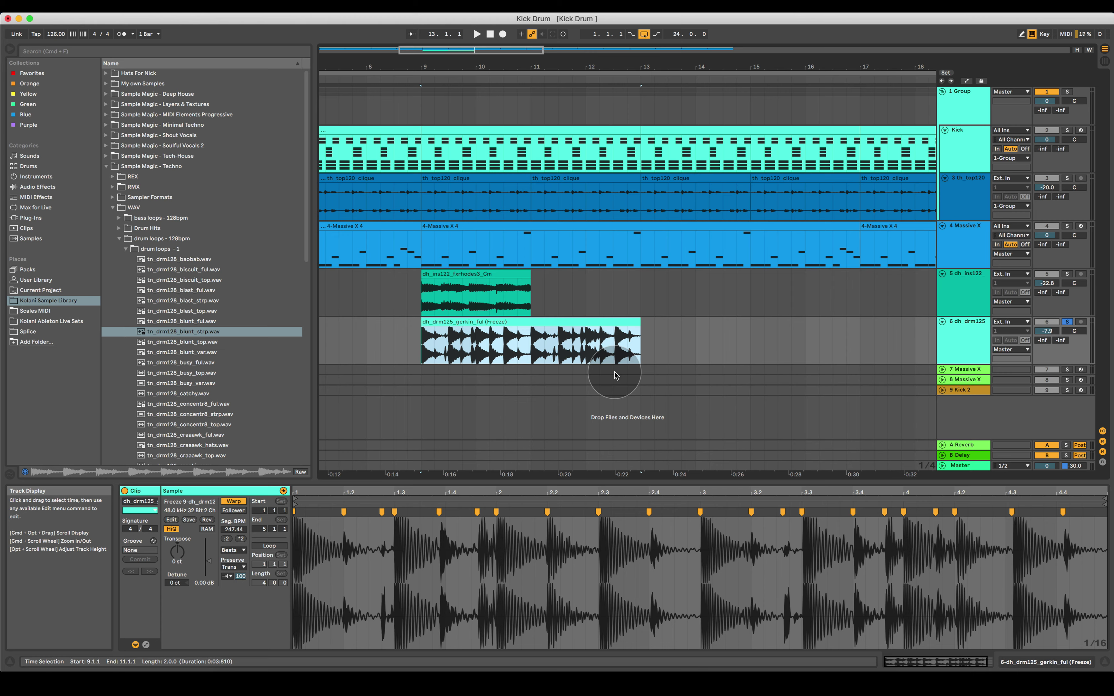
pyautogui.click(579, 338)
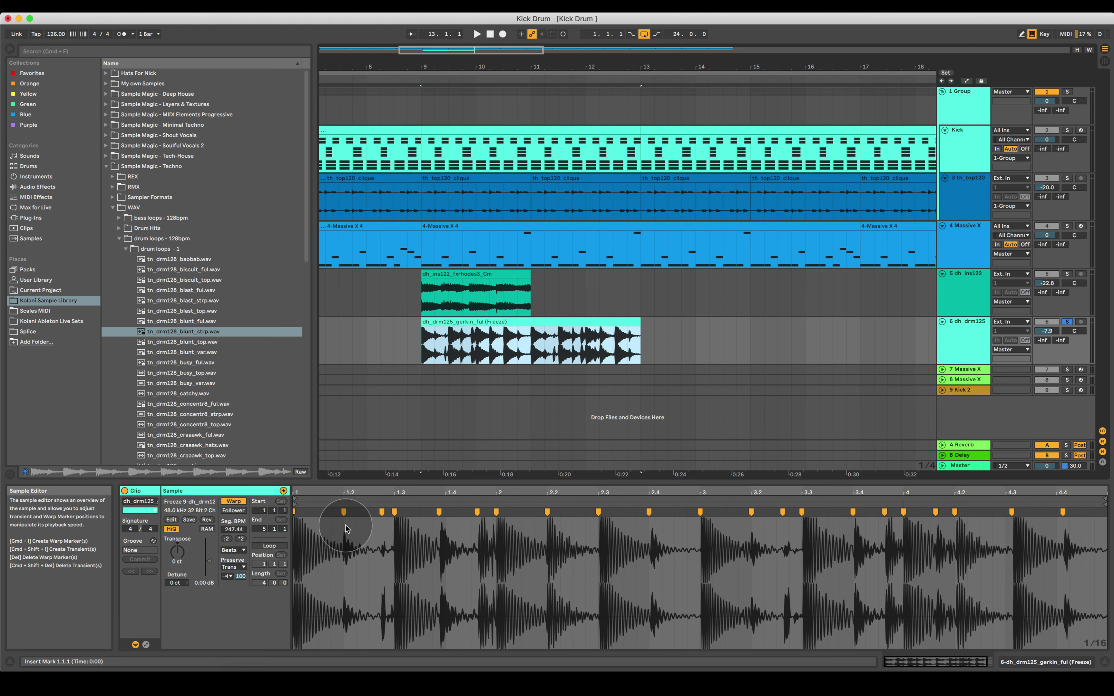
pyautogui.click(297, 521)
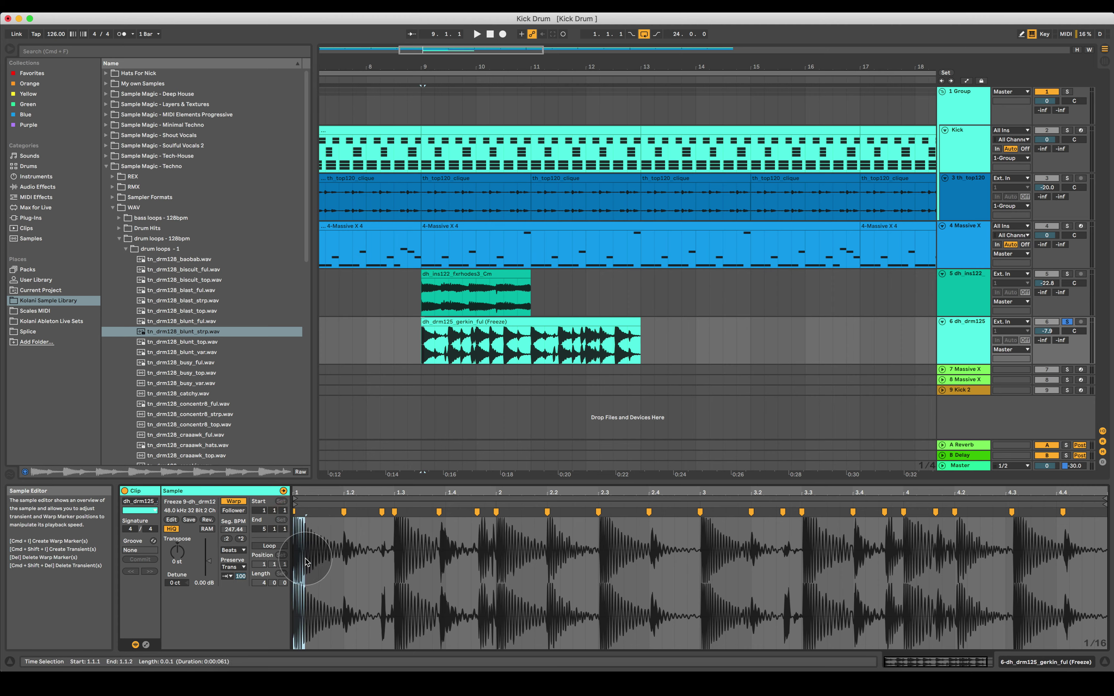
# Step: Set the stretched drum clip's Transient Loop Mode to Loop Forward and play it from bar 9
pyautogui.click(226, 579)
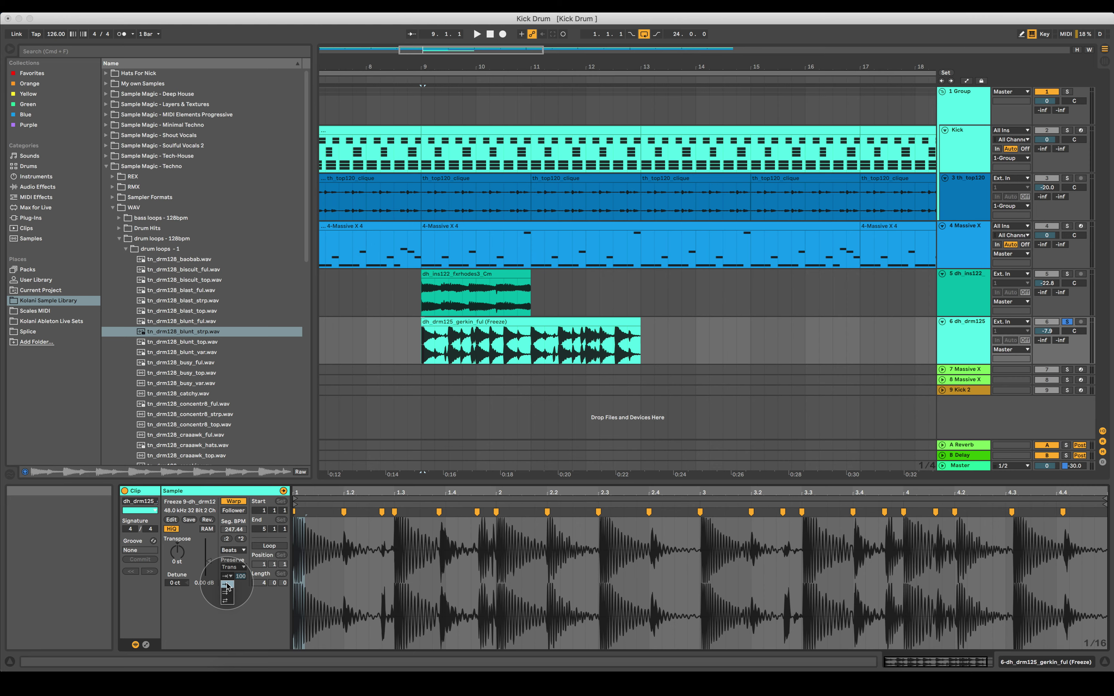
pyautogui.click(228, 600)
pyautogui.click(419, 341)
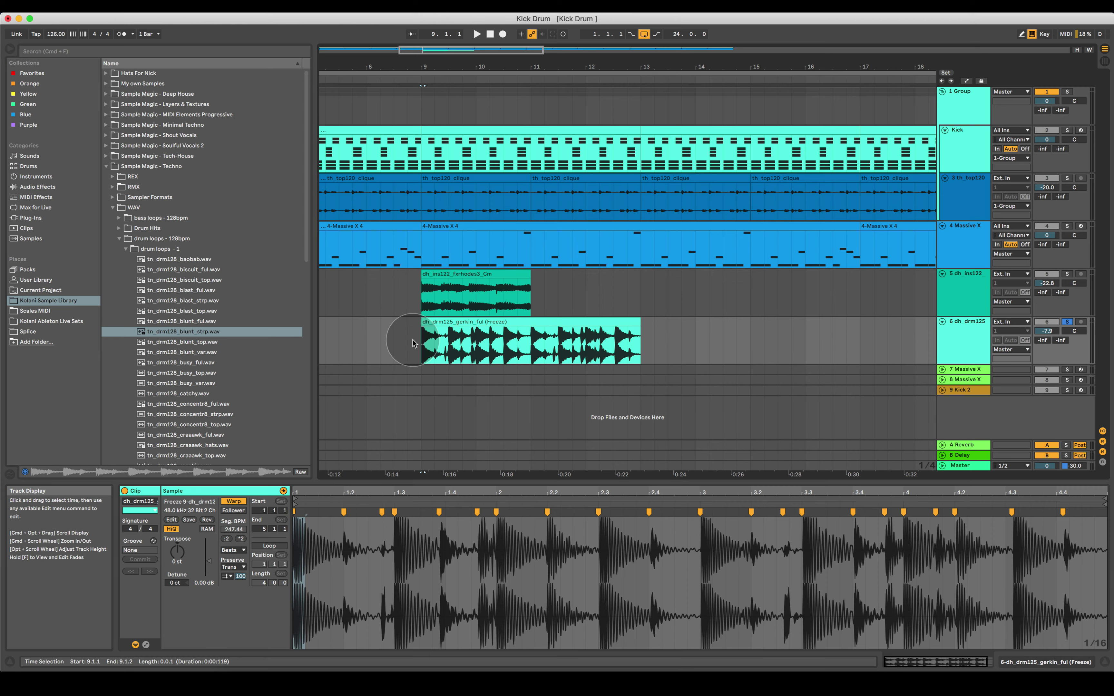
pyautogui.press('space')
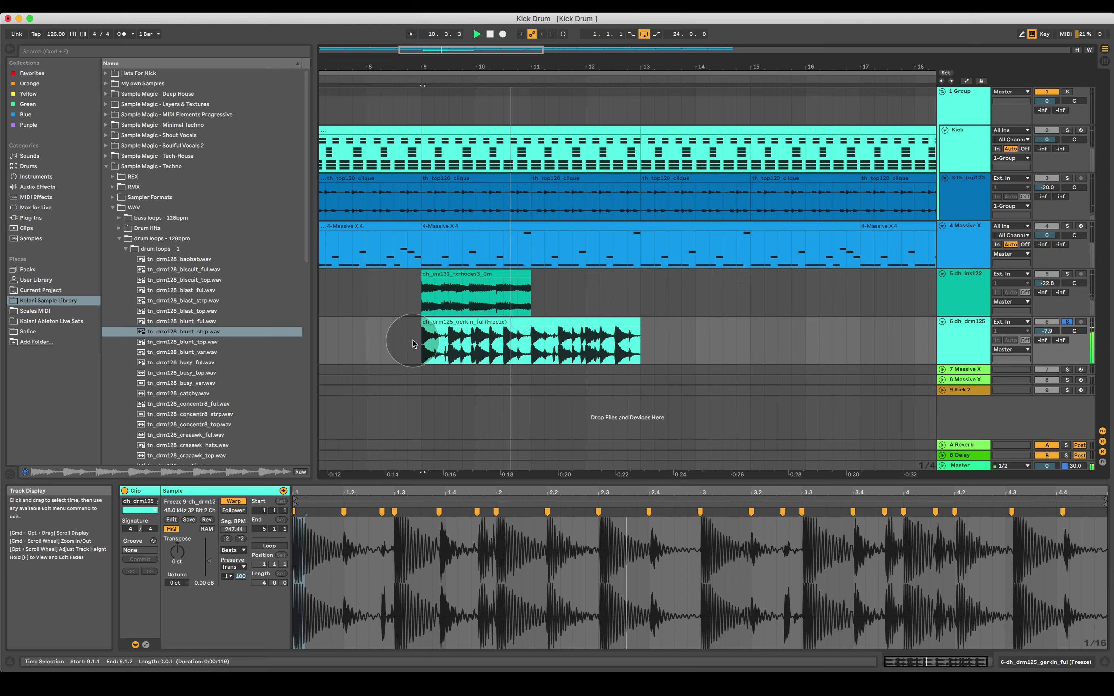
# Step: Highlight the stretched sample from 1.1.1 to 1.1.3 and place the insert mark on the second transient at 1.2.1
pyautogui.click(303, 558)
pyautogui.moveTo(303, 557)
pyautogui.mouseDown()
pyautogui.moveTo(295, 552)
pyautogui.moveTo(314, 561)
pyautogui.mouseUp()
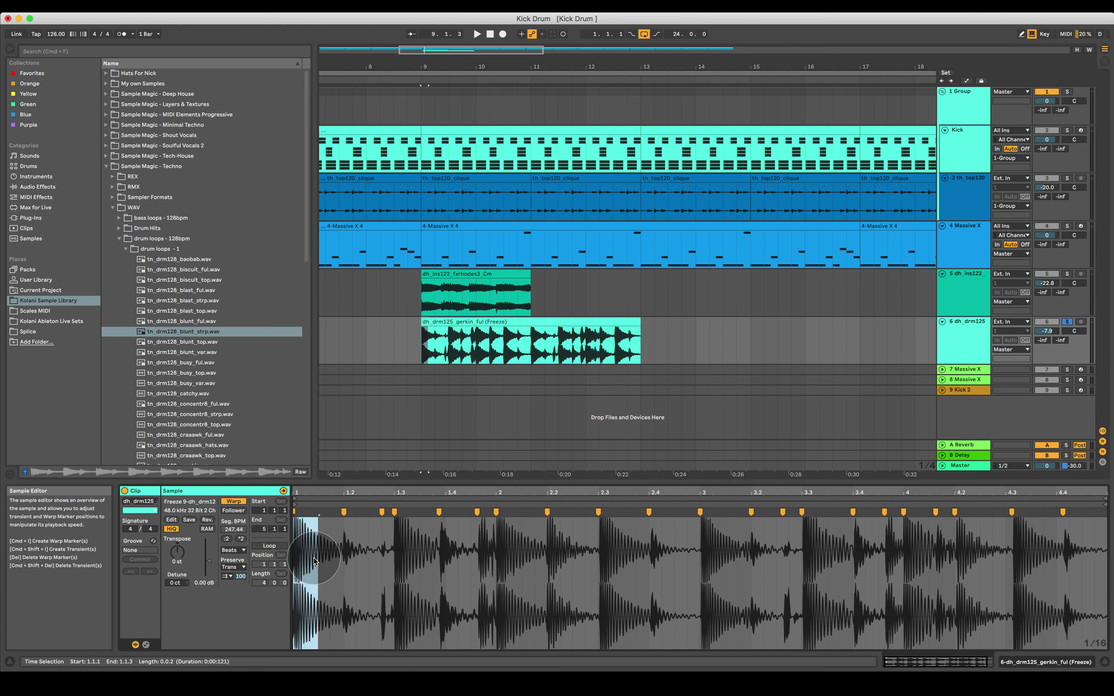
pyautogui.click(314, 560)
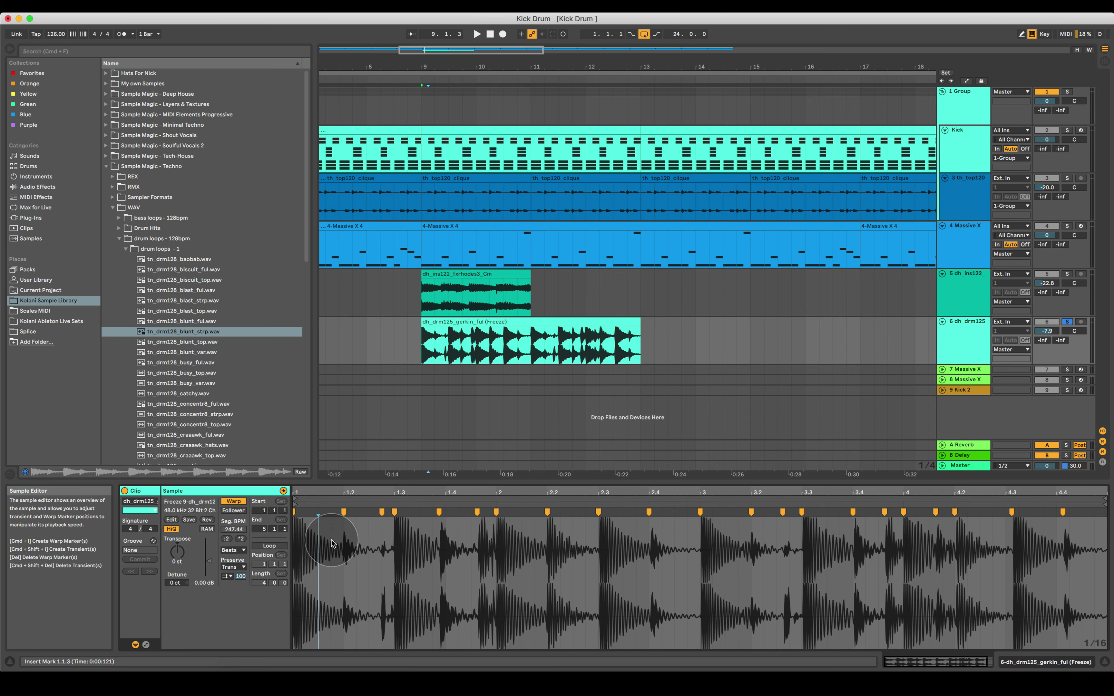
pyautogui.click(344, 534)
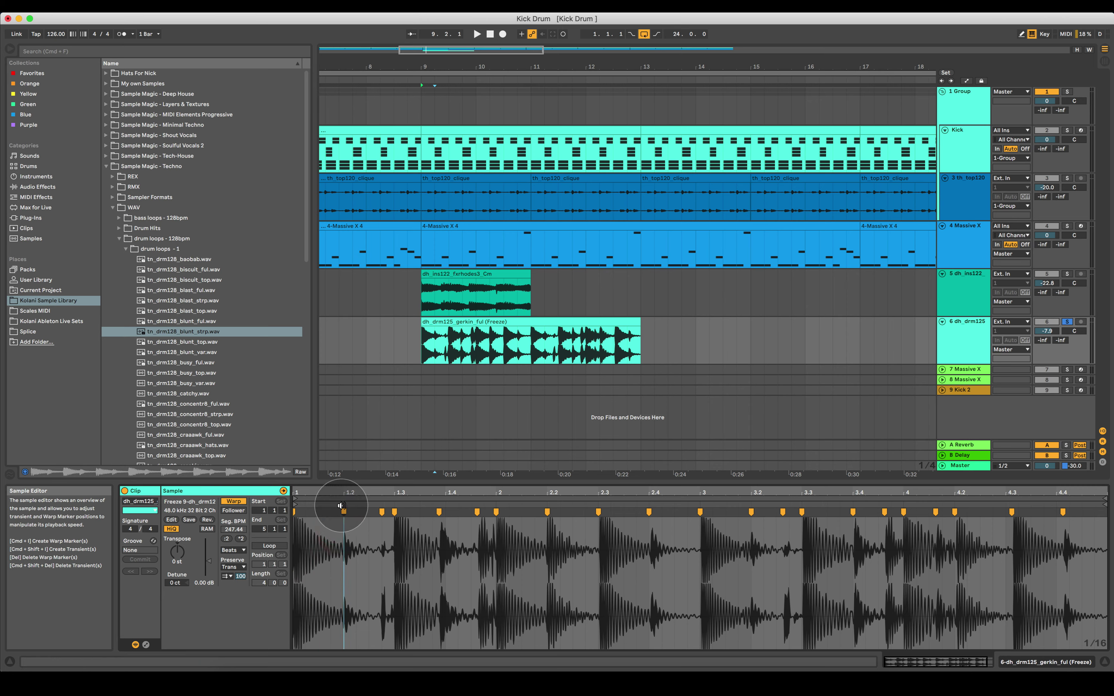
# Step: Switch the Transient Loop Mode to Off, highlight the segment from 1.1.1 to 1.2.1, and play from bar 9
pyautogui.click(229, 580)
pyautogui.click(231, 584)
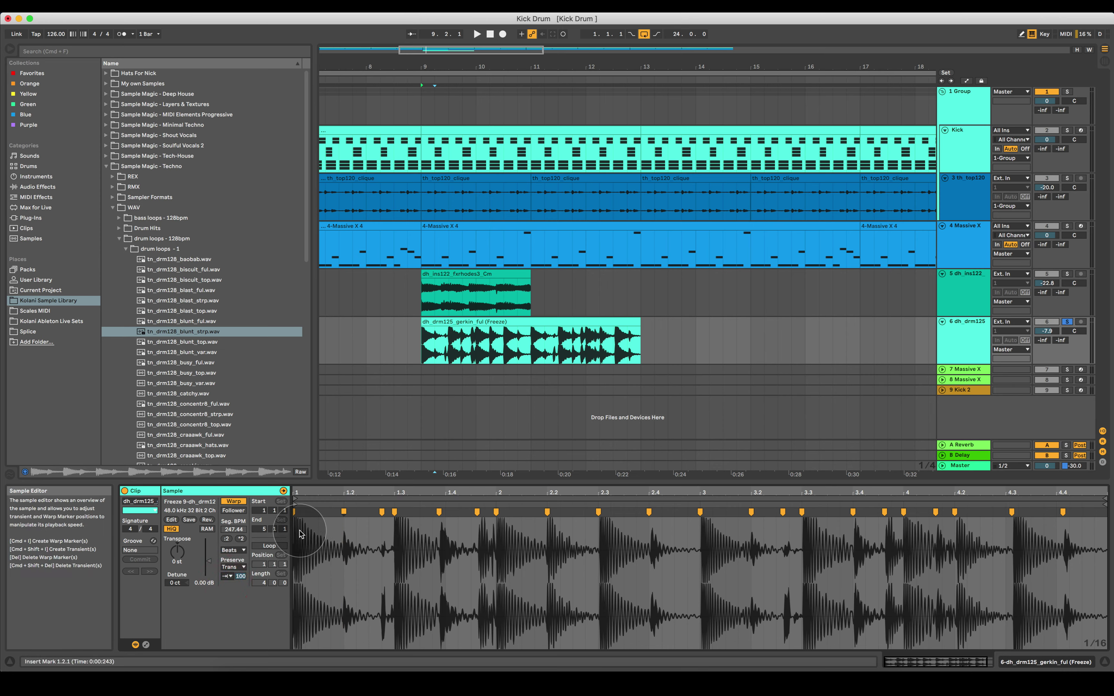
pyautogui.moveTo(295, 569); pyautogui.dragTo(341, 571)
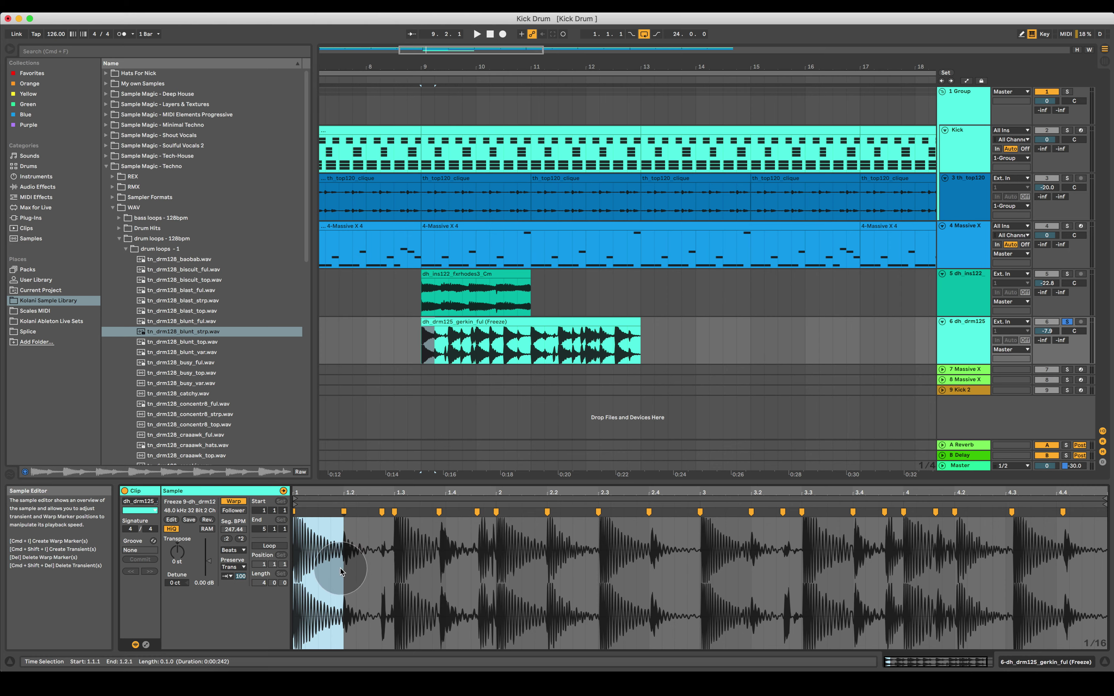
pyautogui.click(422, 352)
pyautogui.press('space')
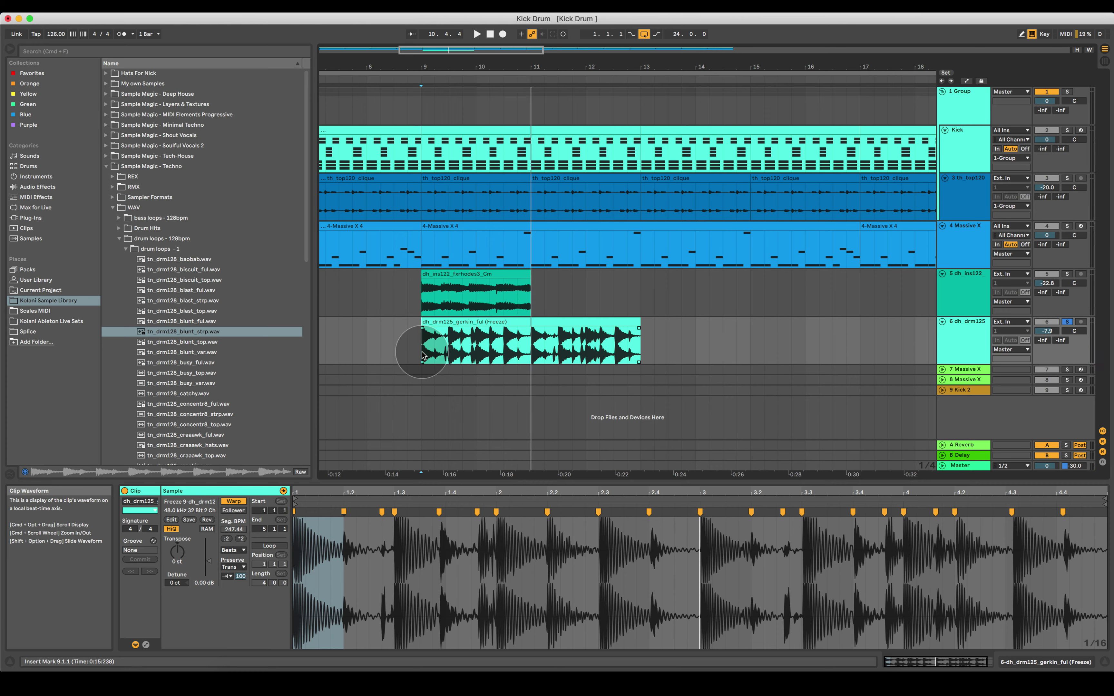
# Step: Switch the Transient Loop Mode back to Loop Forward and mark positions 1.1.3 and 1.1.4 in the first segment
pyautogui.click(227, 576)
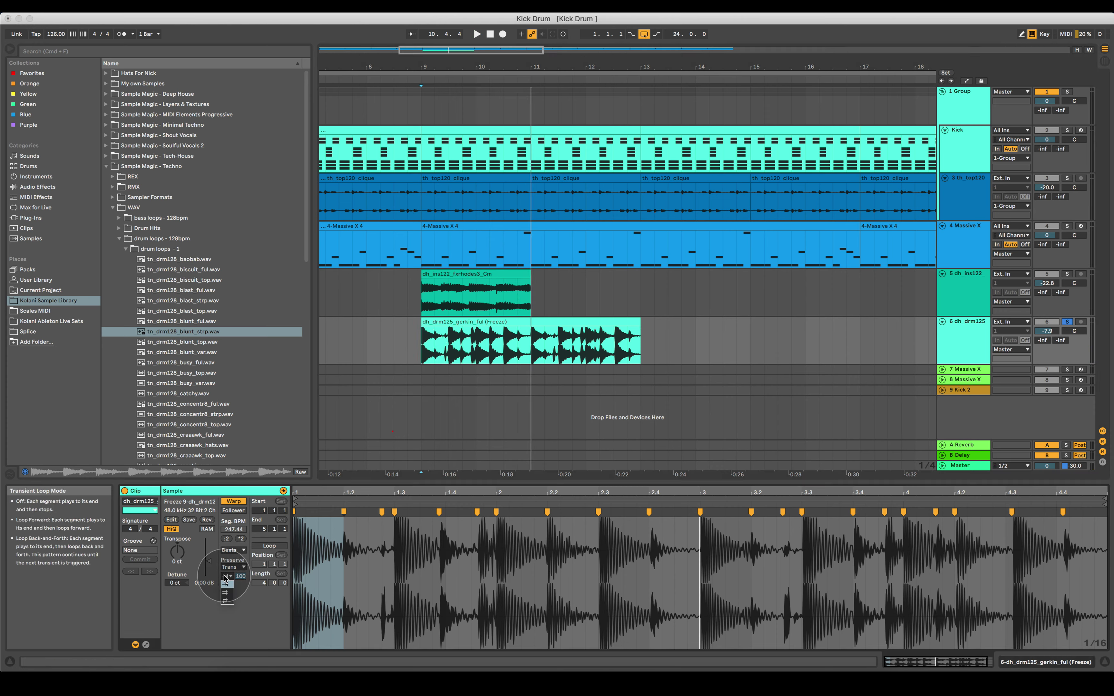
pyautogui.click(230, 592)
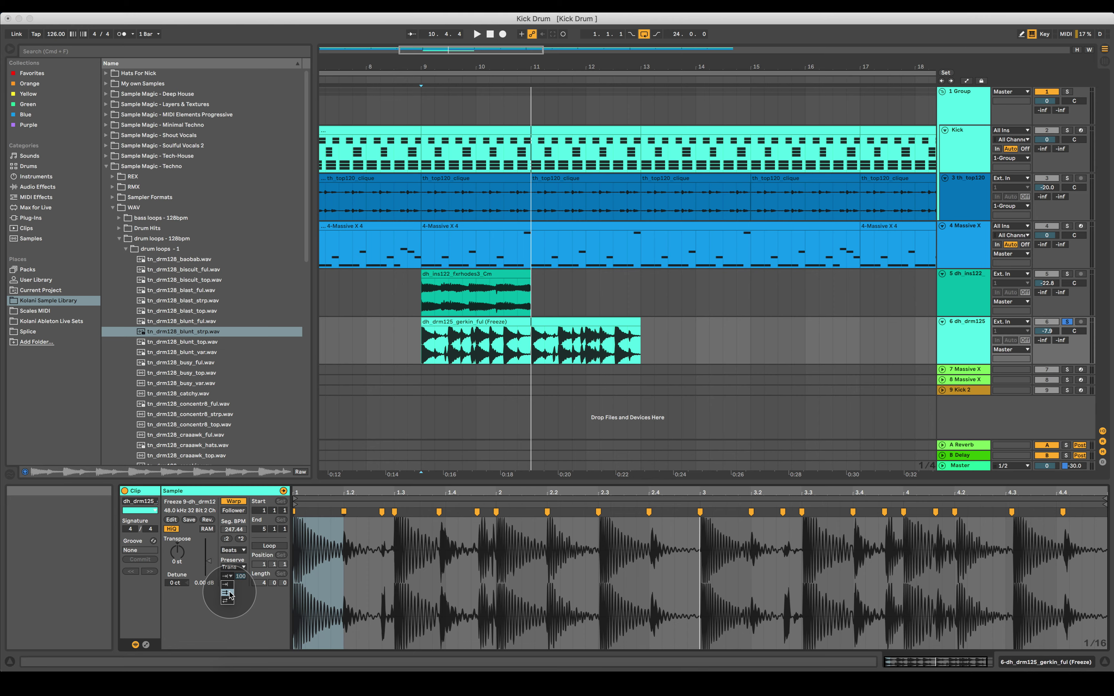
pyautogui.click(323, 546)
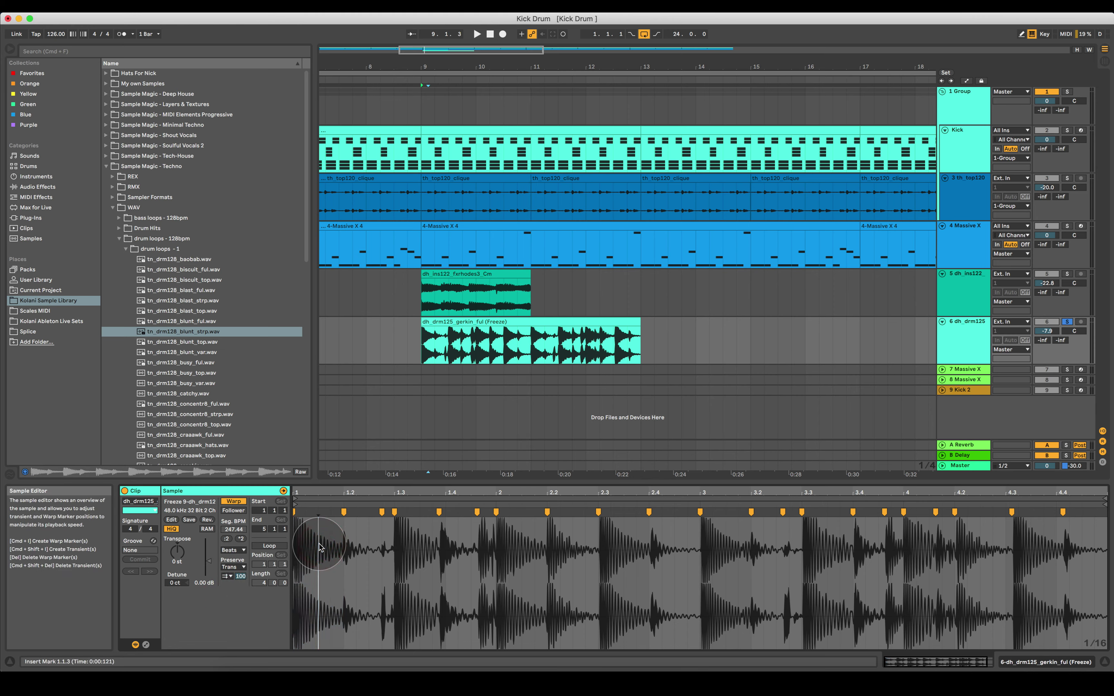
pyautogui.click(332, 547)
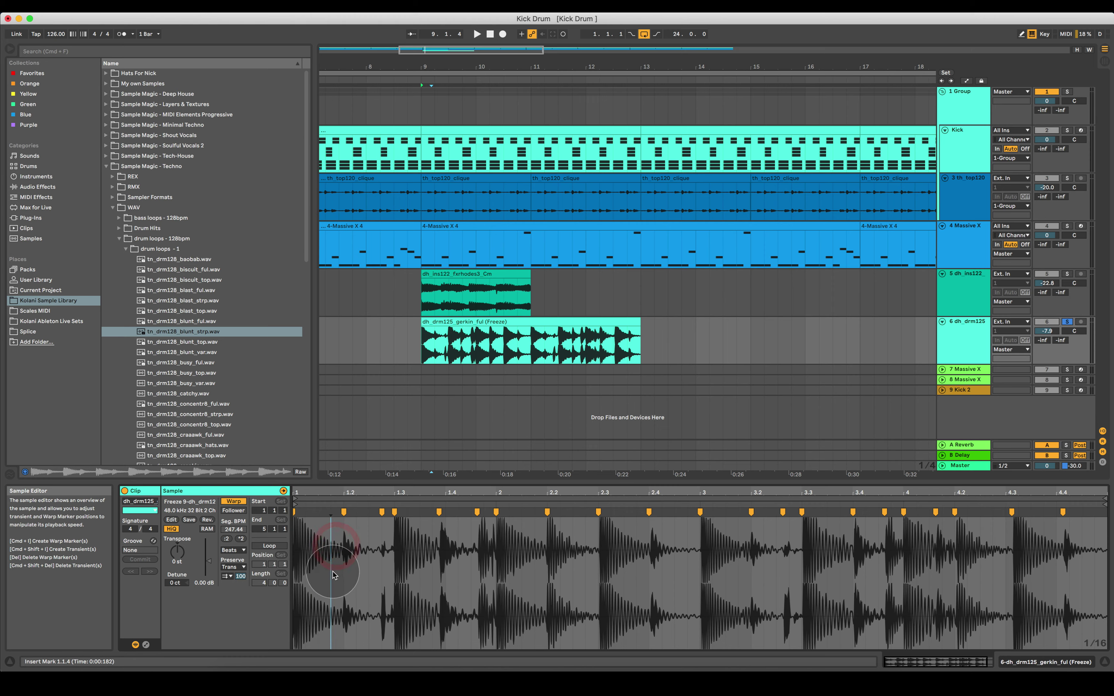
pyautogui.click(328, 549)
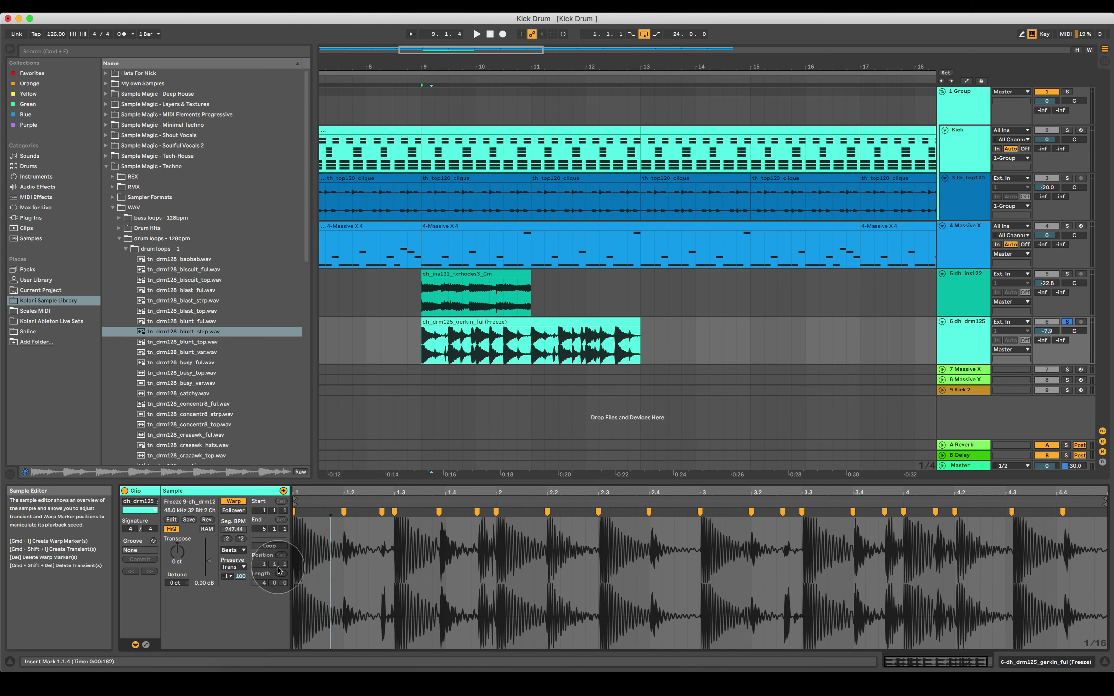
# Step: Set the drum clip's Transient Loop Mode to Loop Back-and-Forth and play the clip from bar 9
pyautogui.click(226, 578)
pyautogui.click(229, 581)
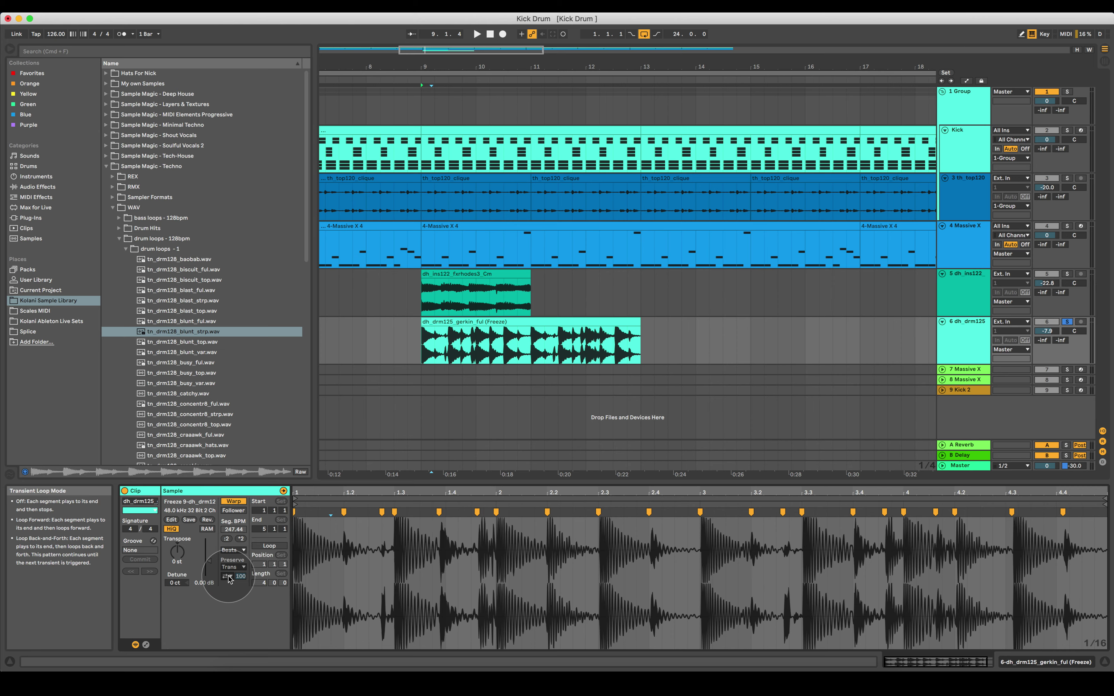
pyautogui.click(330, 561)
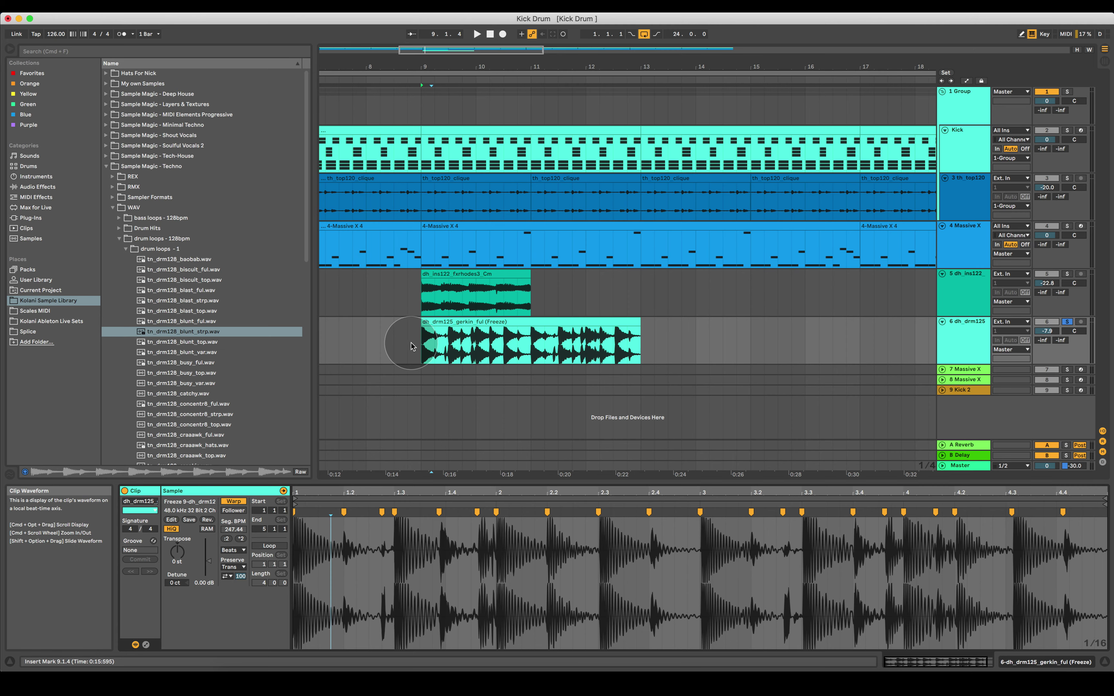
pyautogui.click(419, 361)
pyautogui.press('space')
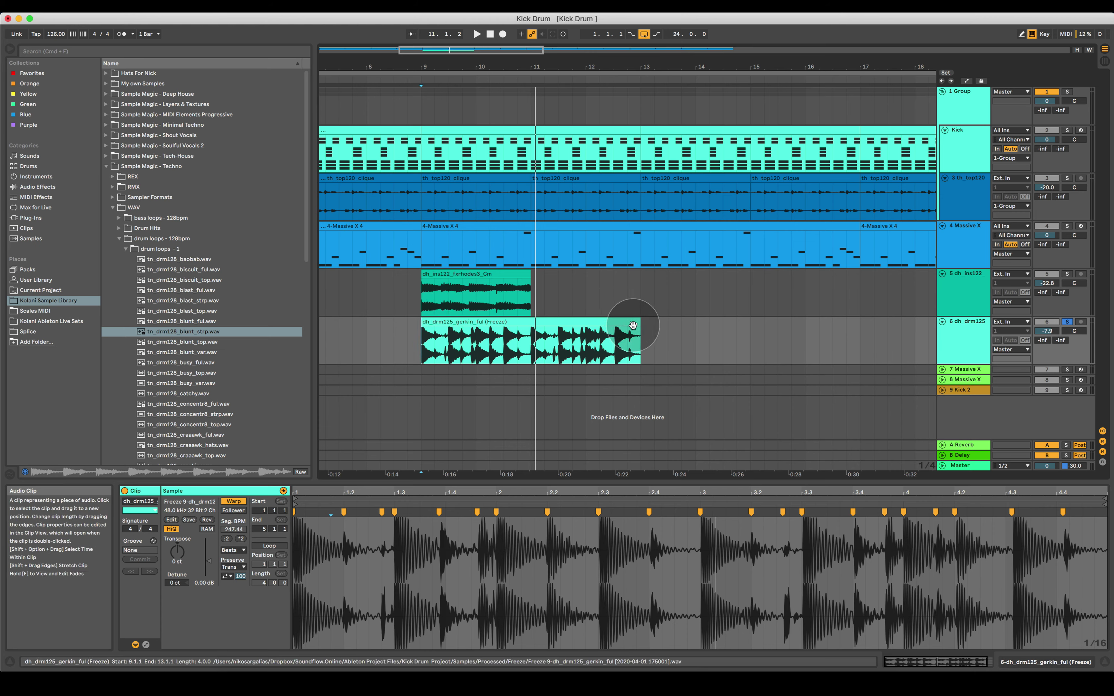
# Step: Shorten the drum clip to end at 11.2.1, play it, and stretch it back out to end at 13.1.1
pyautogui.moveTo(636, 325); pyautogui.dragTo(540, 332)
pyautogui.press('space')
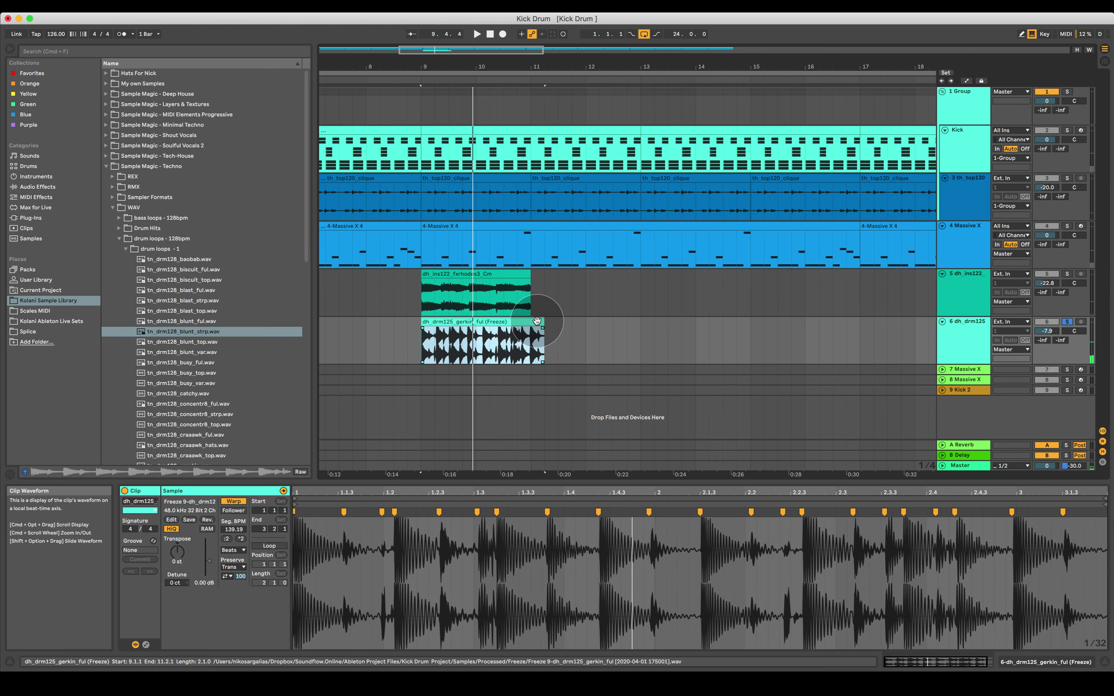
pyautogui.moveTo(540, 332); pyautogui.dragTo(629, 325)
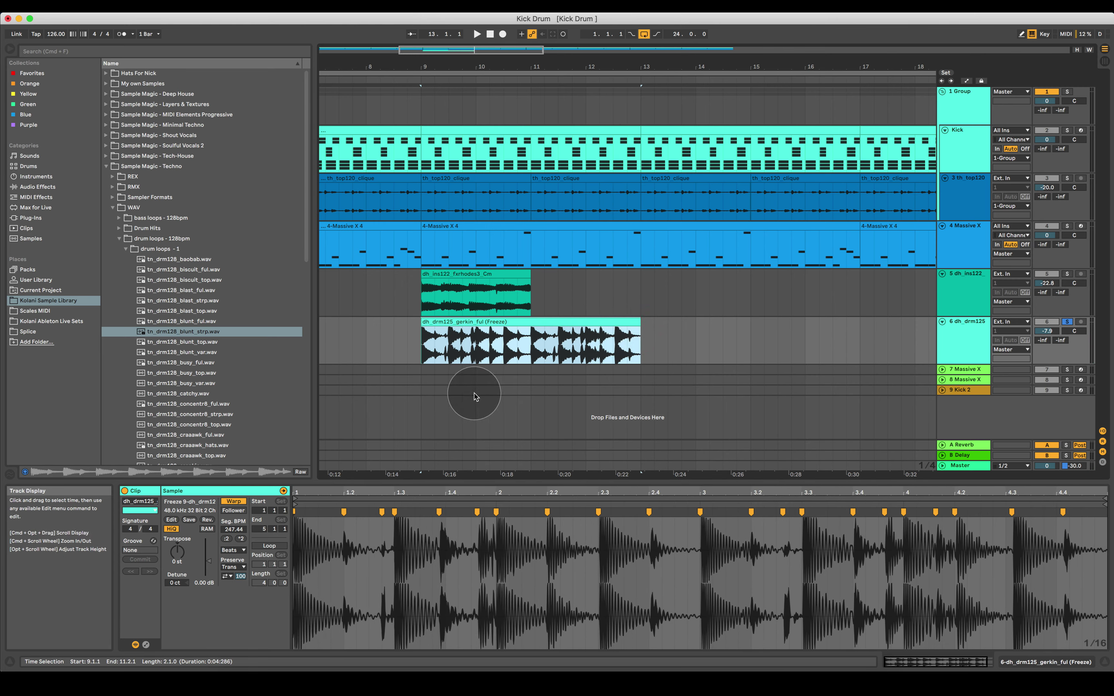
pyautogui.click(324, 551)
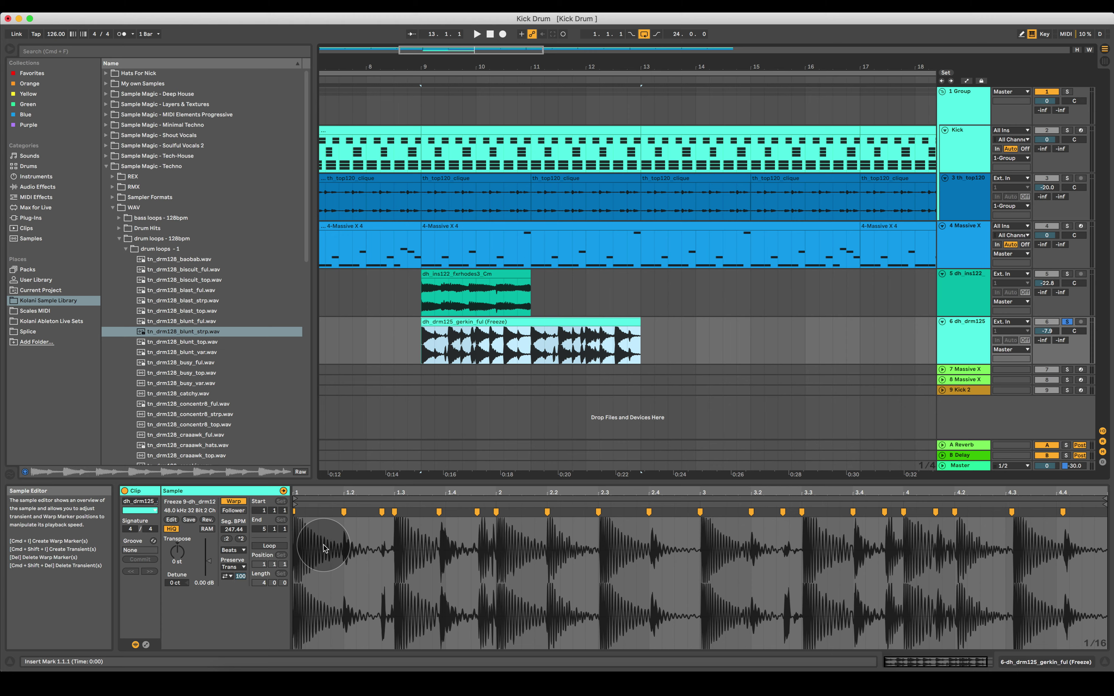
# Step: Set the drum clip's Preserve resolution to 1 Bar and play it from bar 9
pyautogui.click(234, 567)
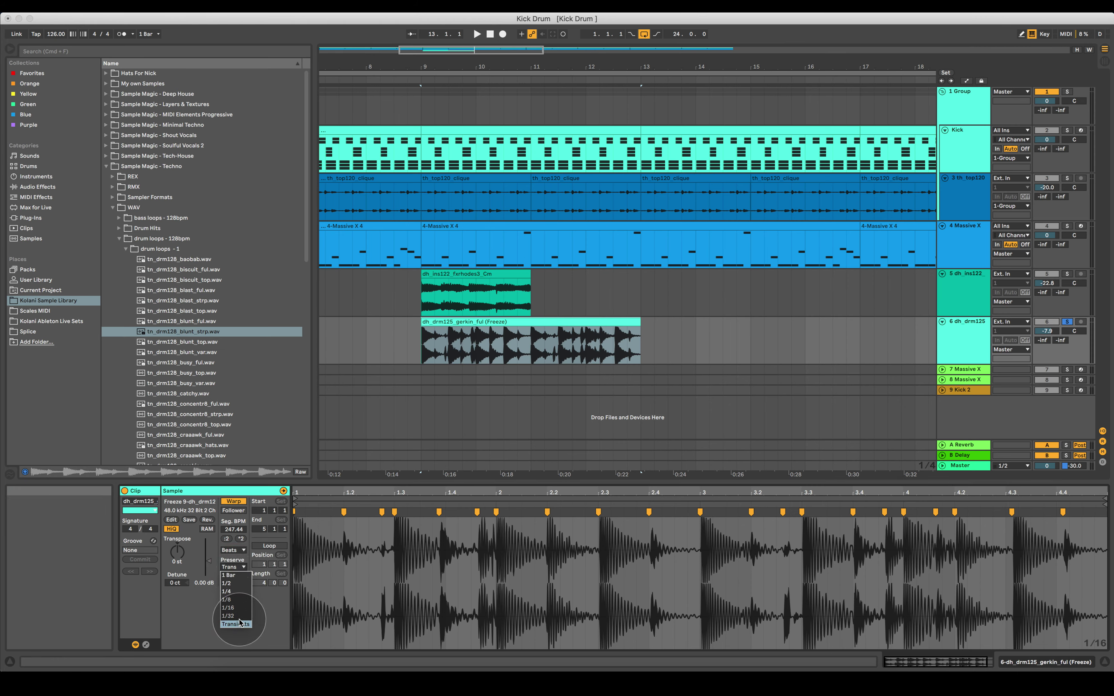
pyautogui.click(229, 576)
pyautogui.click(423, 353)
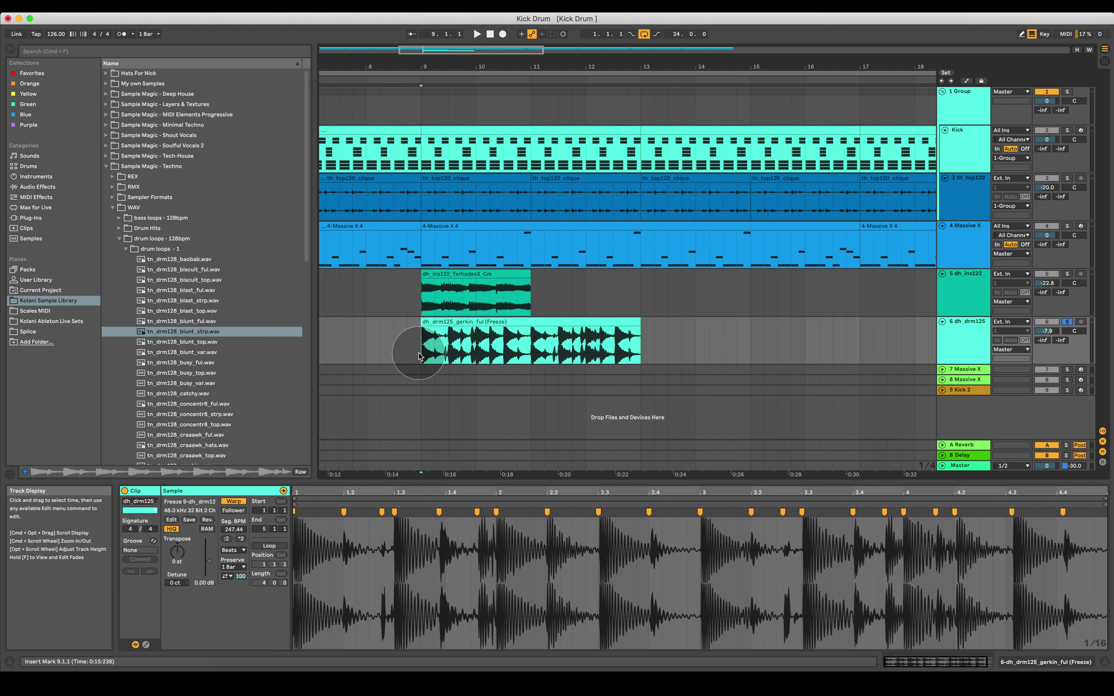
pyautogui.press('space')
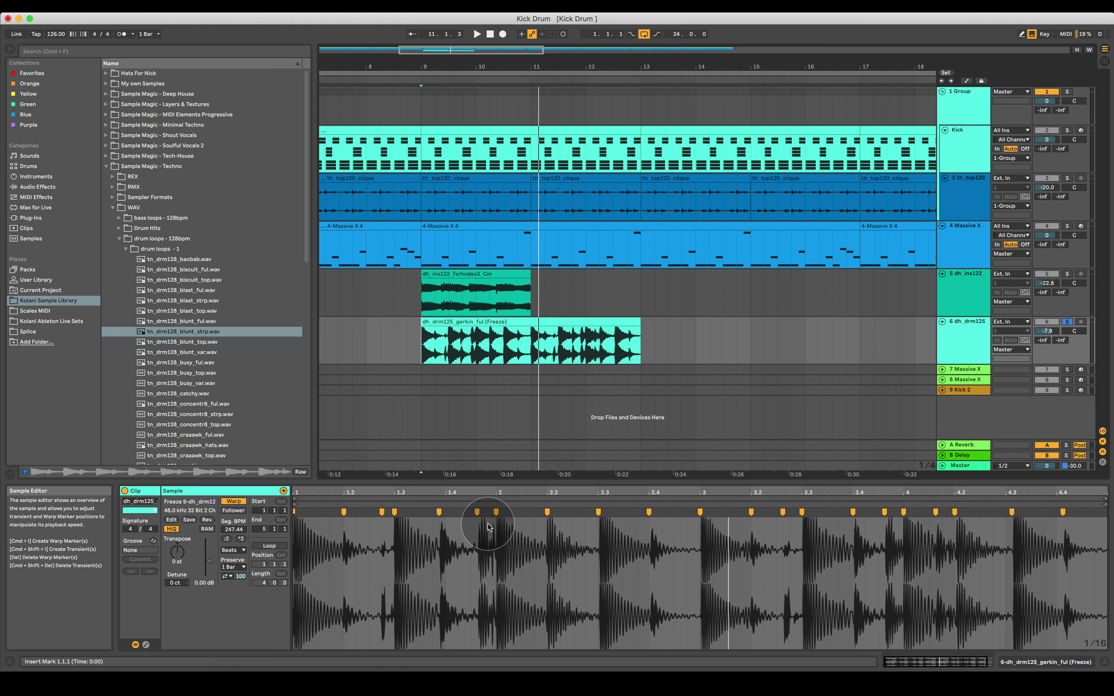
# Step: Change the Preserve resolution to 1/2 and highlight the waveform segment from 1.2 to 1.3
pyautogui.click(233, 567)
pyautogui.click(240, 584)
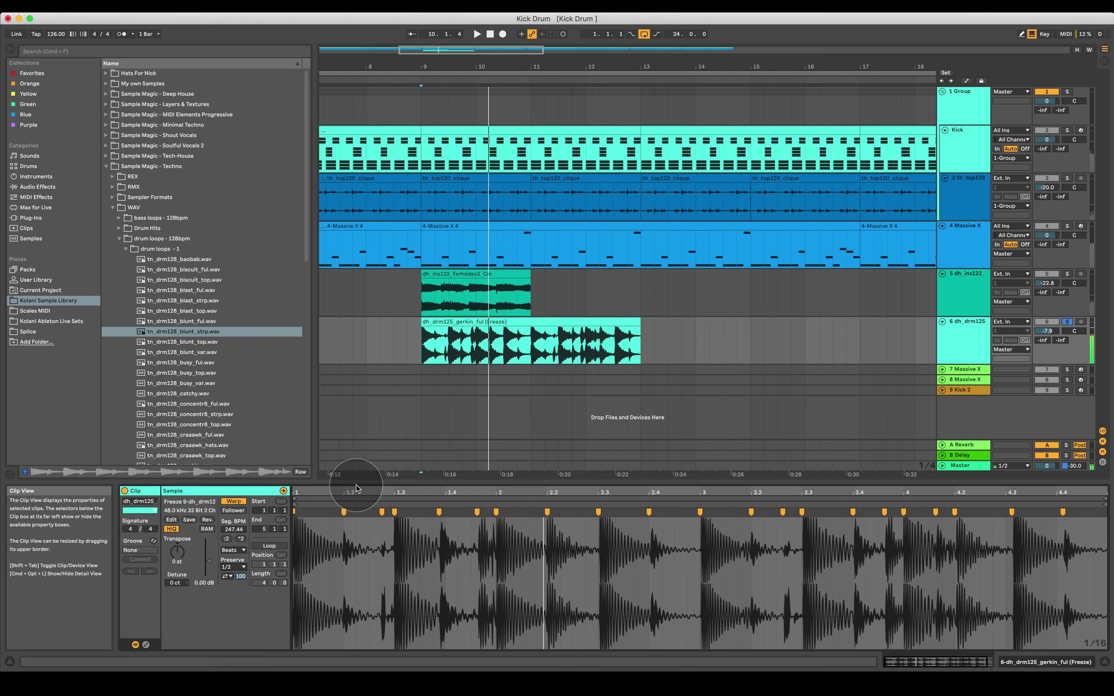
pyautogui.moveTo(297, 534); pyautogui.dragTo(402, 536)
# Step: Set the Preserve resolution to 1/16 and play the drum clip from bar 9
pyautogui.click(234, 568)
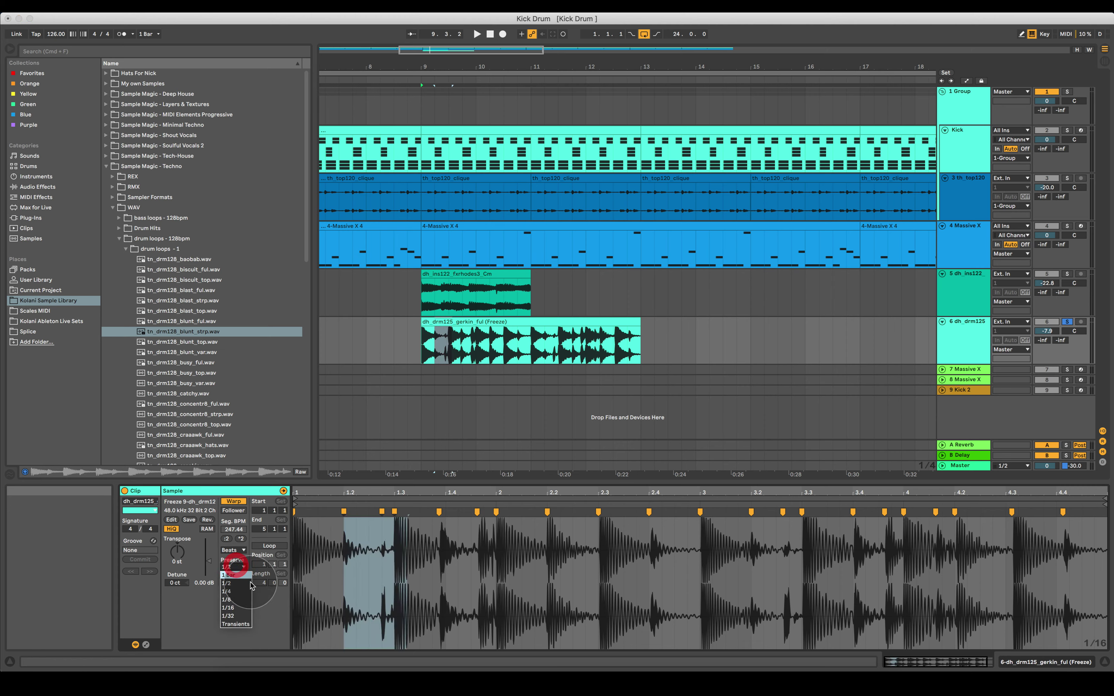
pyautogui.click(238, 608)
pyautogui.click(420, 345)
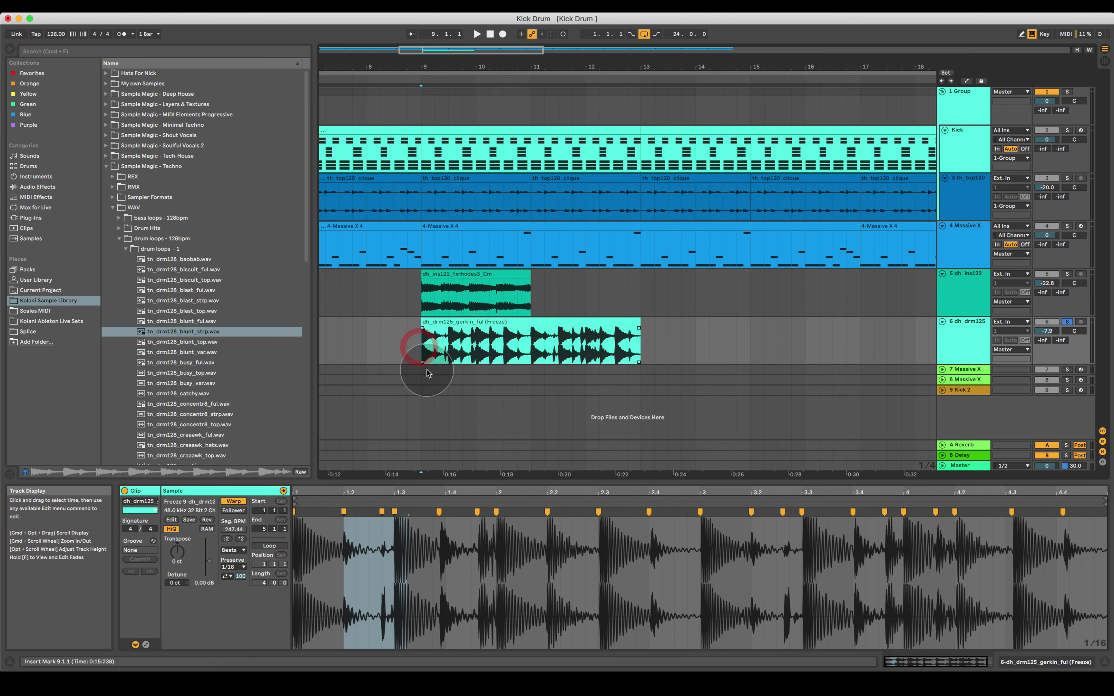
pyautogui.press('space')
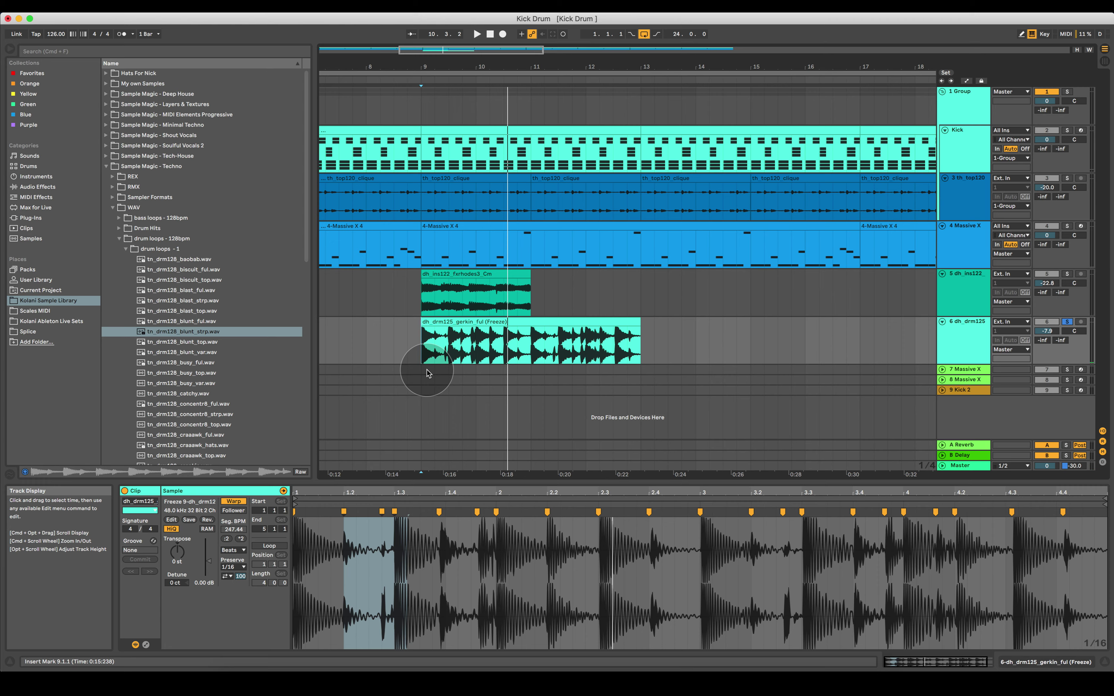
# Step: Set the Preserve resolution to 1/32 and play the drum clip from bar 9
pyautogui.click(234, 567)
pyautogui.click(234, 617)
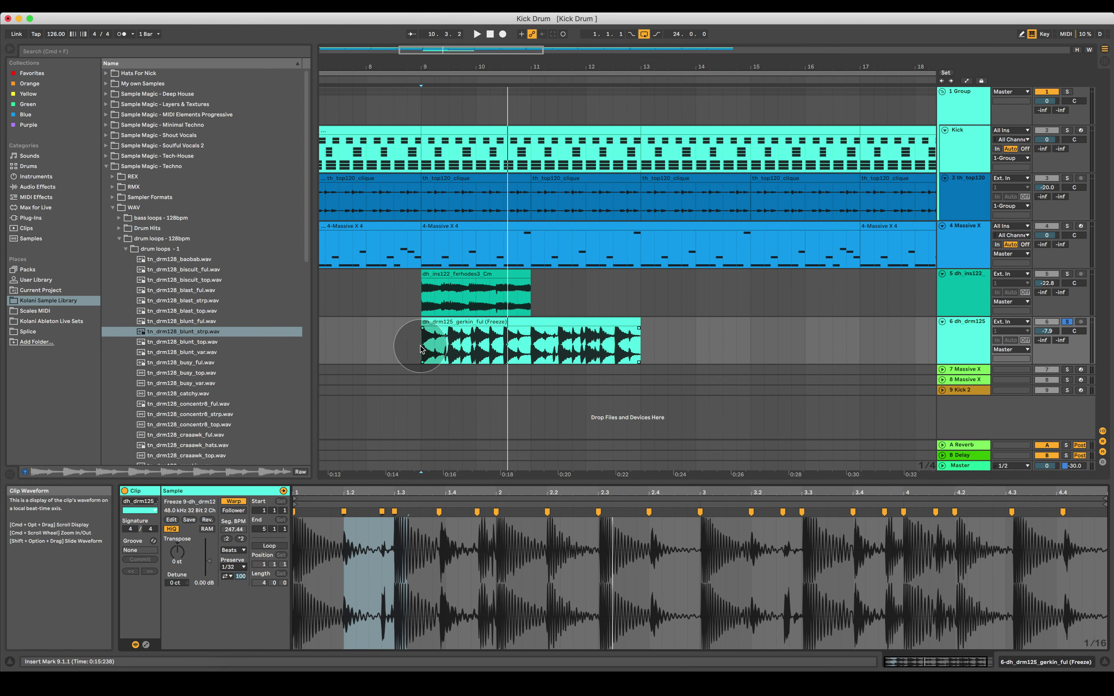
pyautogui.click(399, 346)
pyautogui.press('space')
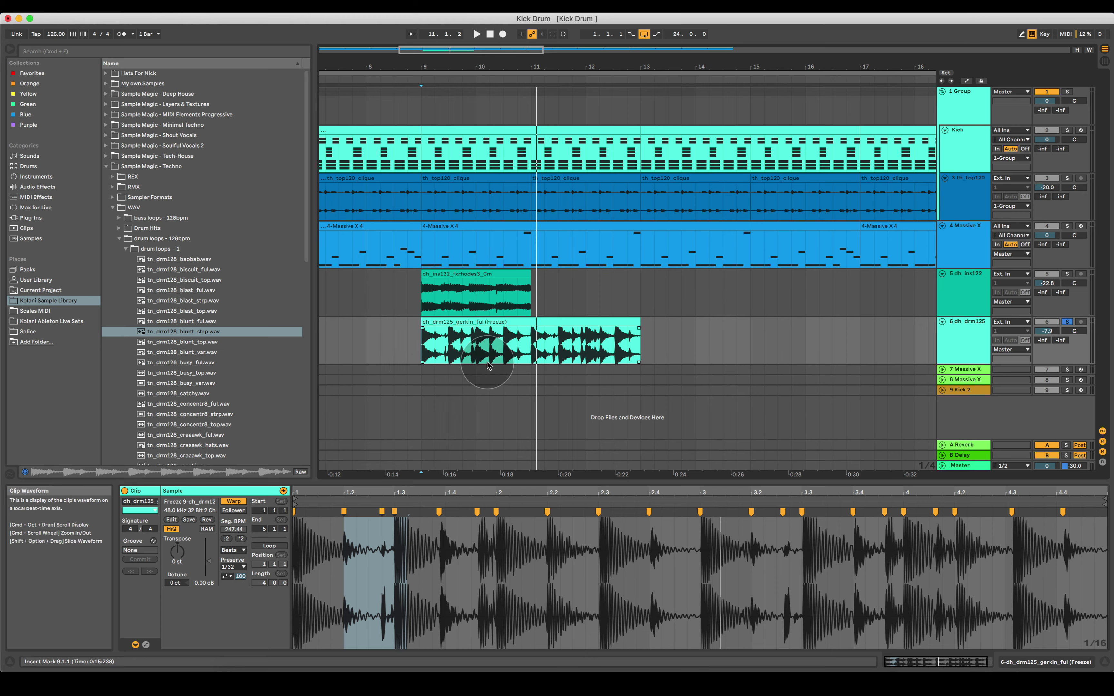
# Step: Shorten the stretched drum clip to end at 10.4.1 and play it
pyautogui.moveTo(634, 322); pyautogui.dragTo(518, 331)
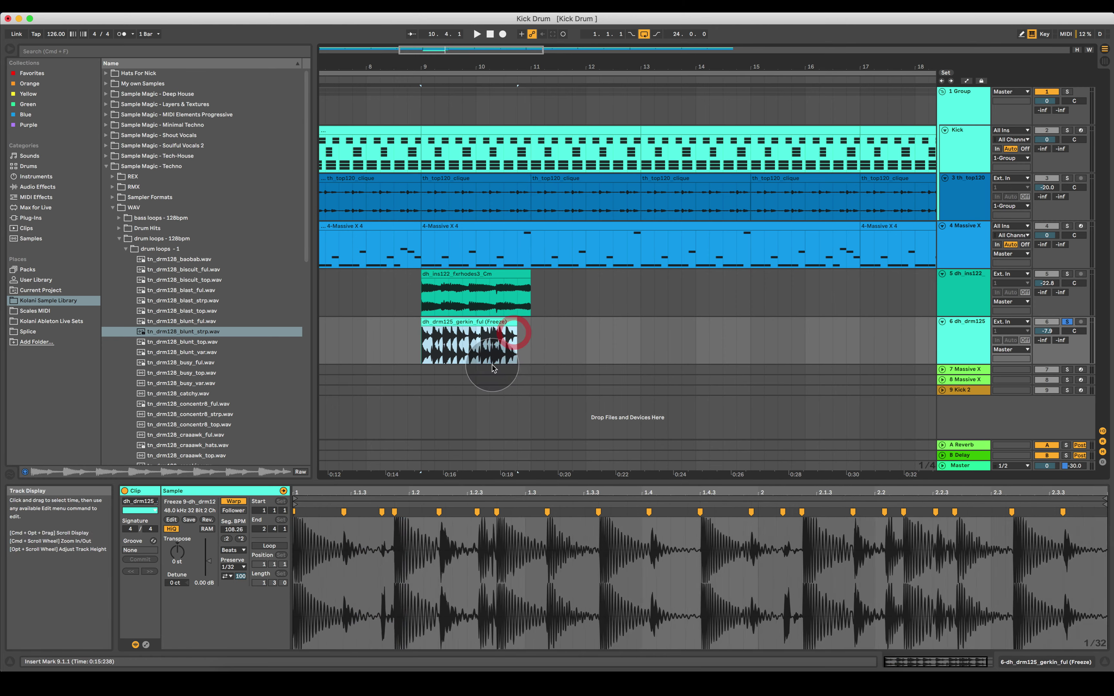
pyautogui.press('space')
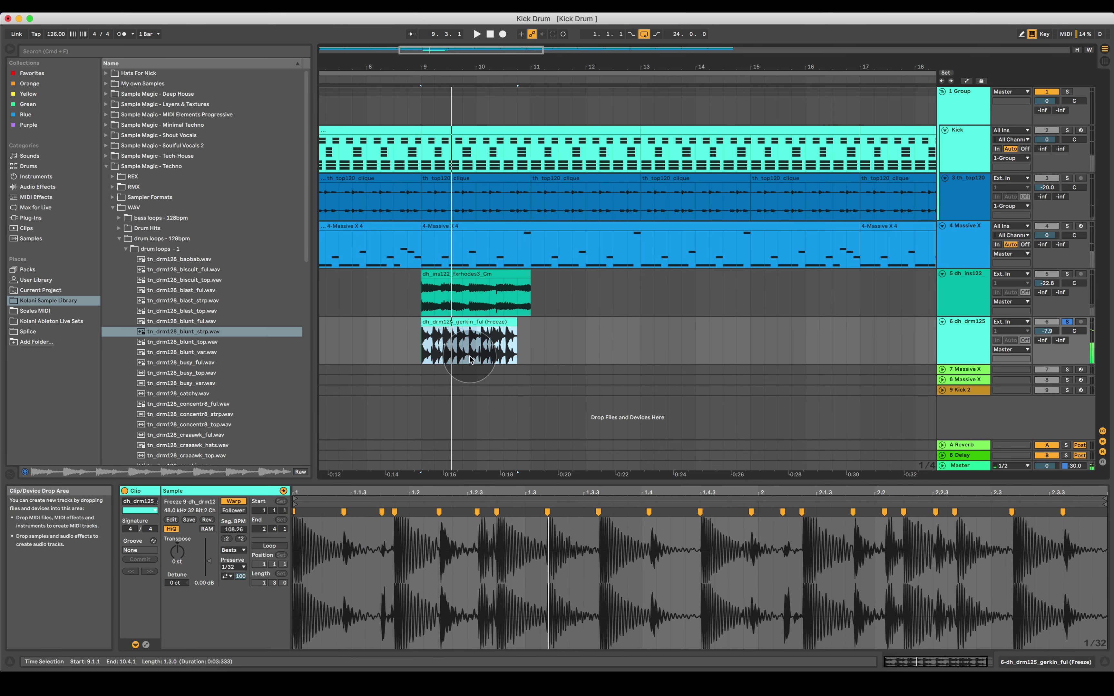
# Step: Set the drum clip's Preserve resolution back to Transients and its Transient Loop Mode to Off
pyautogui.click(240, 564)
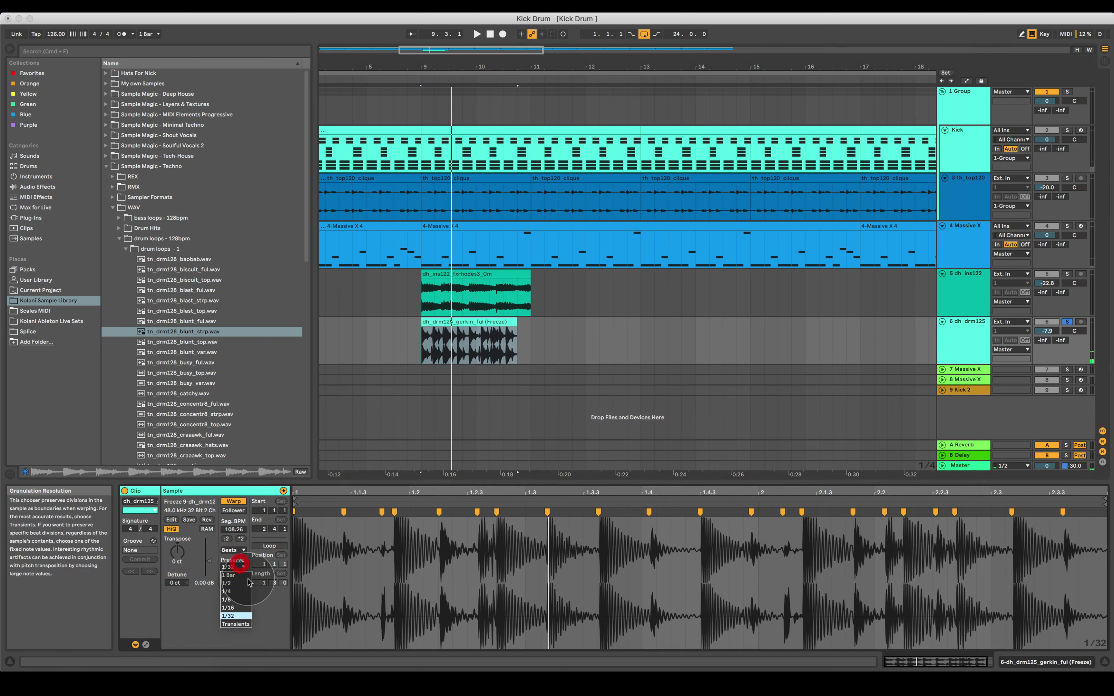
pyautogui.click(243, 625)
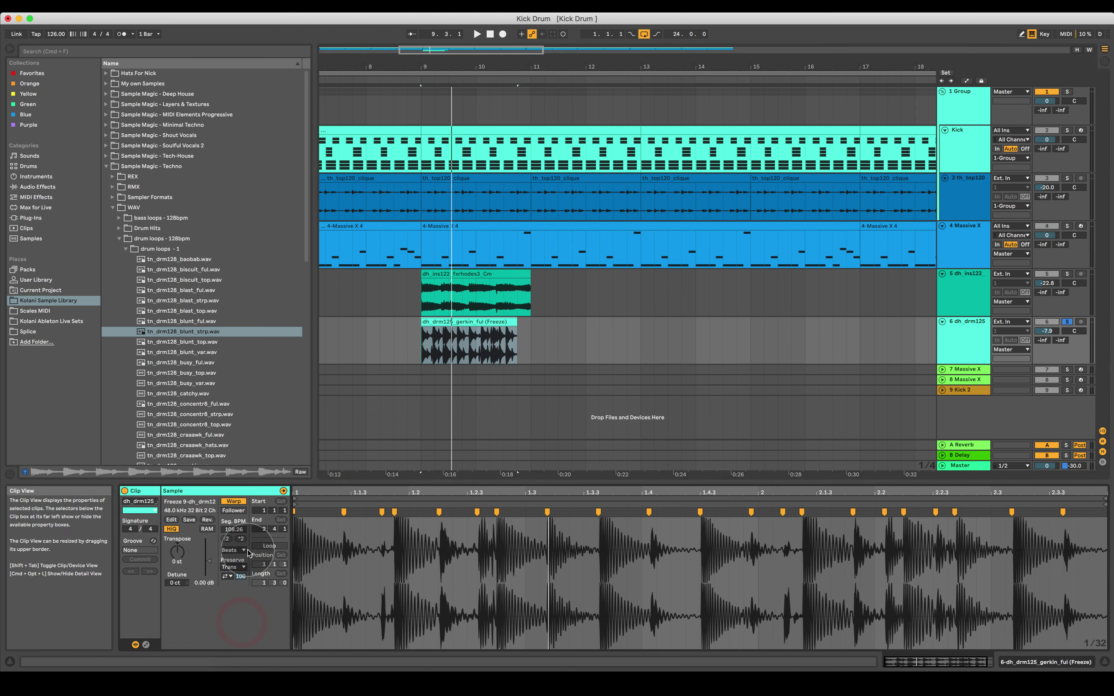
pyautogui.click(230, 576)
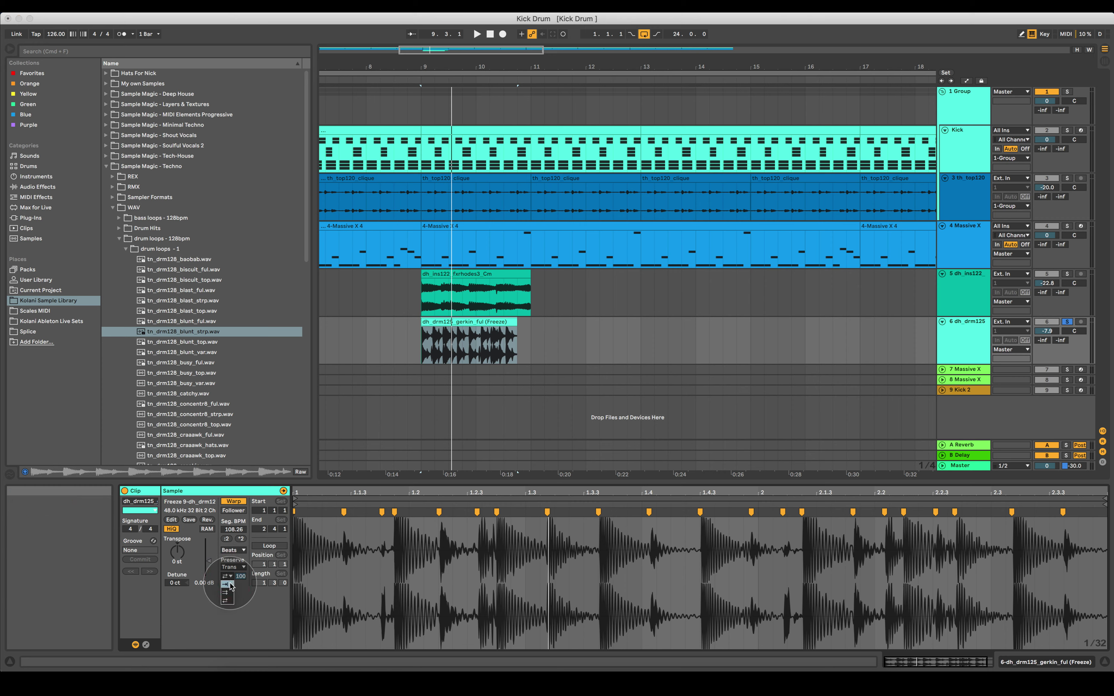
pyautogui.click(229, 585)
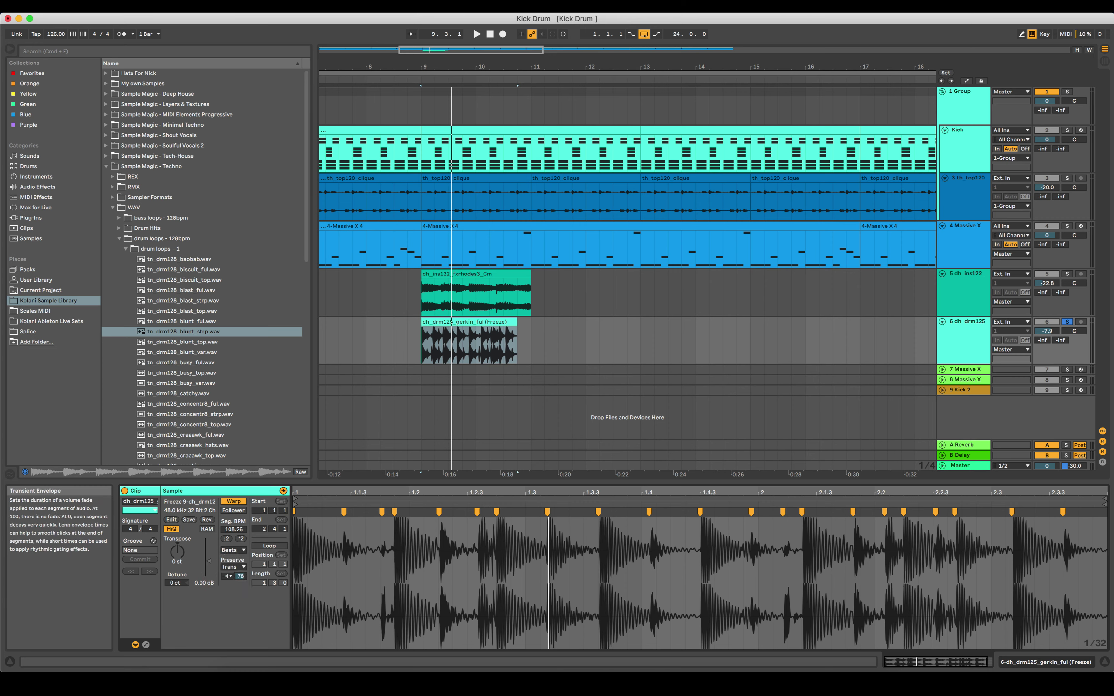
# Step: Play the clip with a lowered Transient Envelope and return the envelope to 100
pyautogui.moveTo(239, 576); pyautogui.dragTo(240, 577)
pyautogui.press('space')
pyautogui.click(240, 578)
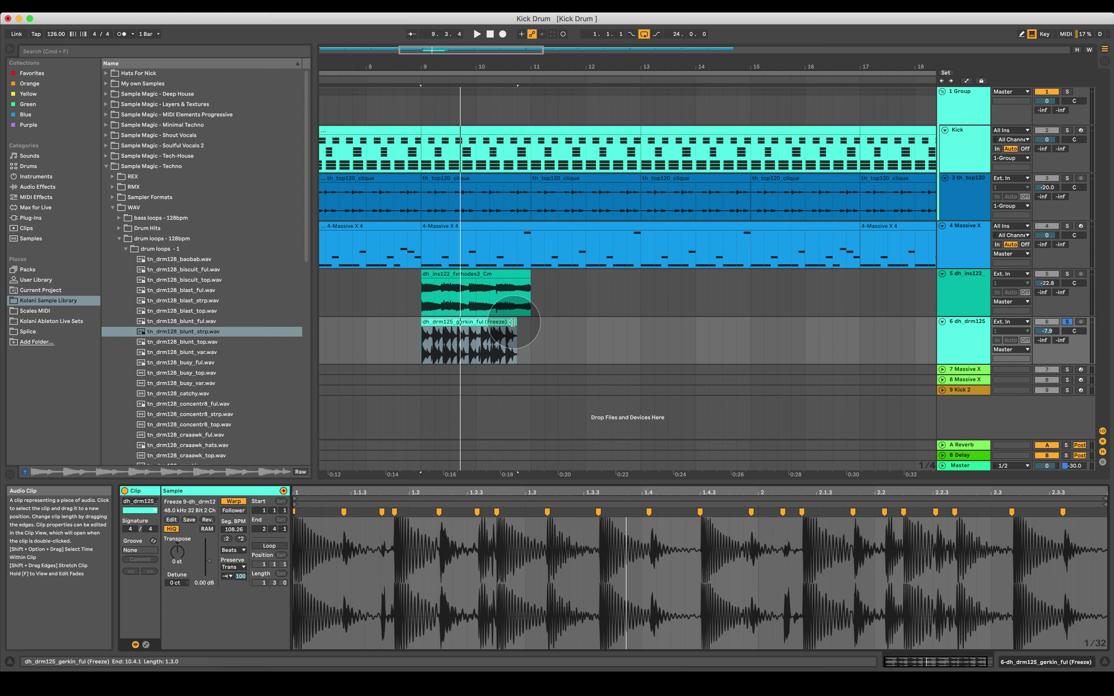
# Step: Stretch the drum clip to end at 11.2.1 and shorten it back to 10.4.1
pyautogui.moveTo(513, 322); pyautogui.dragTo(541, 324)
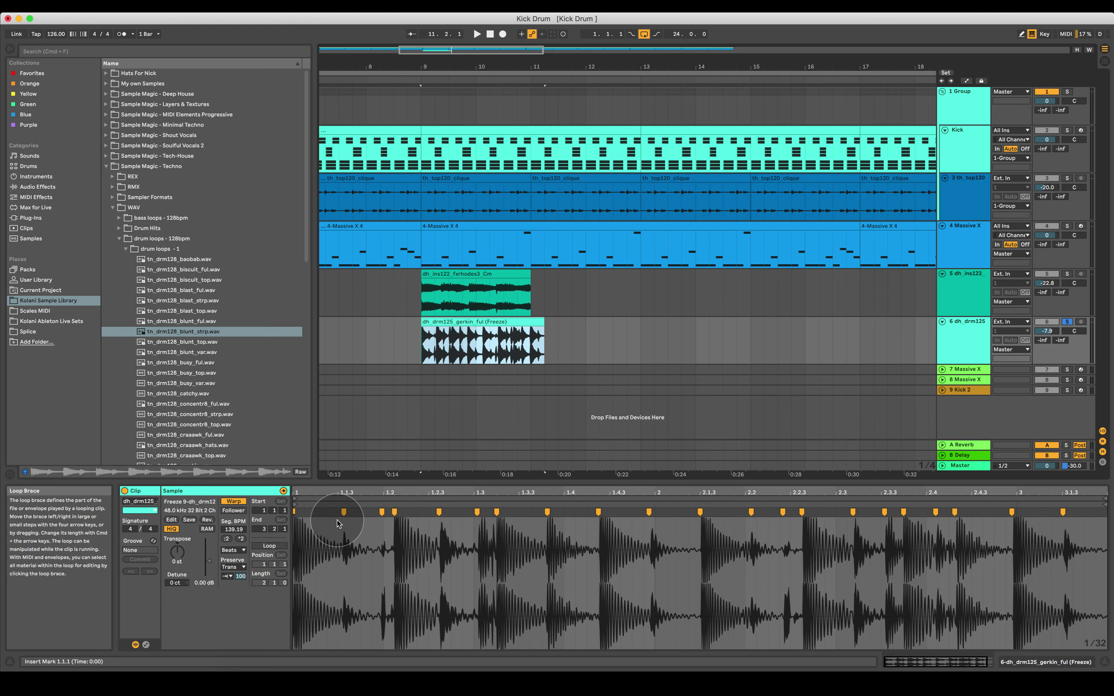
pyautogui.moveTo(543, 322); pyautogui.dragTo(515, 322)
pyautogui.click(445, 378)
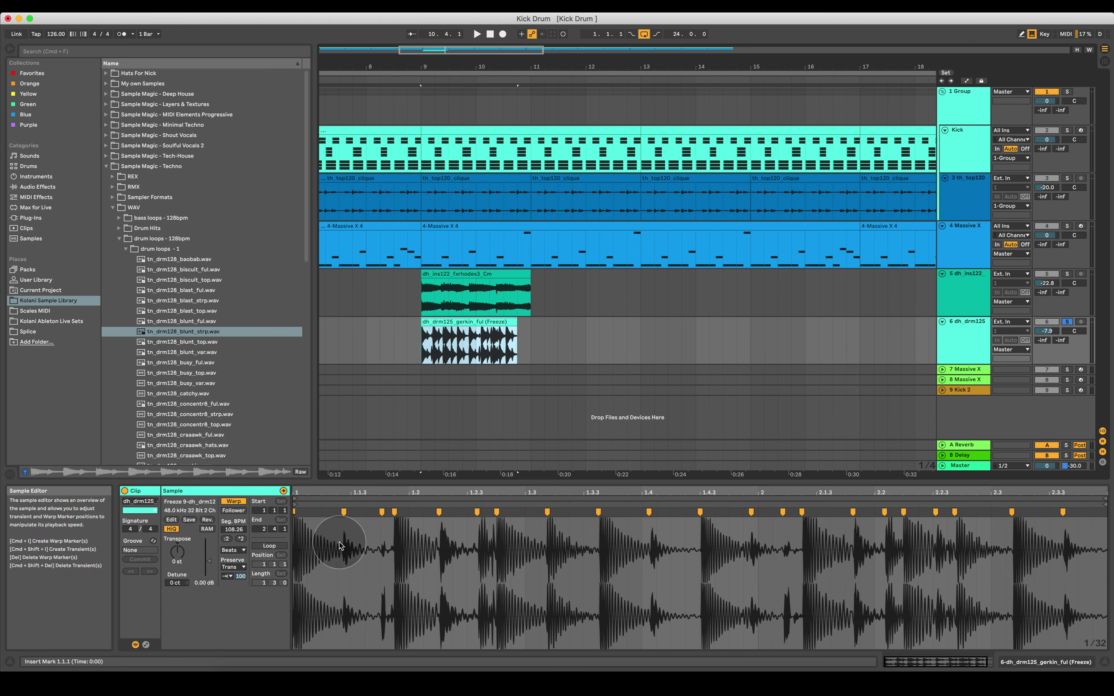
# Step: Shorten the drum clip to end at 10.3.1, play it, and stretch it out to end at 11.2.1
pyautogui.moveTo(517, 323)
pyautogui.mouseDown()
pyautogui.moveTo(532, 323)
pyautogui.moveTo(502, 323)
pyautogui.mouseUp()
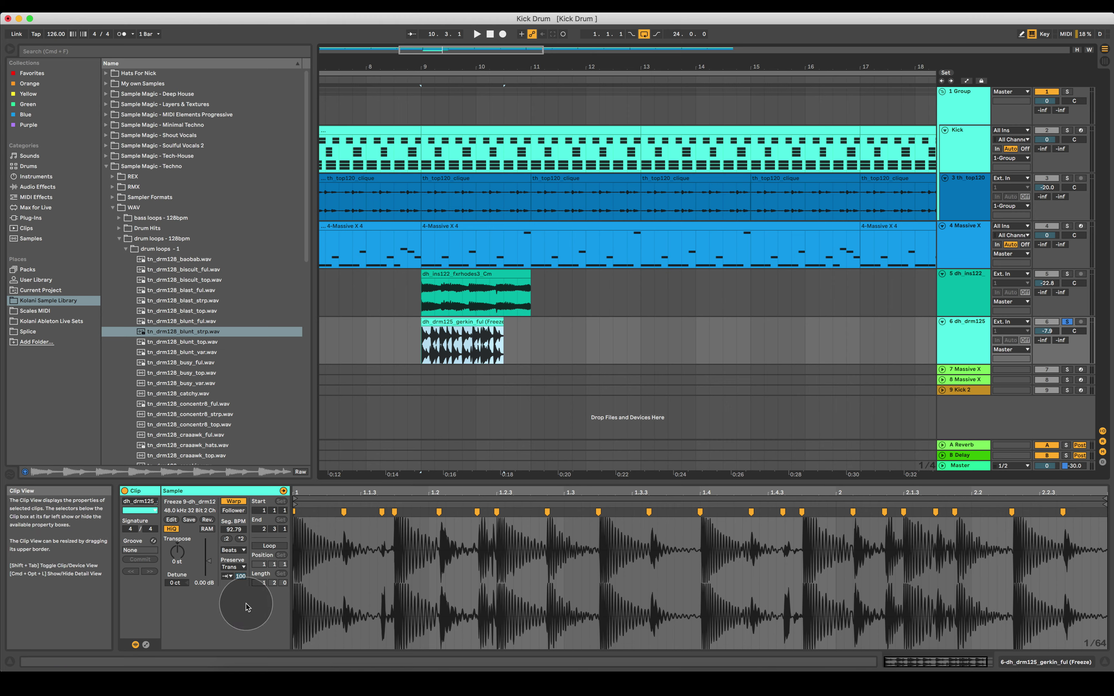
pyautogui.press('space')
pyautogui.moveTo(499, 321); pyautogui.dragTo(544, 318)
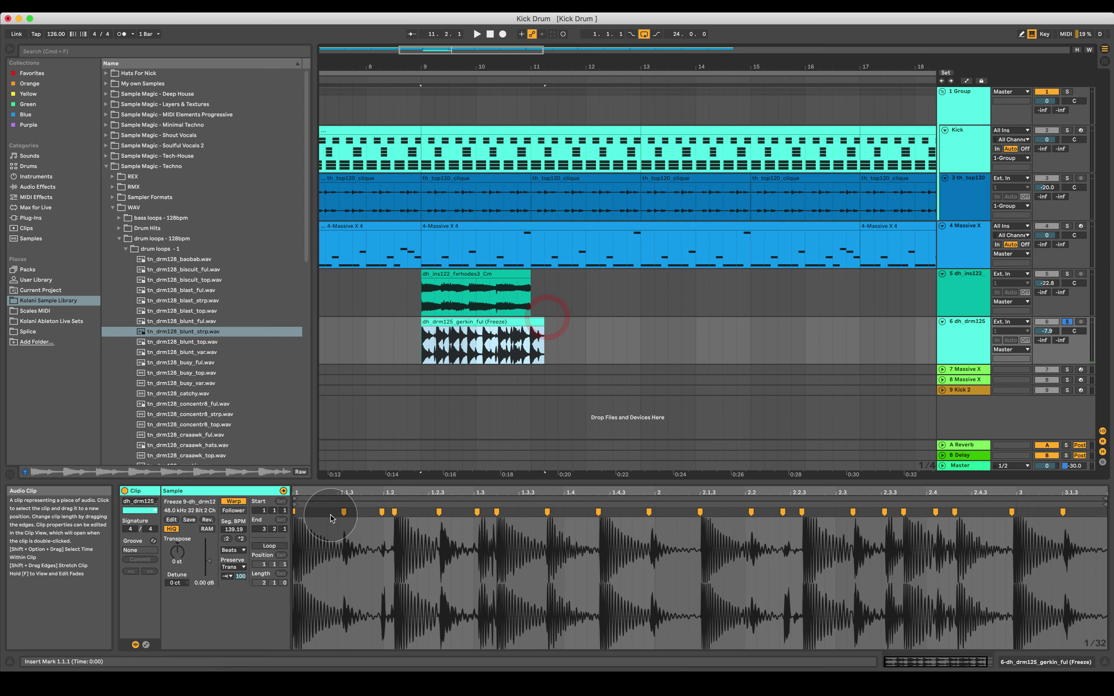
# Step: Lower the drum clip's Transient Envelope and play the clip
pyautogui.moveTo(240, 577); pyautogui.dragTo(243, 582)
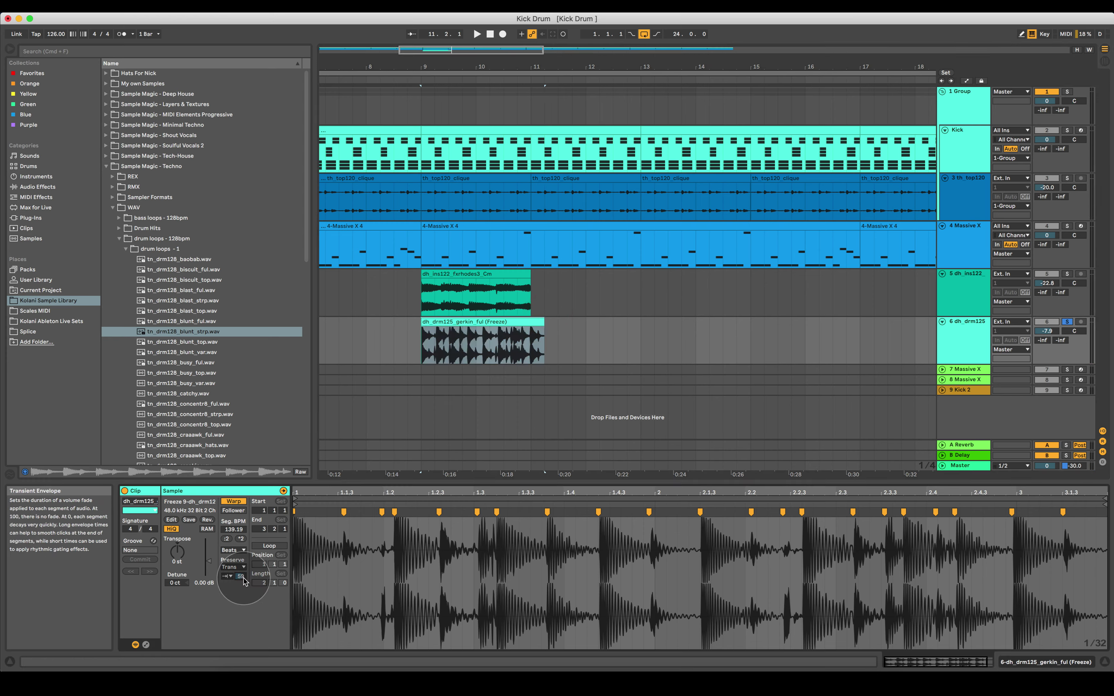
pyautogui.press('space')
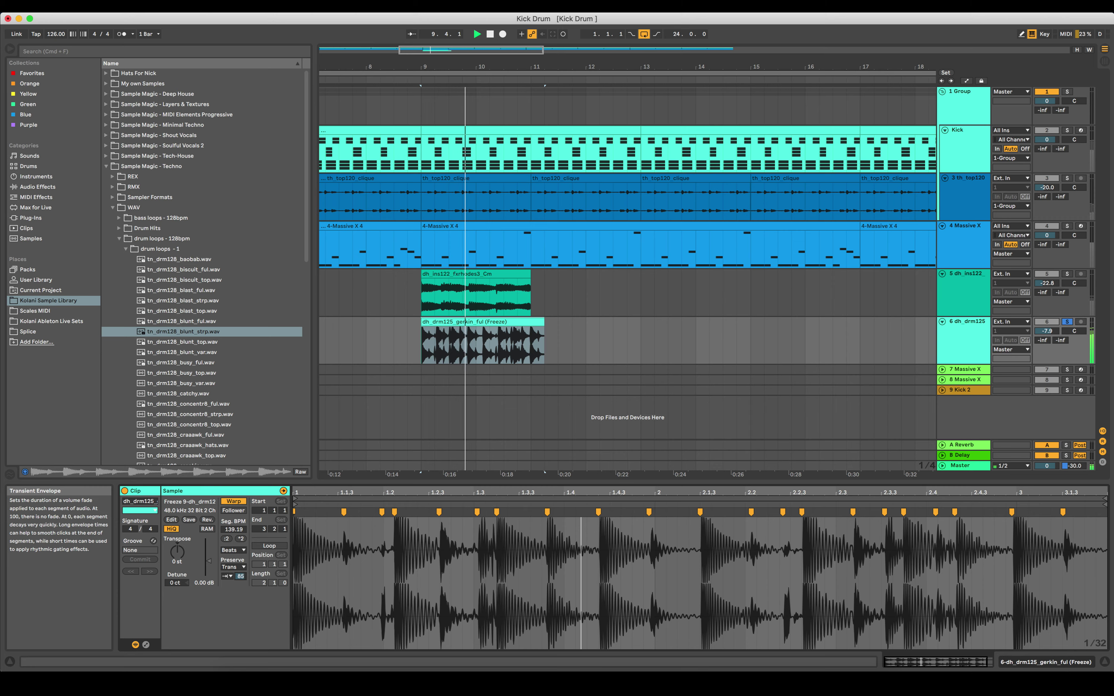
# Step: Set the Transient Loop Mode to Loop Forward and raise the Transient Envelope to 100 during playback
pyautogui.moveTo(229, 578); pyautogui.dragTo(228, 591)
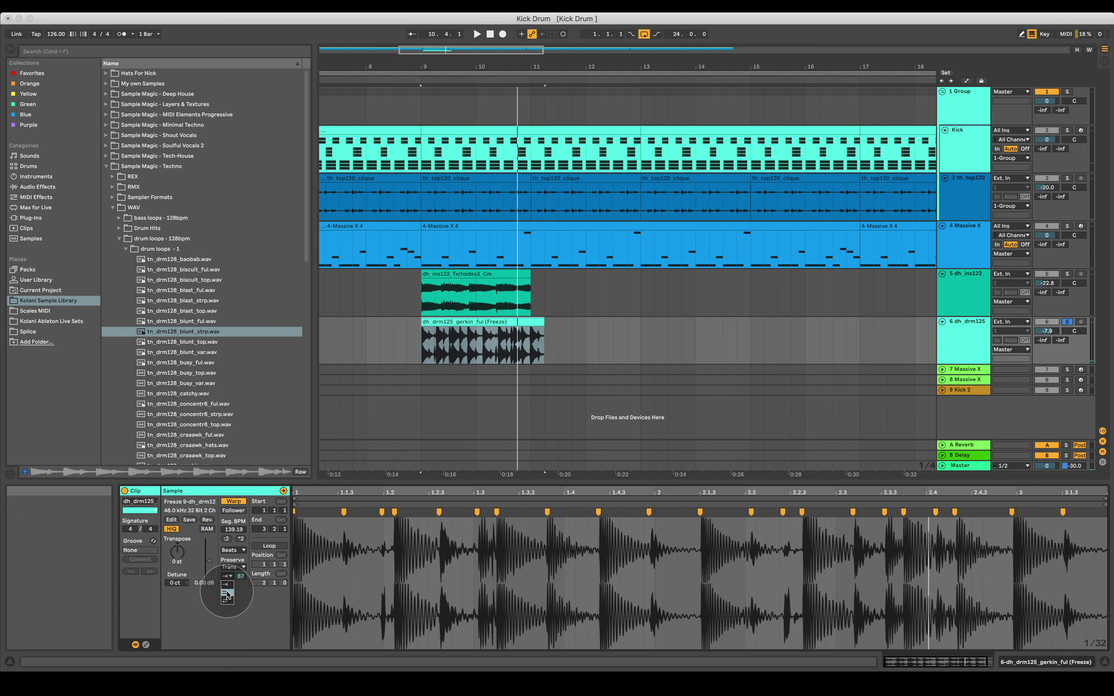
pyautogui.click(228, 591)
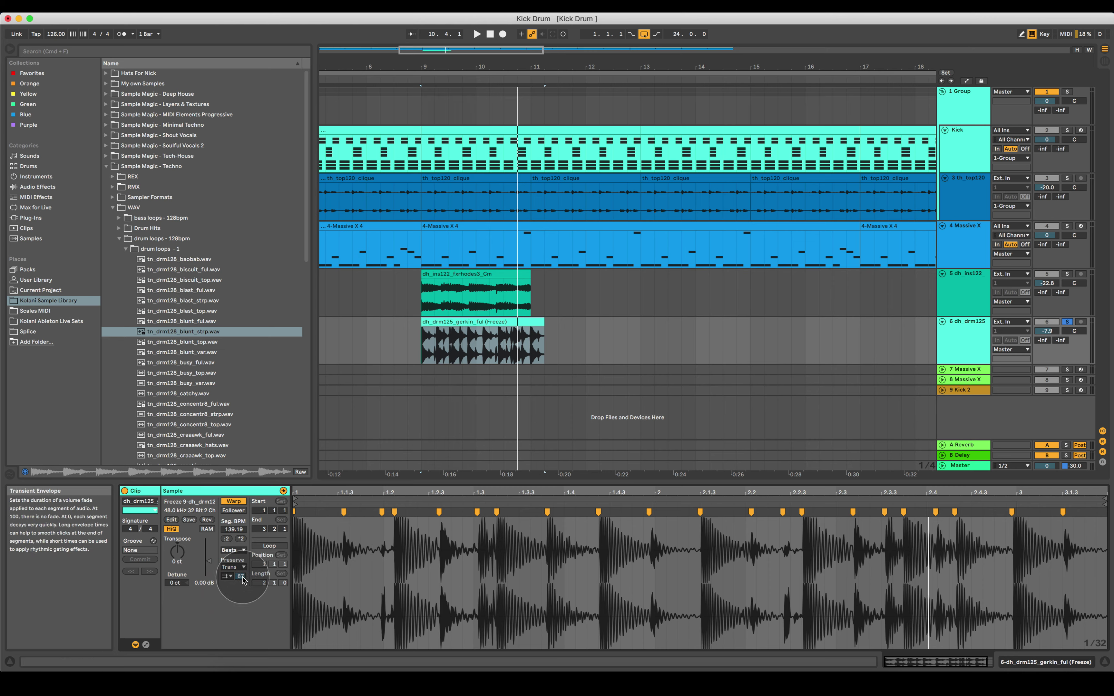
pyautogui.moveTo(243, 581); pyautogui.dragTo(243, 571)
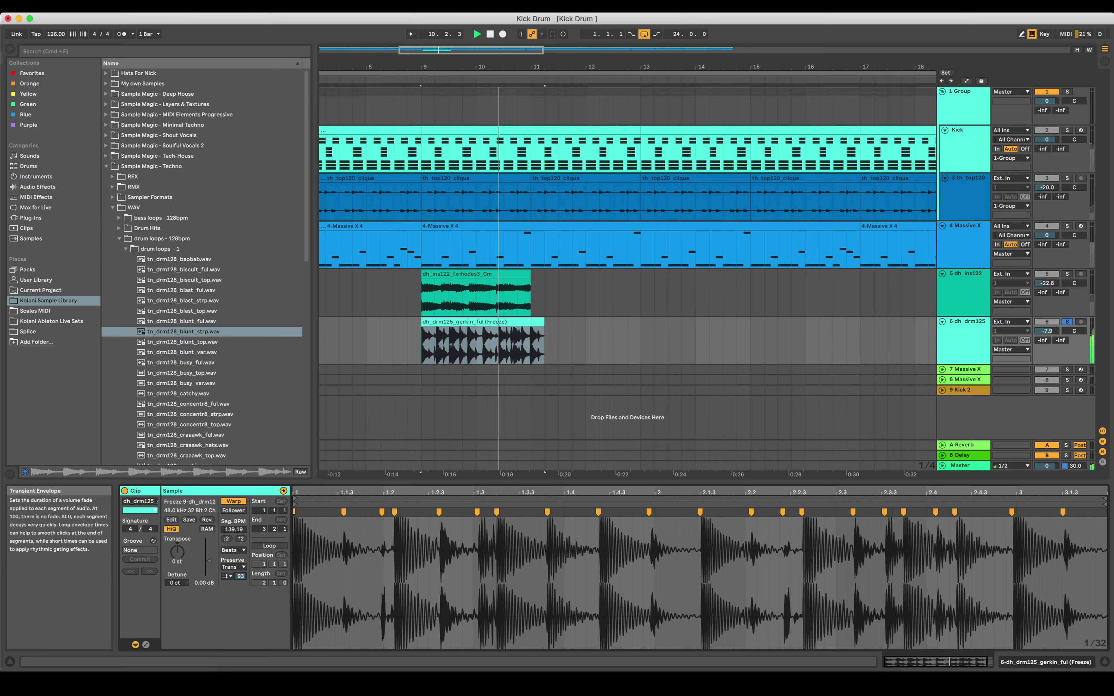
pyautogui.moveTo(241, 577); pyautogui.dragTo(242, 543)
pyautogui.press('space')
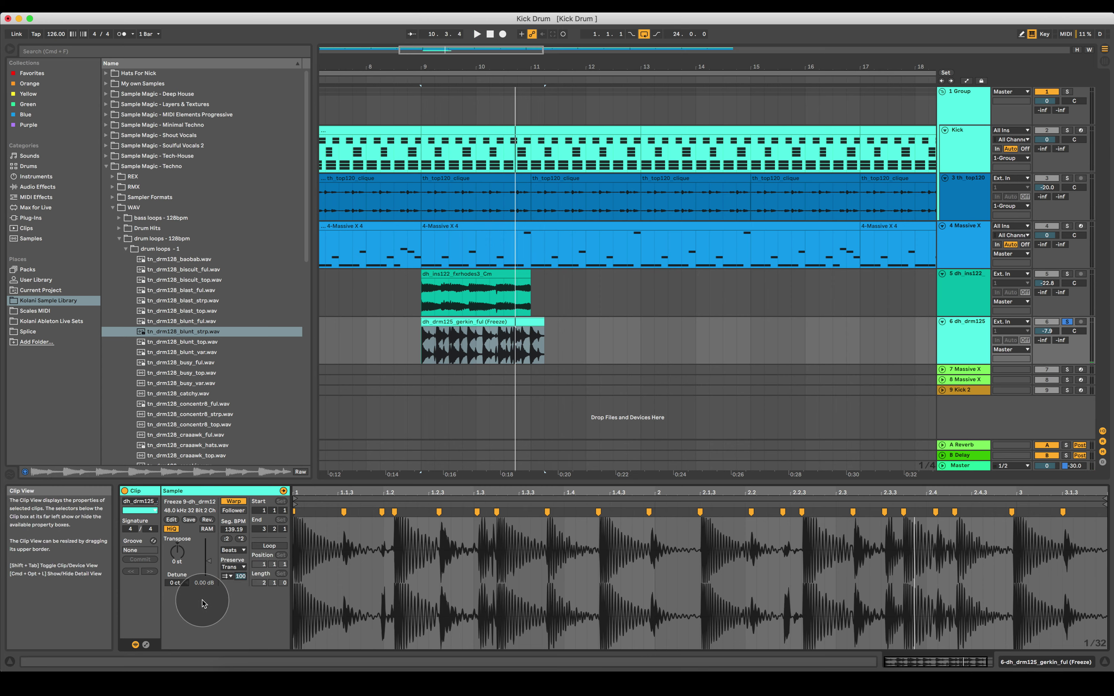
# Step: Switch the Transient Loop Mode to Off and lower the Transient Envelope to 53 while the clip plays
pyautogui.click(227, 576)
pyautogui.click(231, 585)
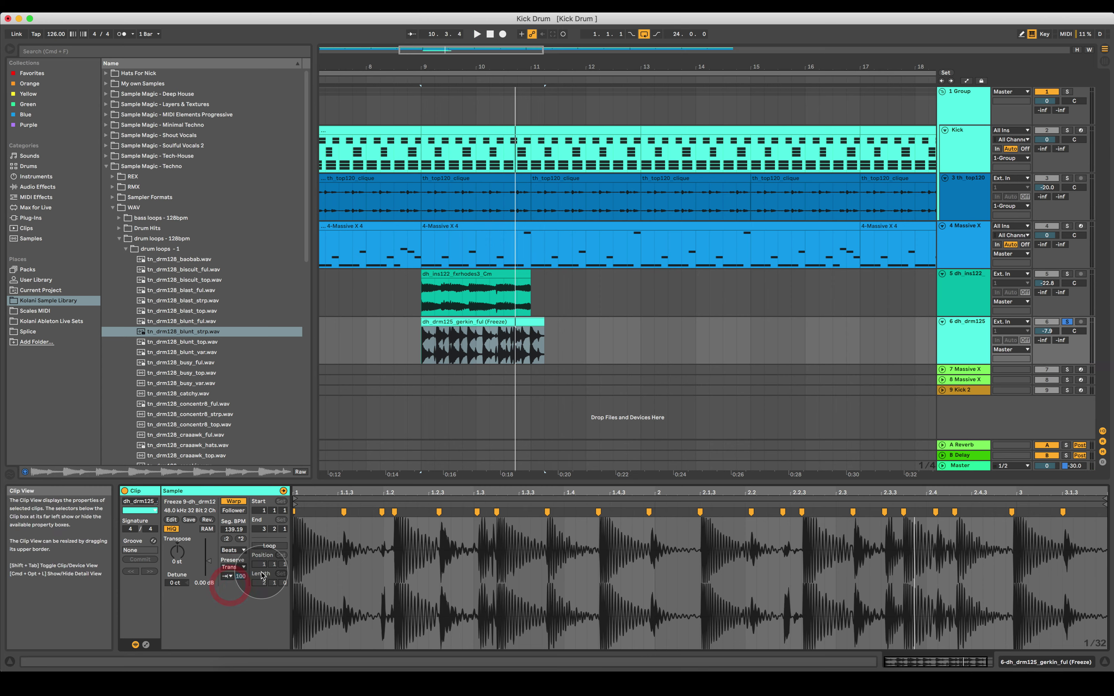
pyautogui.press('space')
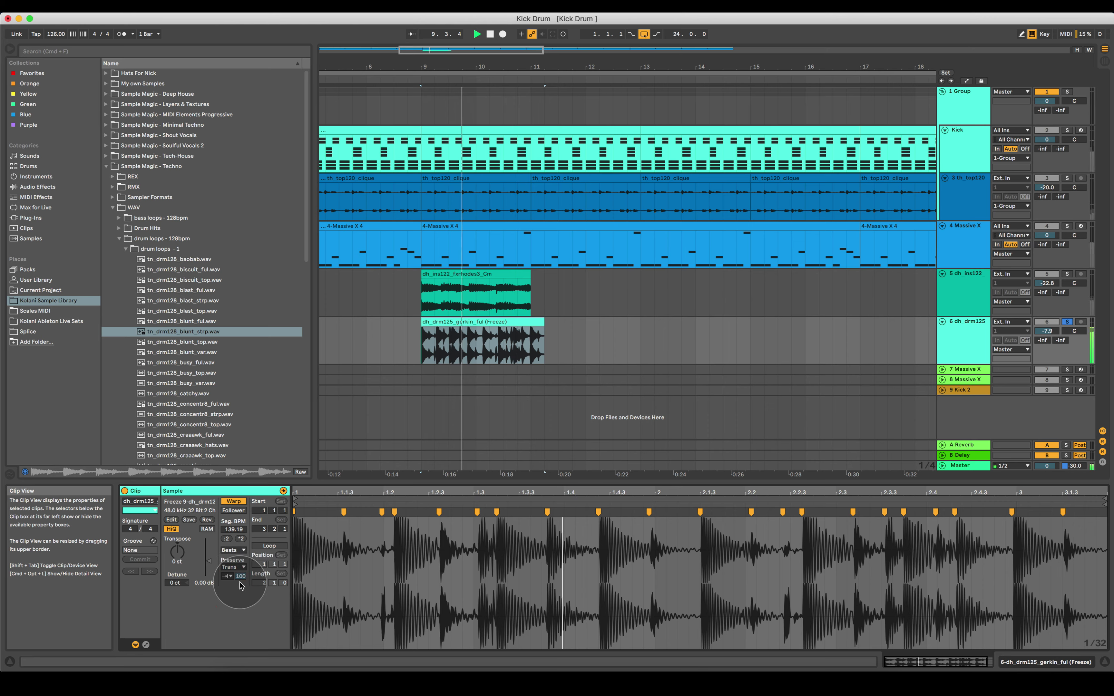
pyautogui.moveTo(240, 576); pyautogui.dragTo(240, 597)
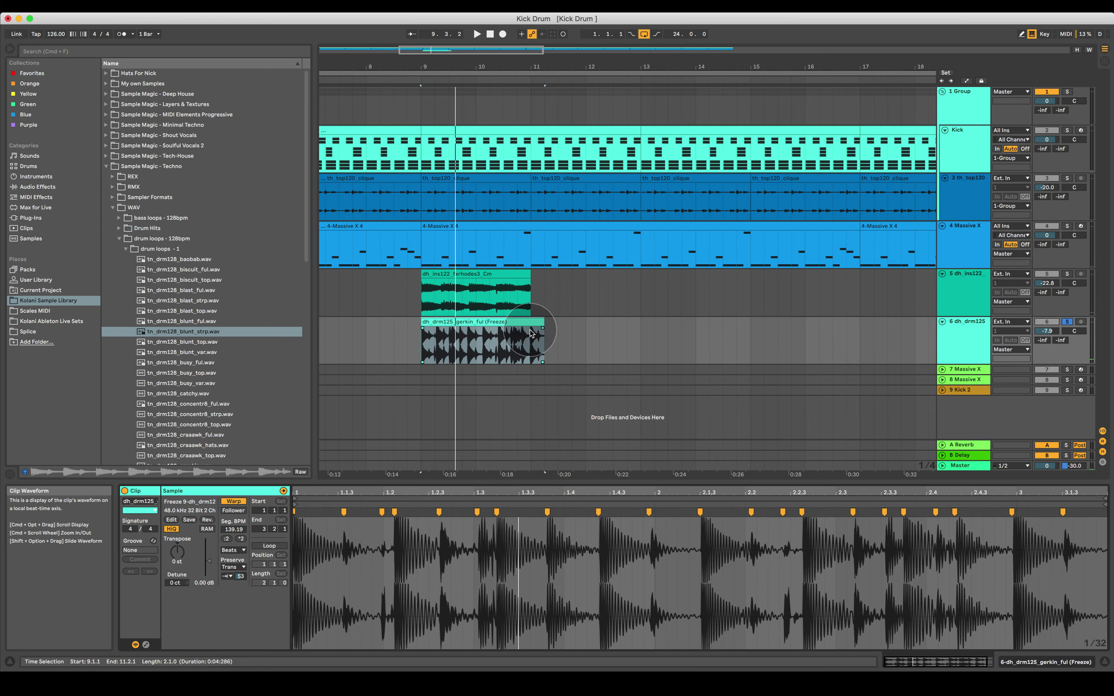
# Step: Shorten the drum clip to end at 11.1.1 and change its warp mode to Tones
pyautogui.moveTo(539, 321); pyautogui.dragTo(531, 321)
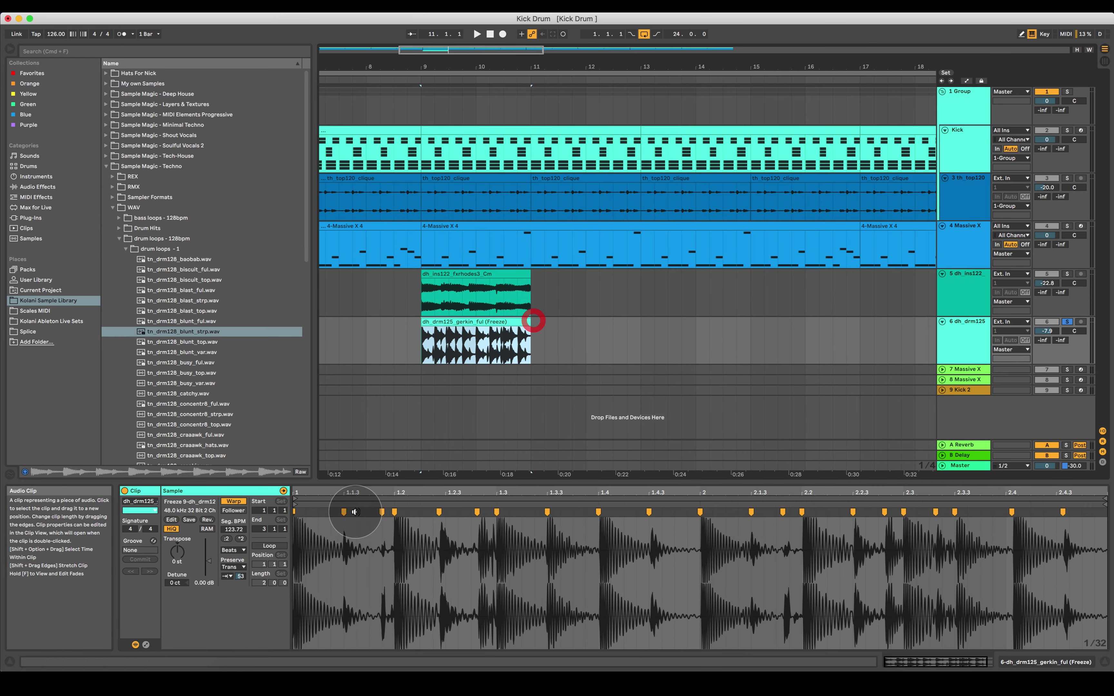
pyautogui.click(234, 552)
pyautogui.click(234, 553)
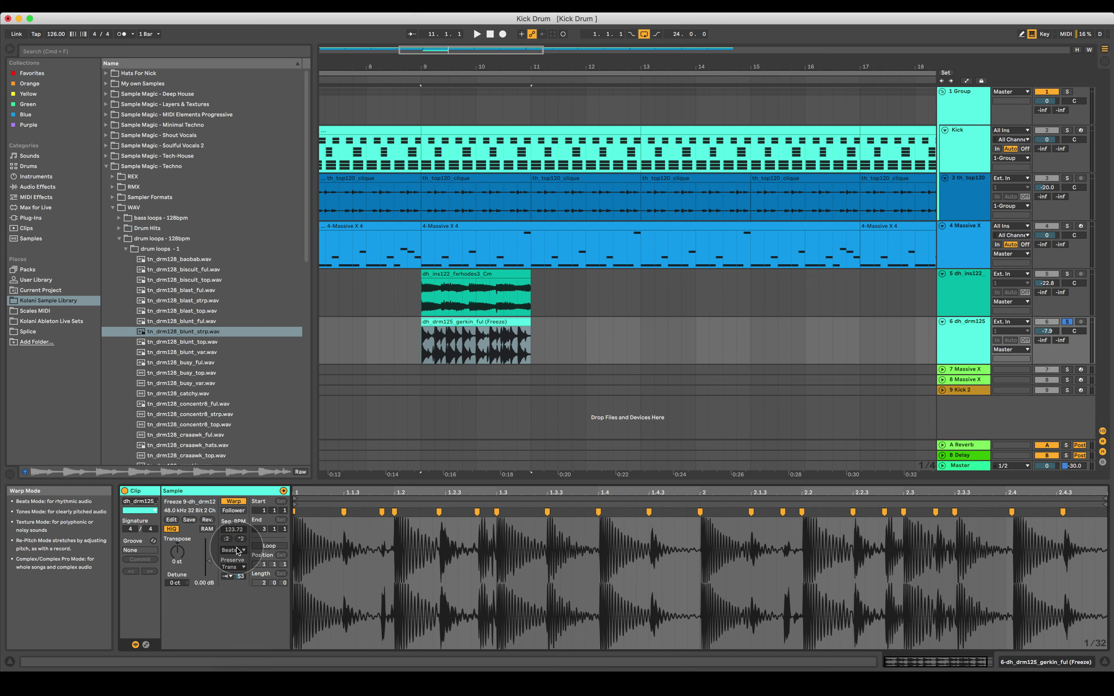
pyautogui.click(234, 551)
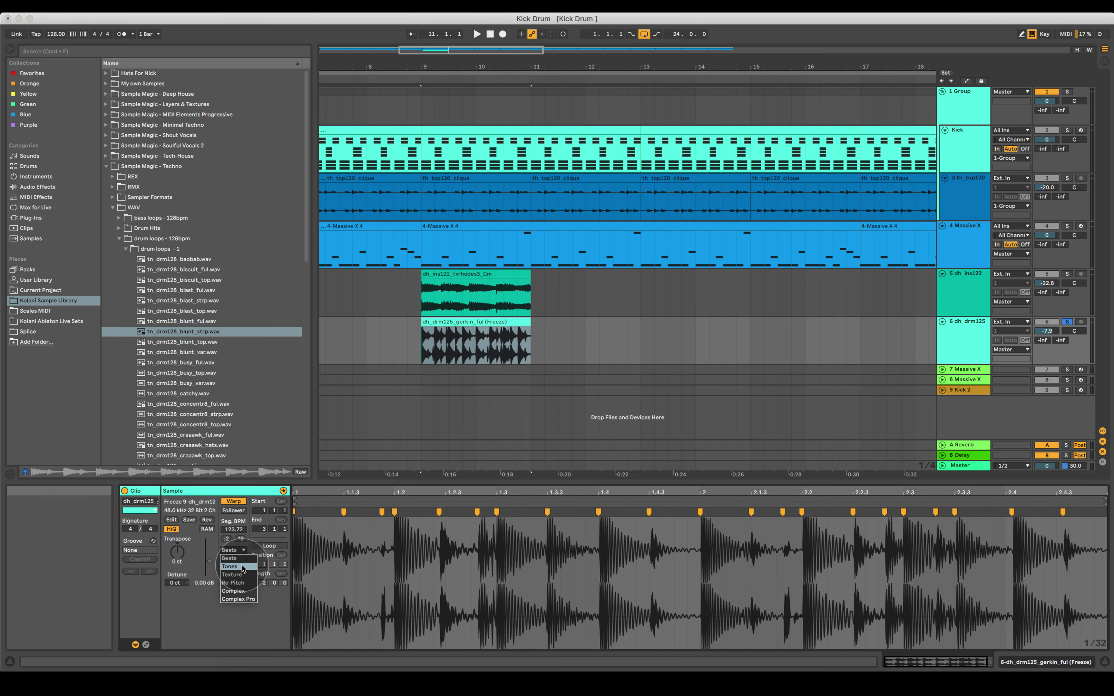
pyautogui.click(243, 569)
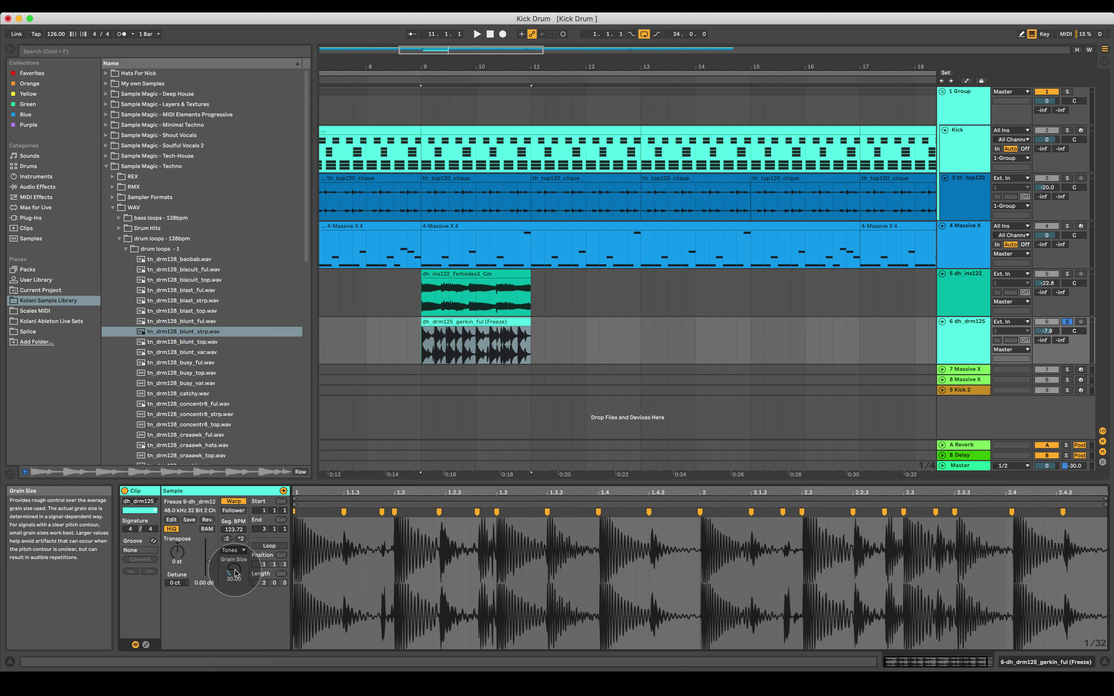
# Step: Place the insert mark at 1.1.3 in the drum sample and examine the waveform detail there up close
pyautogui.click(345, 533)
pyautogui.scroll(10, 364, 530)
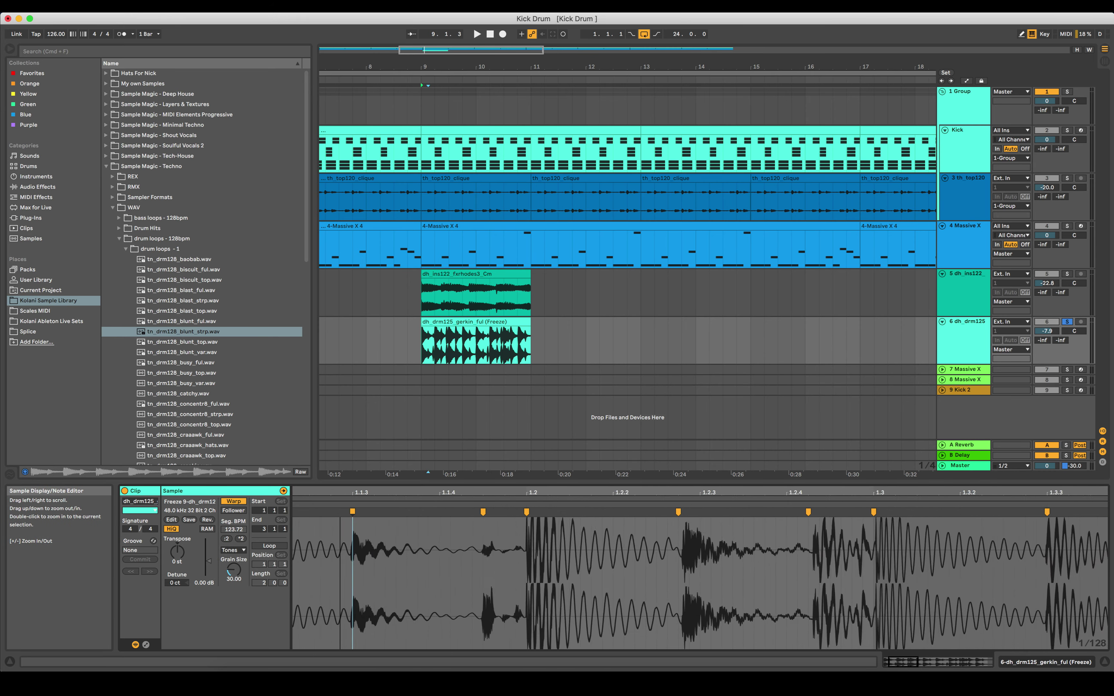
pyautogui.scroll(6, 418, 532)
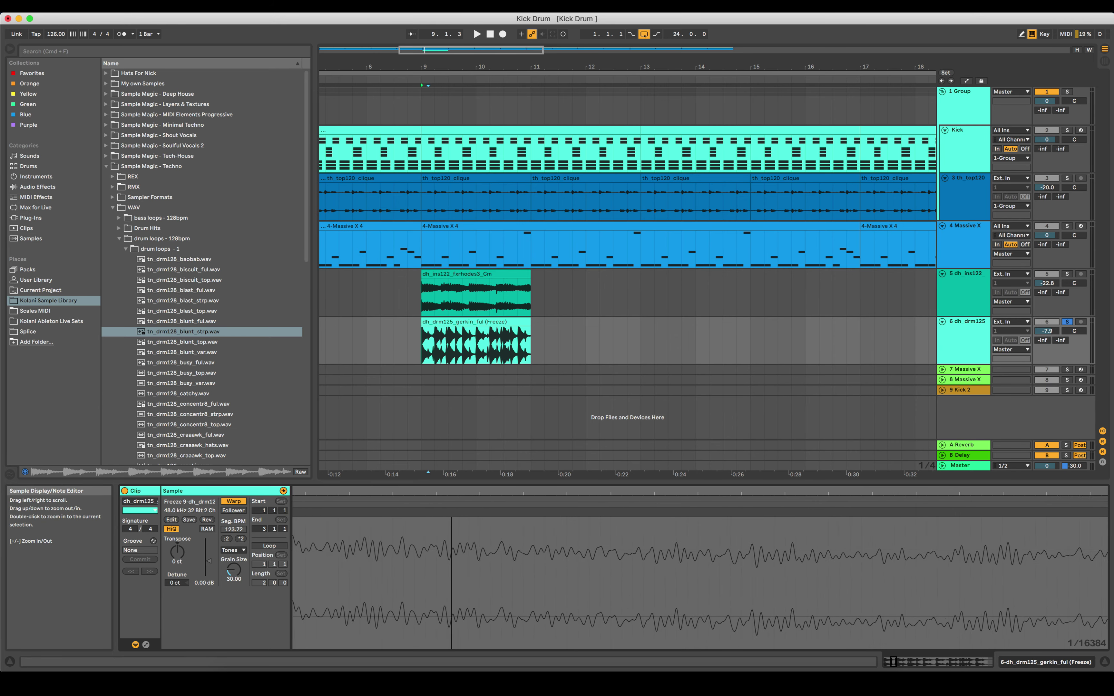
# Step: Find sm101_shouts_are you ready 2.wav in the Shout Vocals folder and place it on a new audio track at bar 11
pyautogui.click(434, 533)
pyautogui.moveTo(433, 533)
pyautogui.mouseDown()
pyautogui.moveTo(479, 533)
pyautogui.moveTo(461, 512)
pyautogui.moveTo(455, 530)
pyautogui.mouseUp()
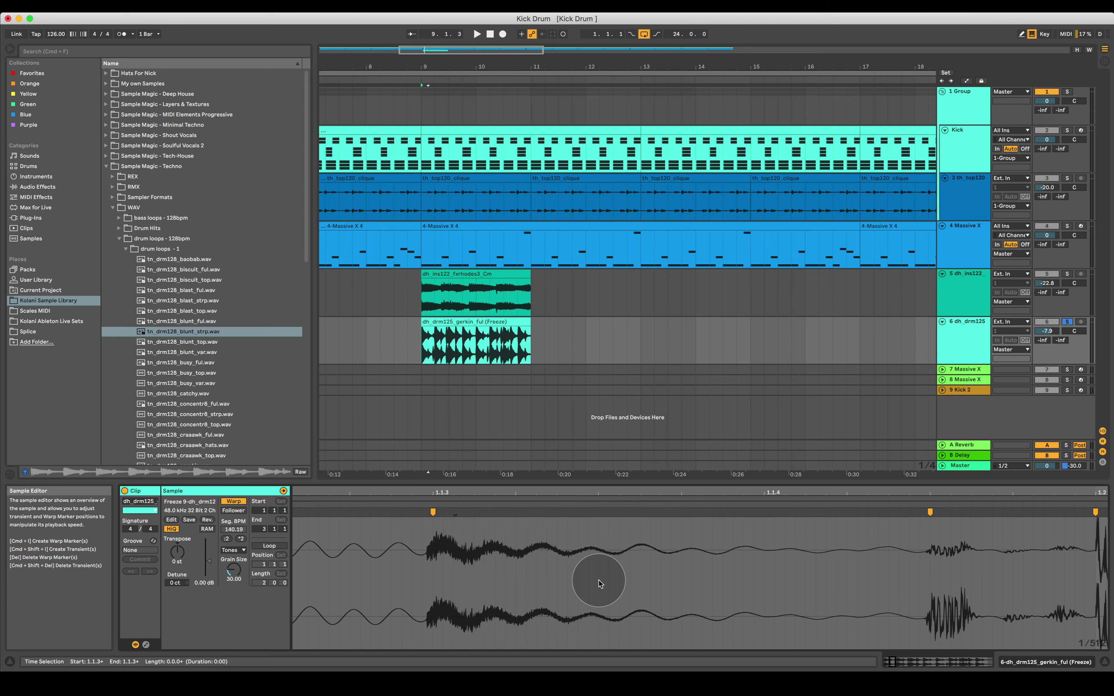
pyautogui.click(124, 249)
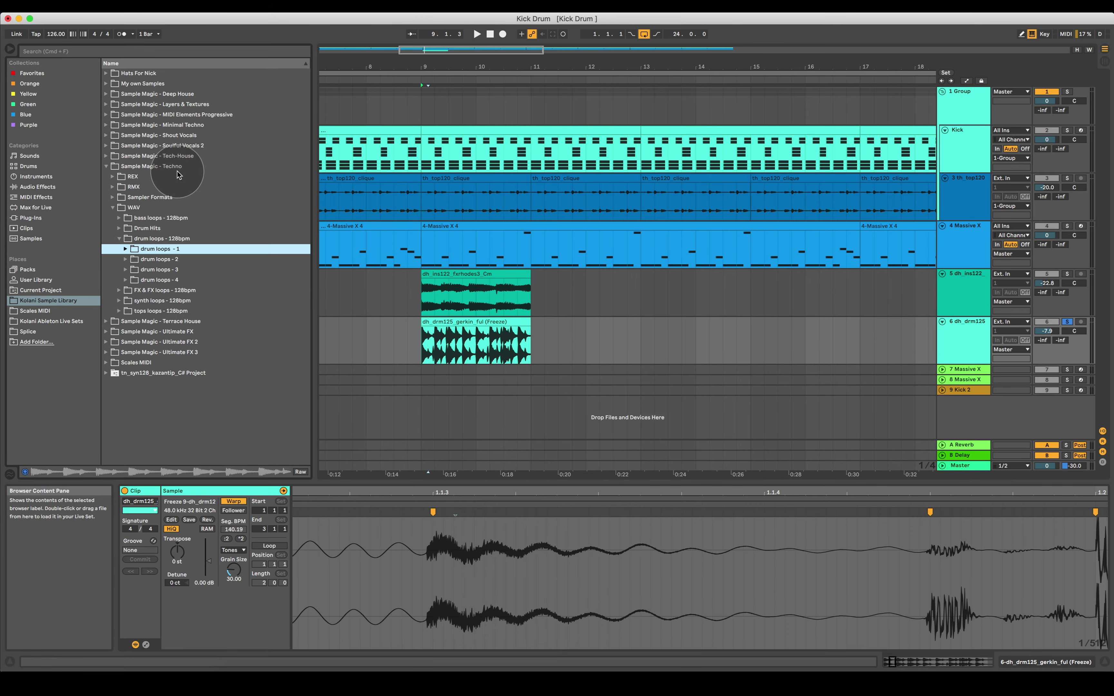
pyautogui.click(106, 135)
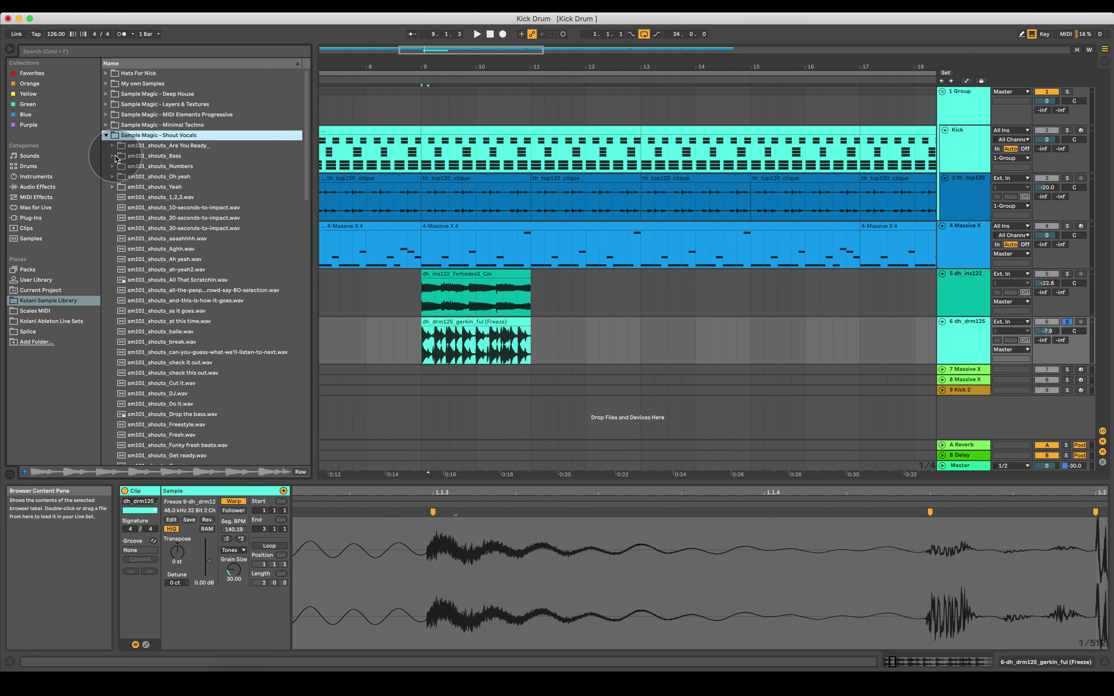
pyautogui.click(112, 145)
pyautogui.click(138, 167)
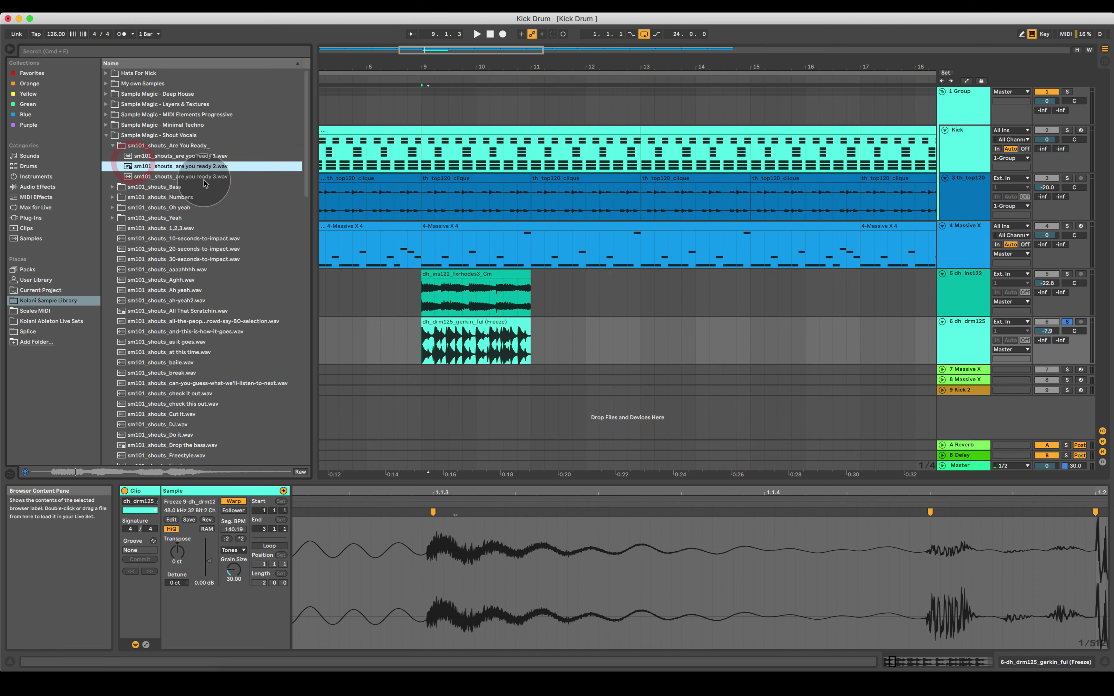
pyautogui.moveTo(461, 76); pyautogui.dragTo(460, 58)
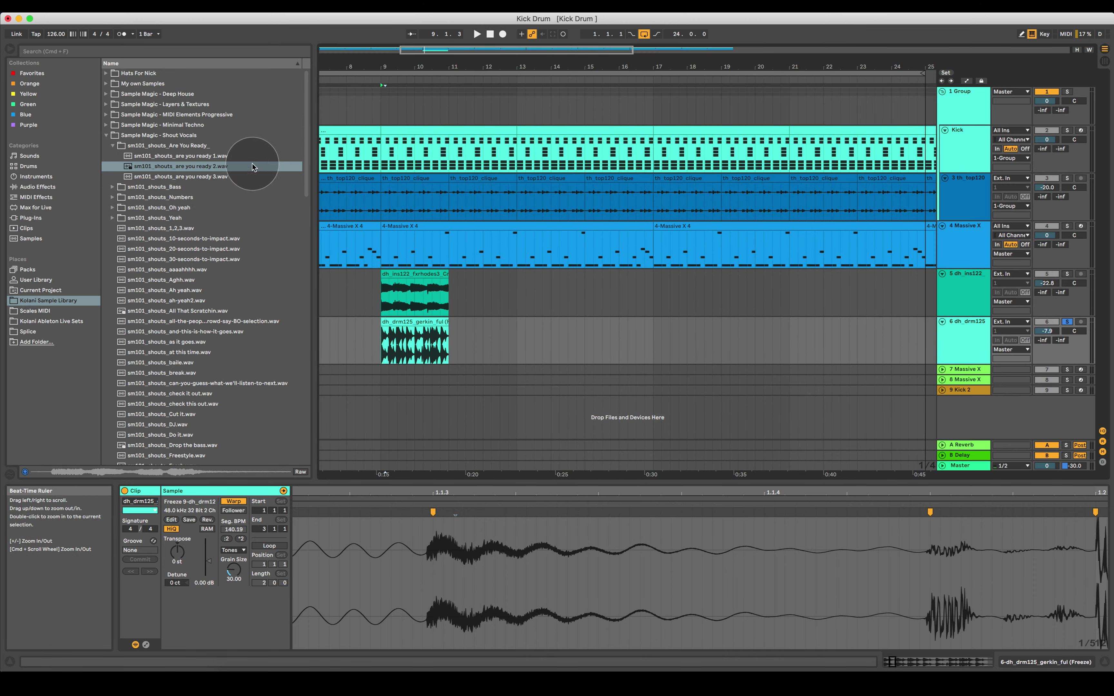
pyautogui.moveTo(180, 166); pyautogui.dragTo(460, 431)
# Step: Solo the new vocal track and play its clip from the start
pyautogui.click(1067, 397)
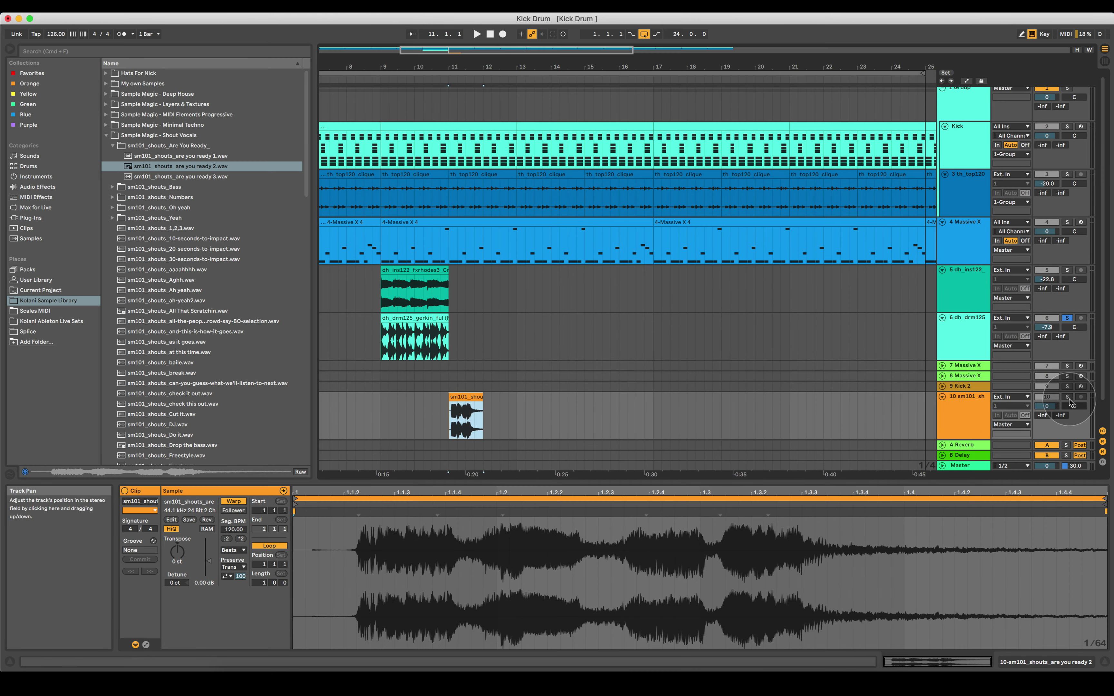
pyautogui.click(456, 413)
pyautogui.press('space')
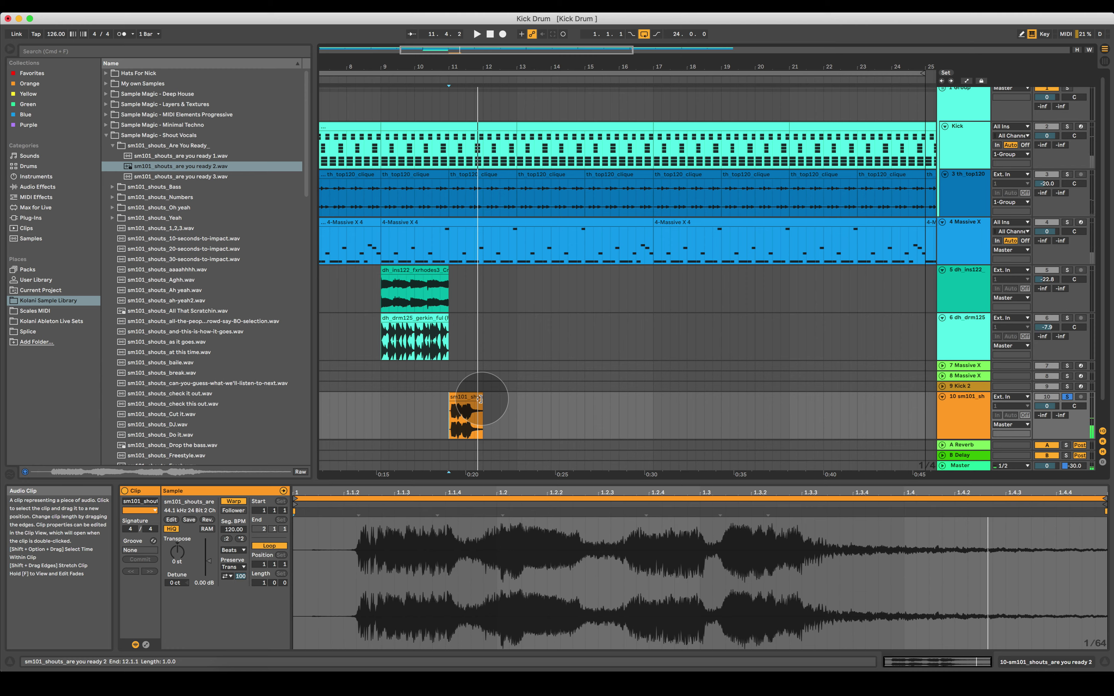
# Step: Stretch the vocal clip to end at 14.1.1 and listen to the result
pyautogui.moveTo(479, 399); pyautogui.dragTo(549, 401)
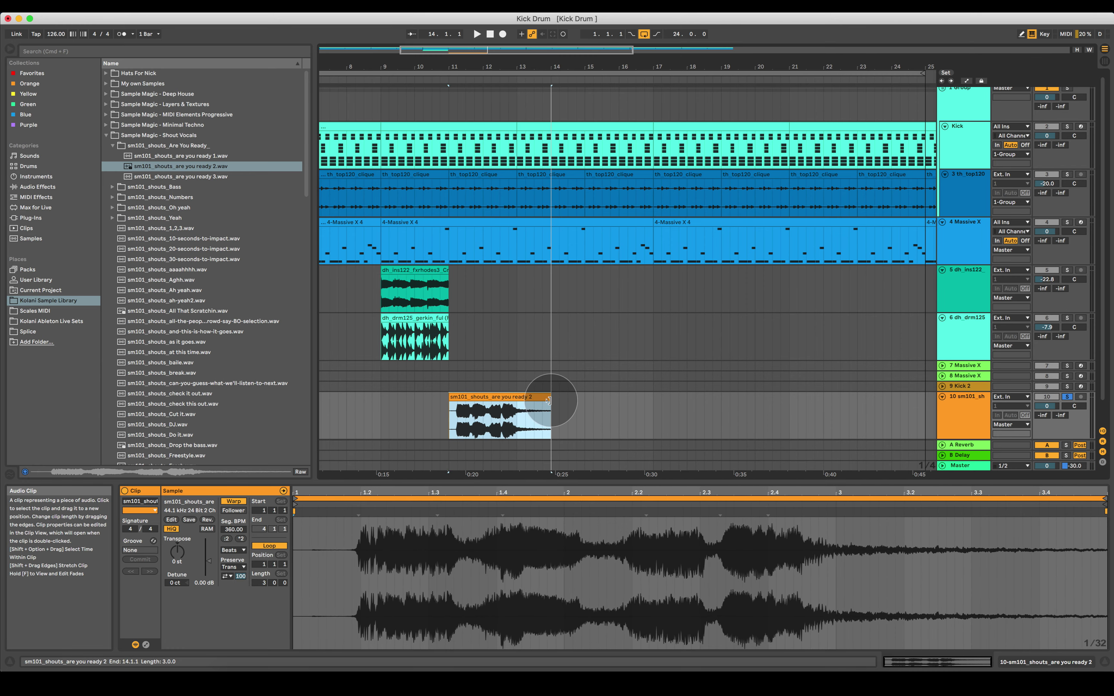
pyautogui.press('space')
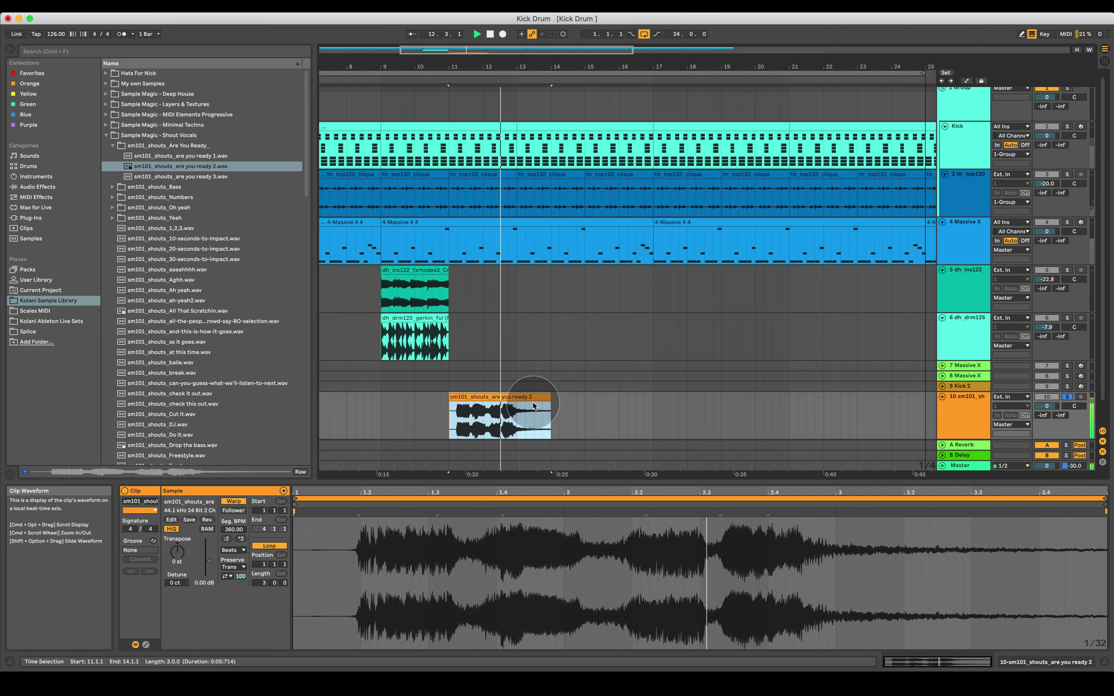
pyautogui.press('space')
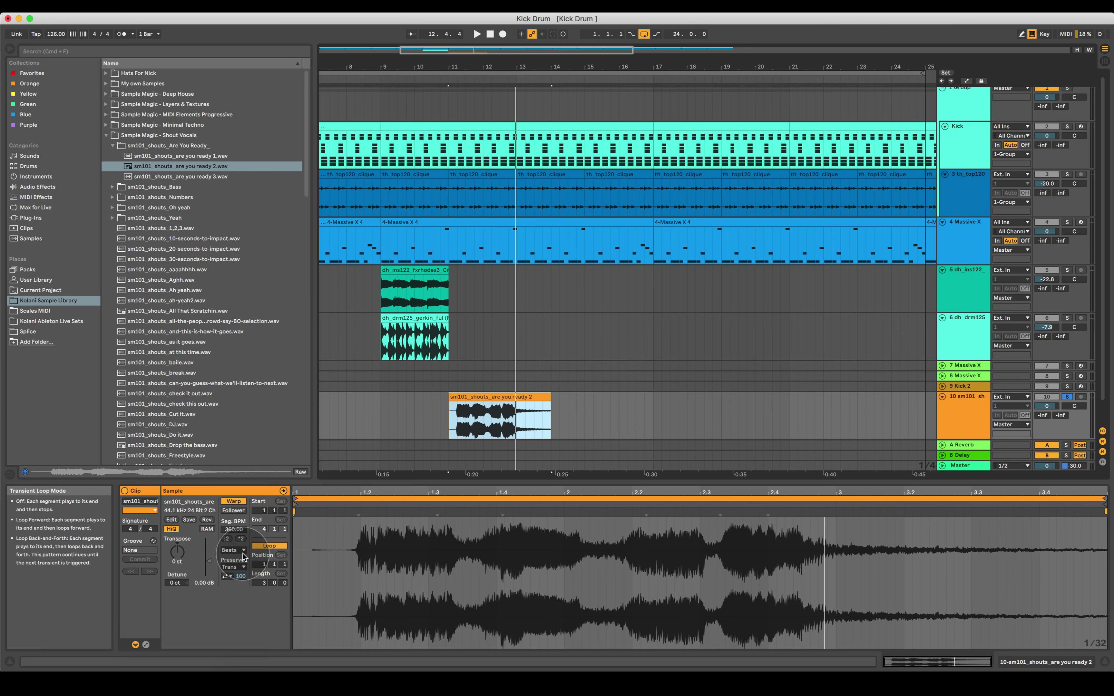
# Step: Change the vocal clip's warp mode to Tones and play it
pyautogui.click(234, 550)
pyautogui.click(234, 559)
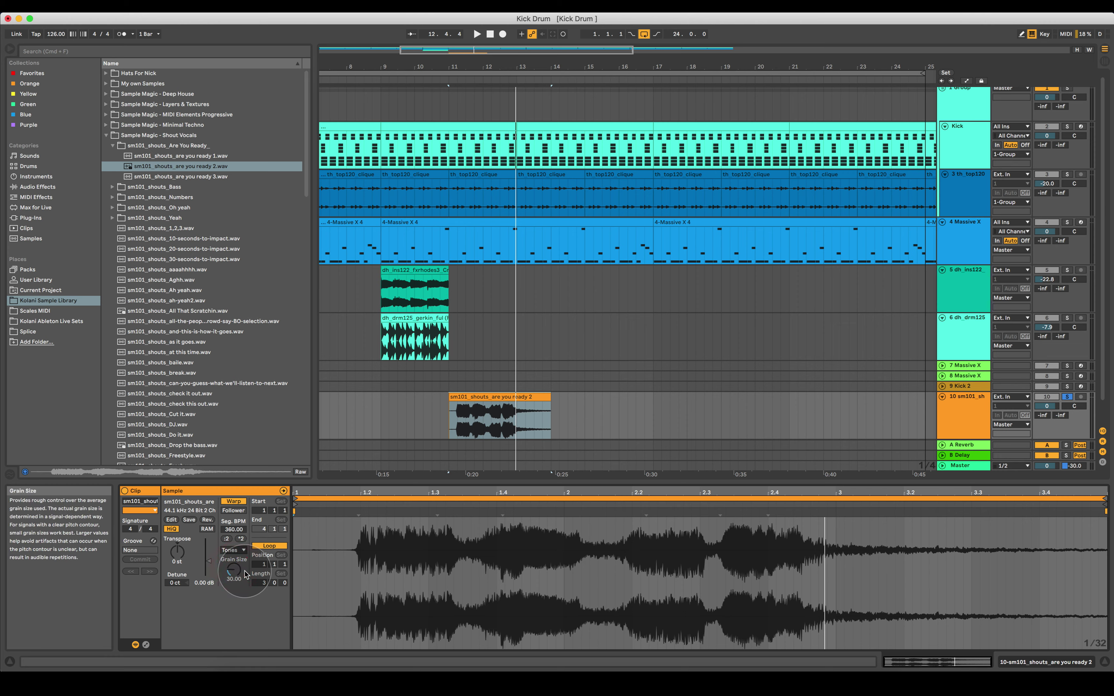
pyautogui.press('space')
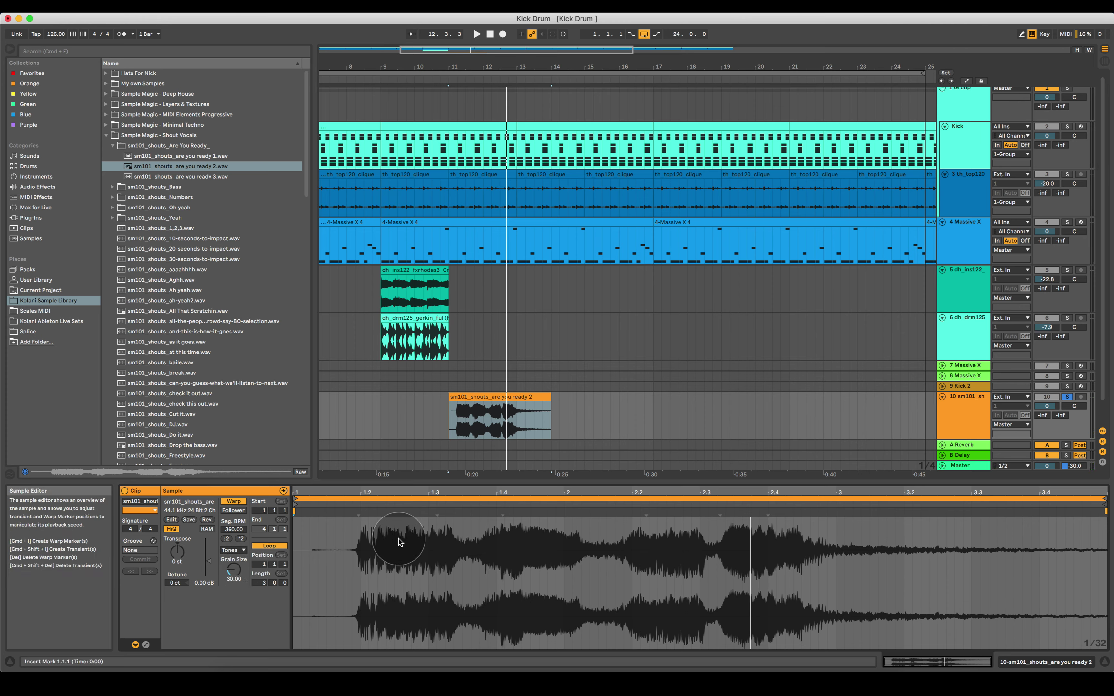
# Step: Compare the vocal clip's playback with the Grain Size at 100.00 and at 12.00
pyautogui.moveTo(237, 571); pyautogui.dragTo(241, 558)
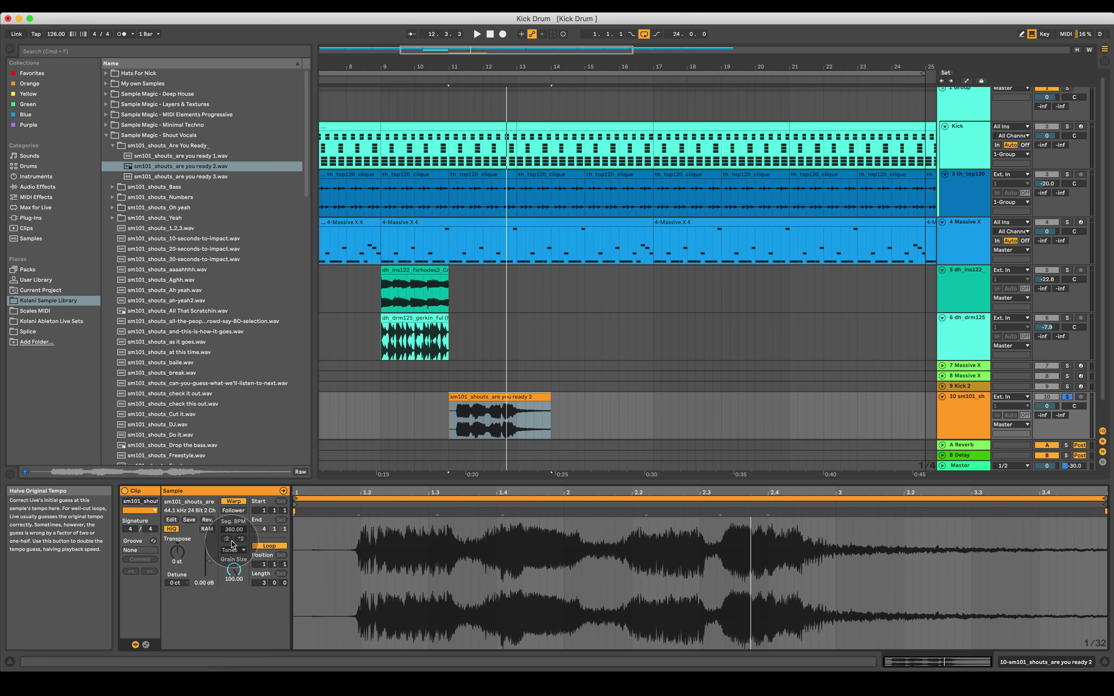
pyautogui.press('space')
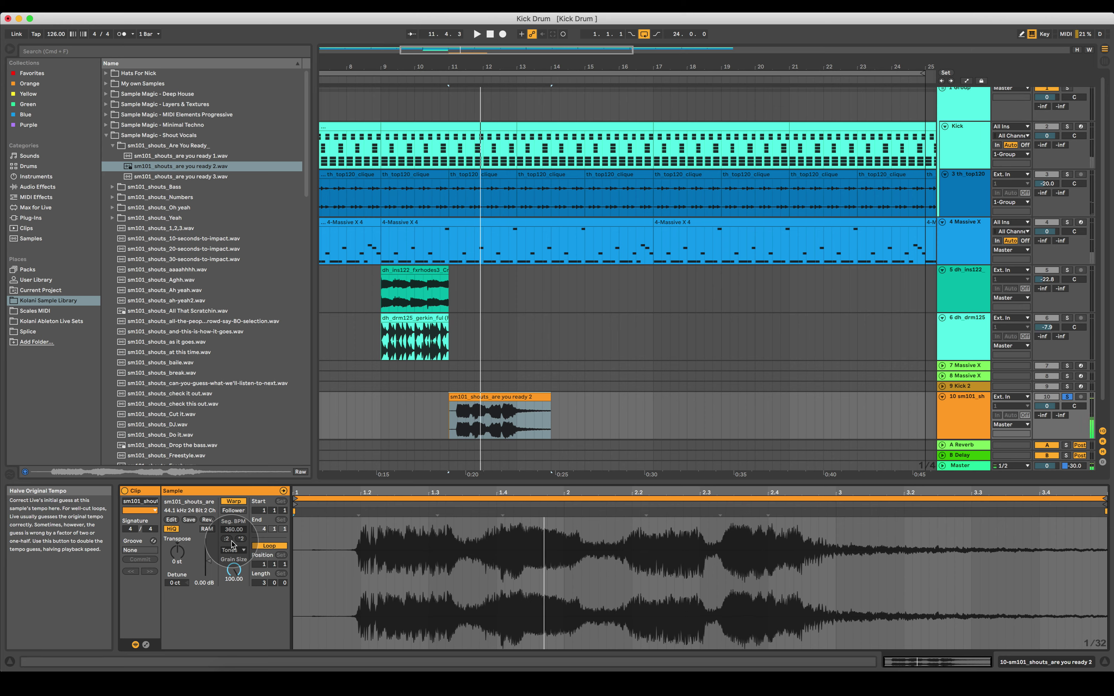
pyautogui.moveTo(233, 570); pyautogui.dragTo(237, 585)
pyautogui.press('space')
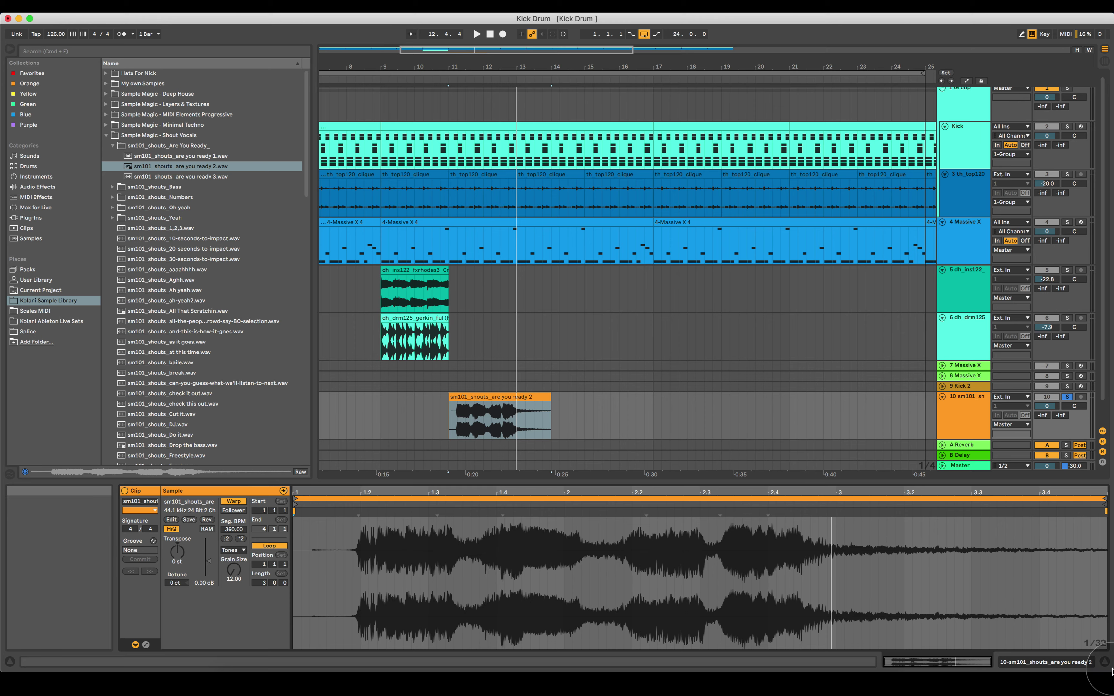
# Step: Unsolo the vocal track, lower its volume to -14.3 dB and check the playback
pyautogui.click(1068, 397)
pyautogui.moveTo(1049, 407); pyautogui.dragTo(1044, 436)
pyautogui.press('space')
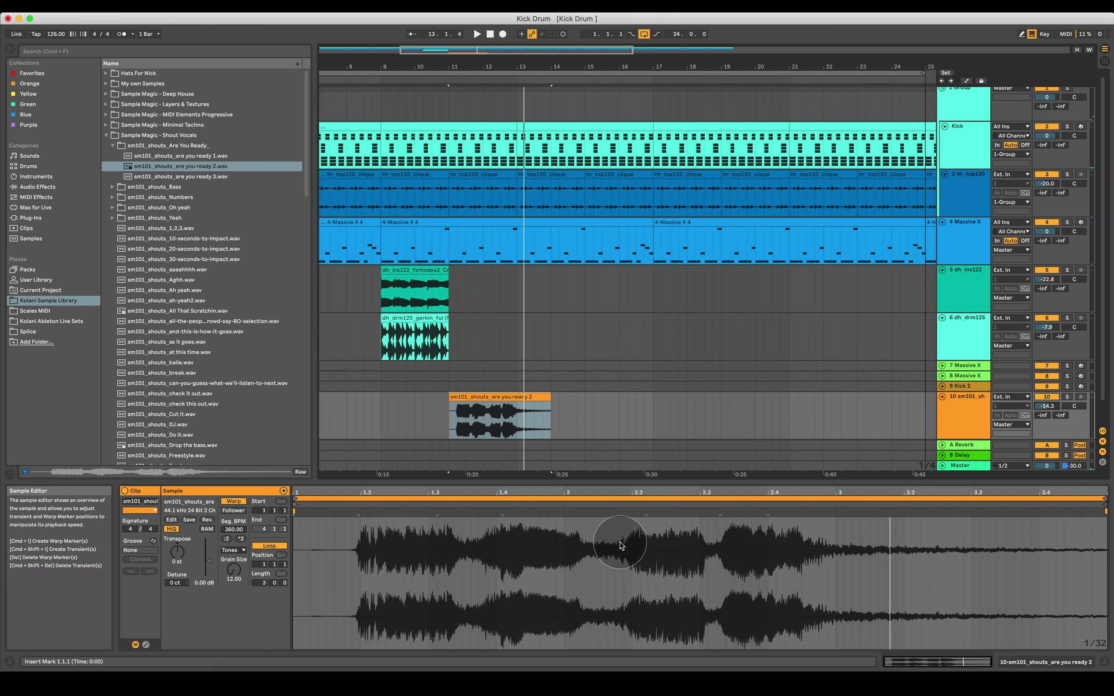
# Step: Change the vocal clip's warp mode to Complex Pro and play it from 11.1.1
pyautogui.click(239, 551)
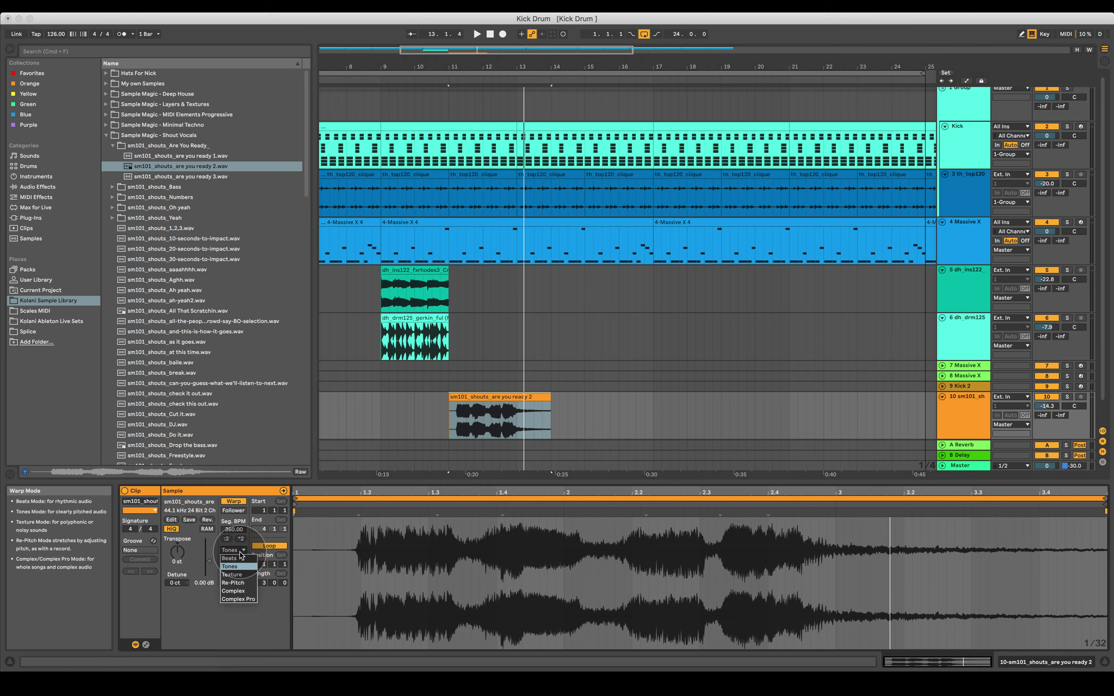
pyautogui.click(238, 599)
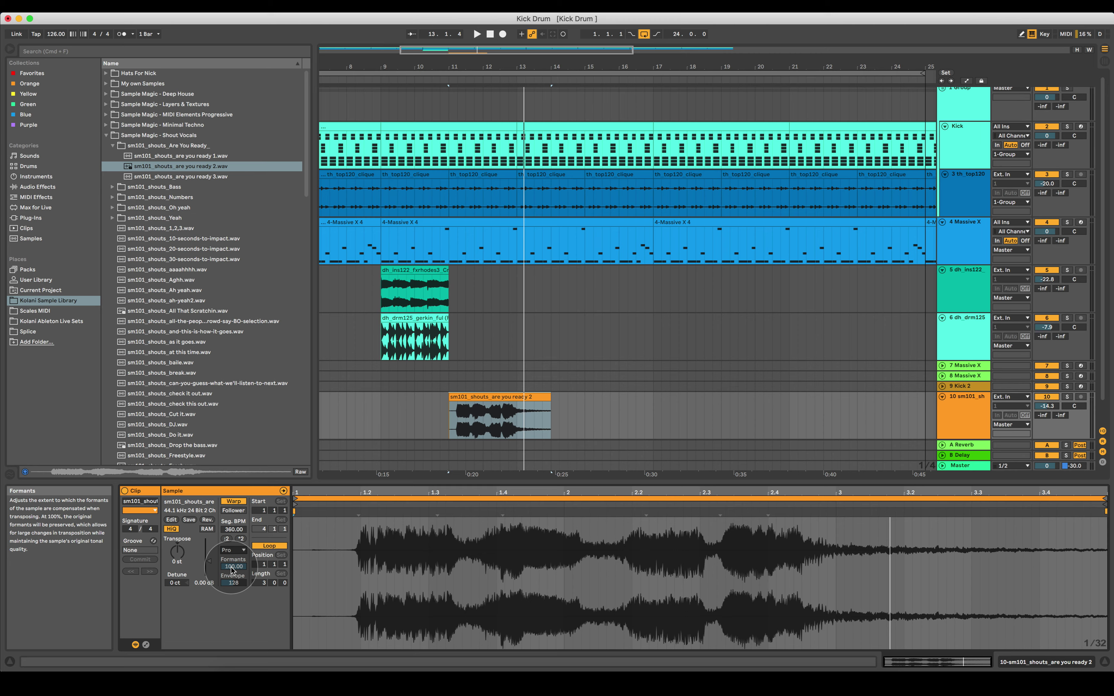
pyautogui.click(446, 412)
pyautogui.press('space')
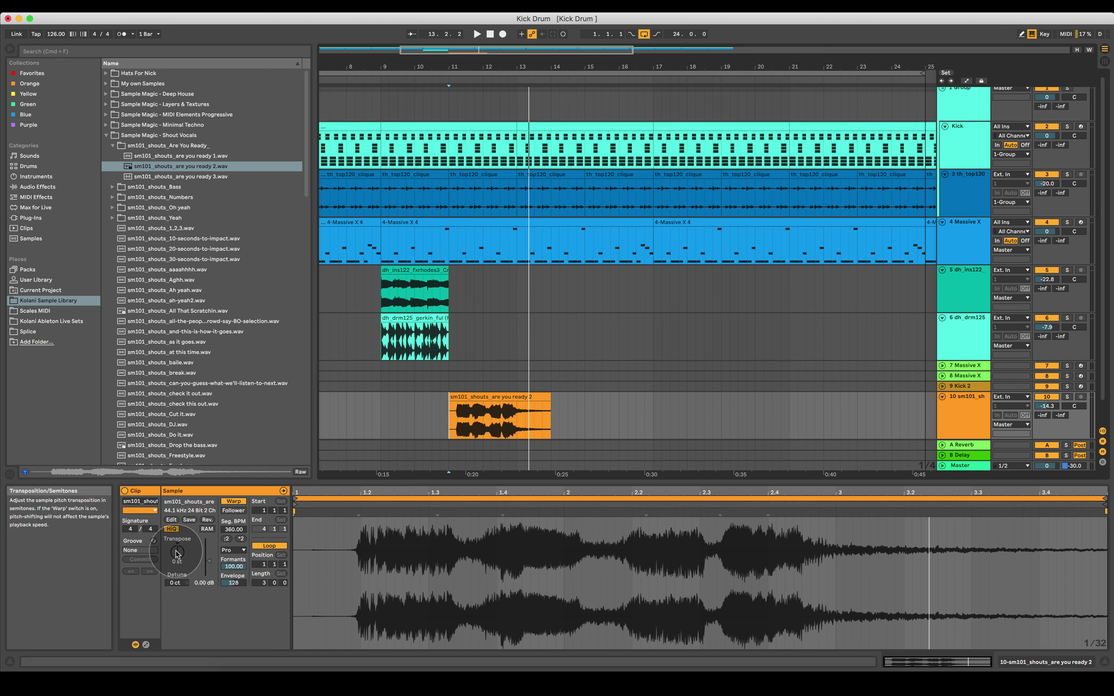
# Step: Transpose the vocal clip up to 12 st and play it with the Formants at 100.00
pyautogui.moveTo(177, 555)
pyautogui.mouseDown()
pyautogui.moveTo(177, 535)
pyautogui.moveTo(178, 555)
pyautogui.mouseUp()
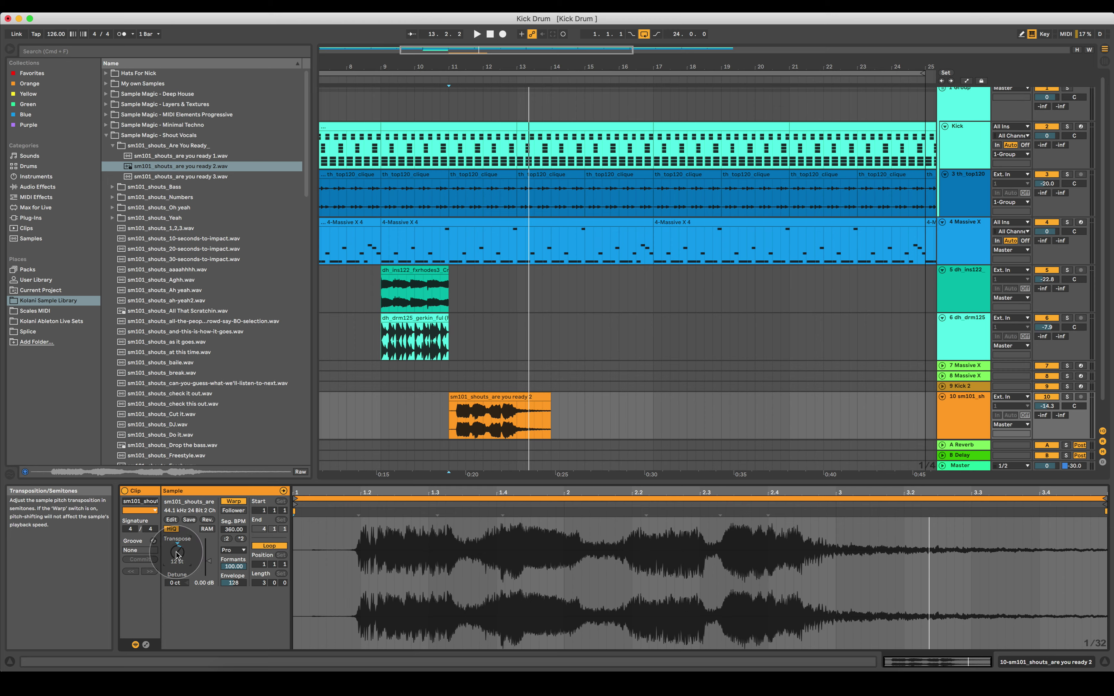
pyautogui.press('space')
pyautogui.click(226, 566)
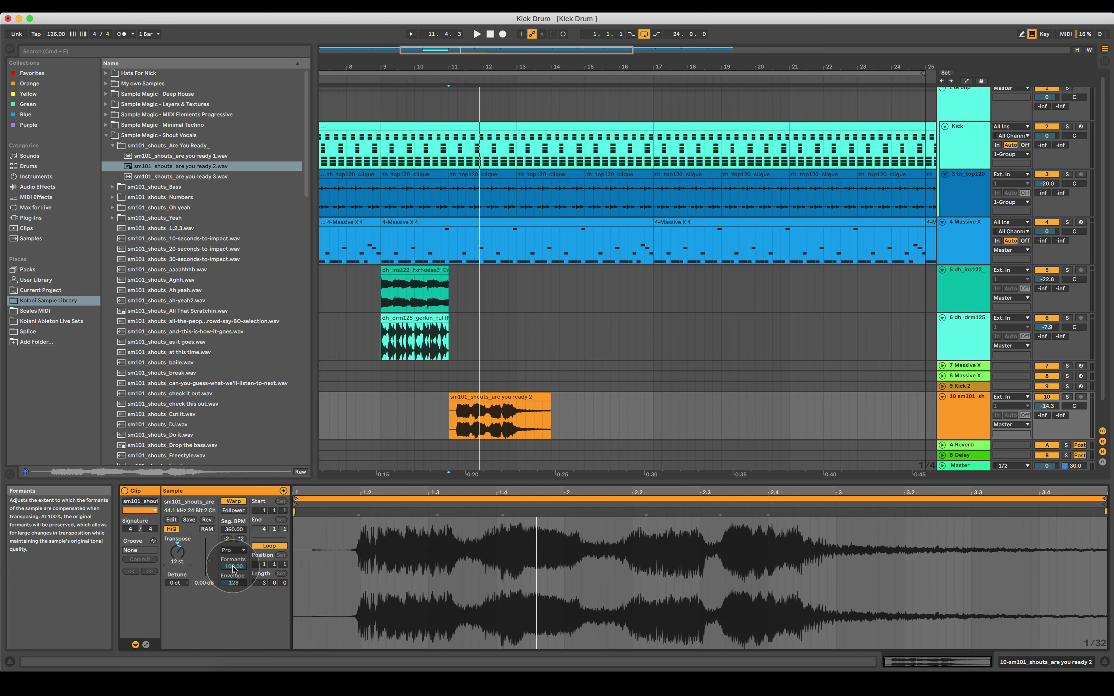
# Step: Compare the transposed vocal's playback with the Formants lowered close to zero and raised to 98.44
pyautogui.moveTo(233, 570); pyautogui.dragTo(233, 617)
pyautogui.press('space')
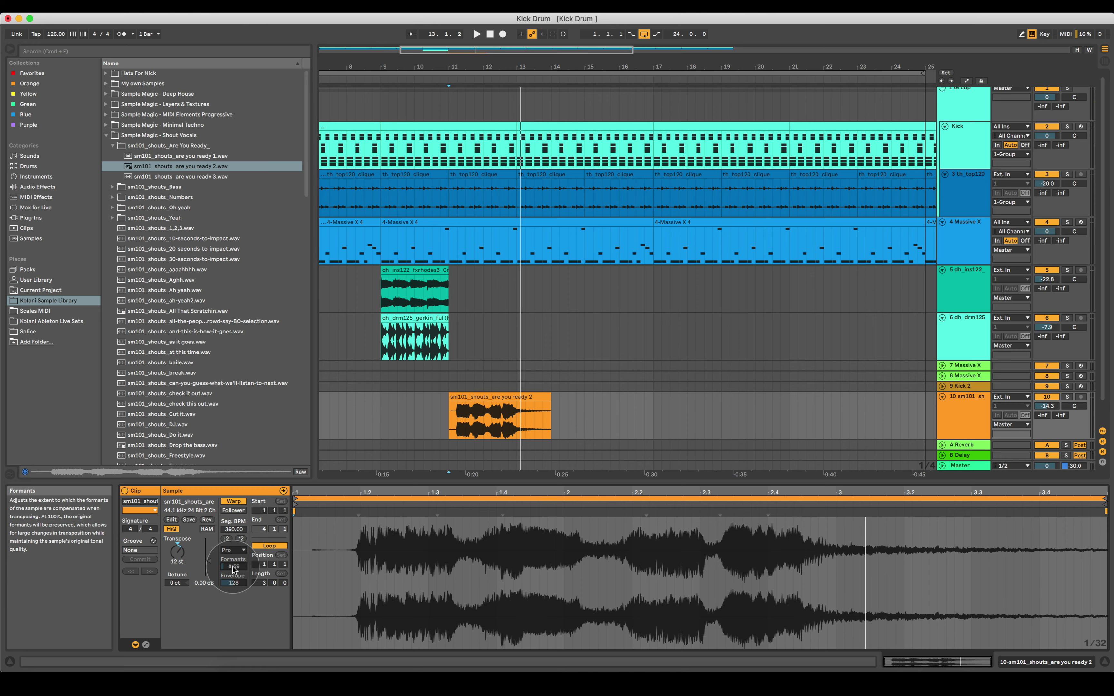
pyautogui.moveTo(234, 570)
pyautogui.mouseDown()
pyautogui.moveTo(233, 558)
pyautogui.moveTo(234, 570)
pyautogui.mouseUp()
pyautogui.press('space')
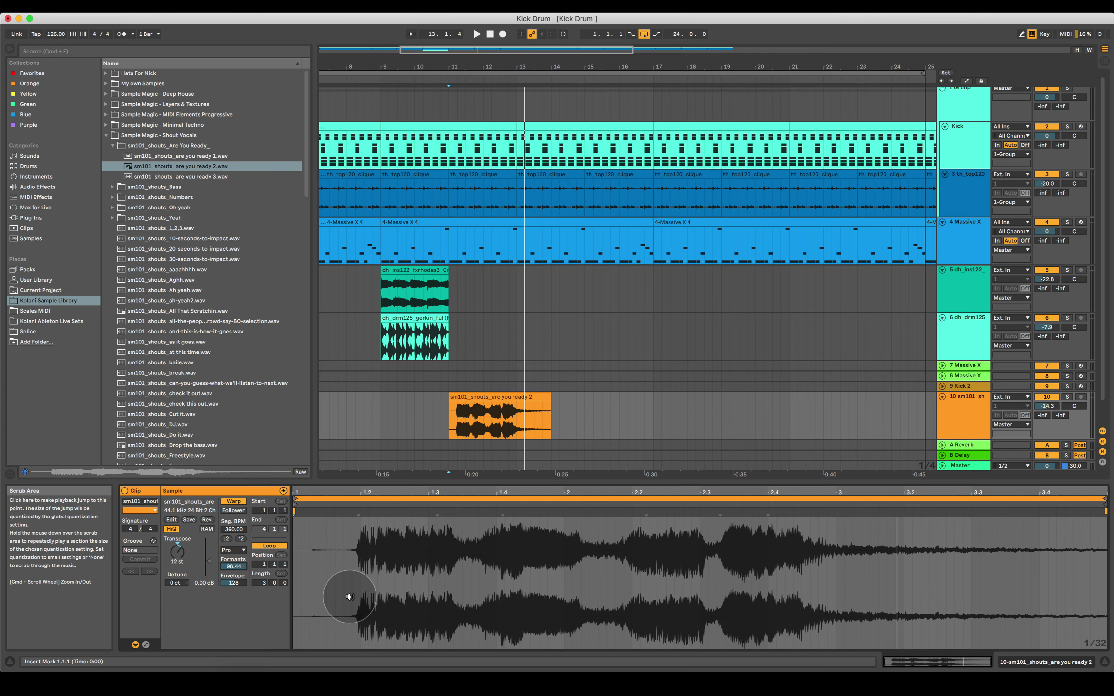
# Step: Transpose the vocal clip to -12 st, set its Formants to 100.00 and play it from 11.1.1
pyautogui.moveTo(177, 552); pyautogui.dragTo(232, 566)
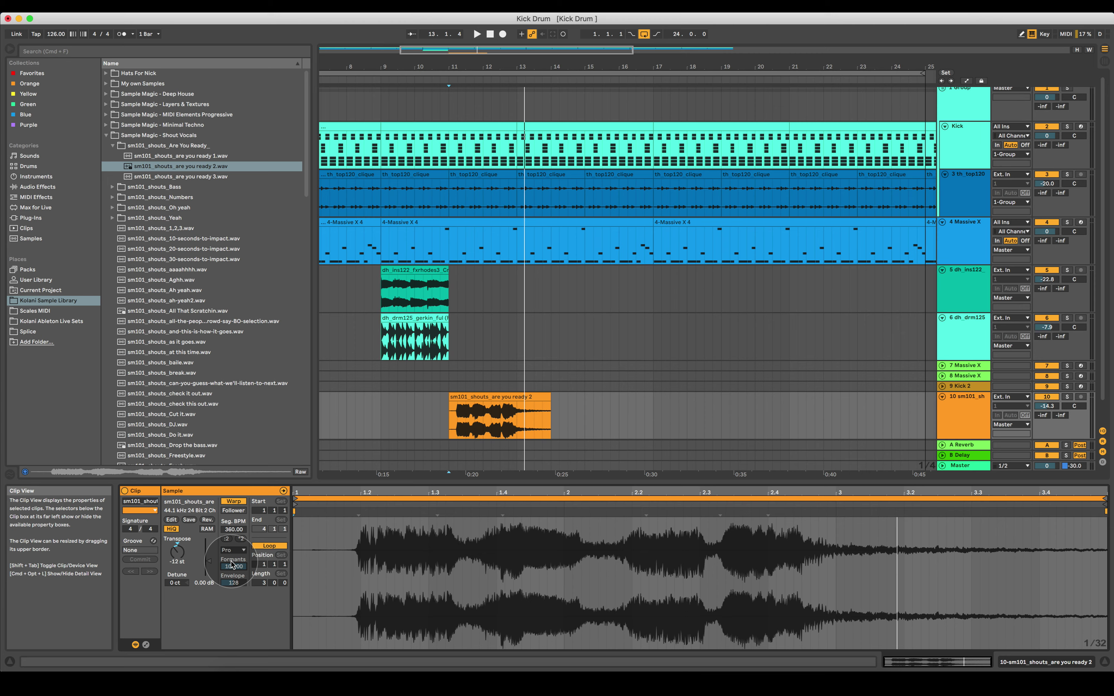
pyautogui.moveTo(233, 565); pyautogui.dragTo(236, 565)
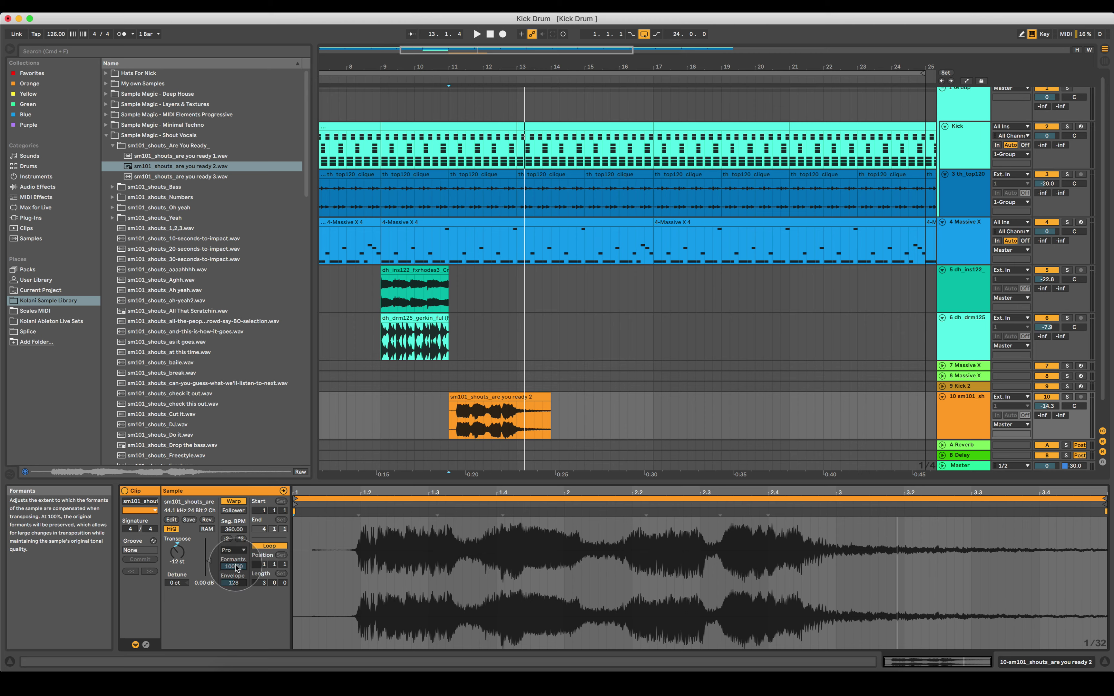
pyautogui.moveTo(235, 567); pyautogui.dragTo(236, 596)
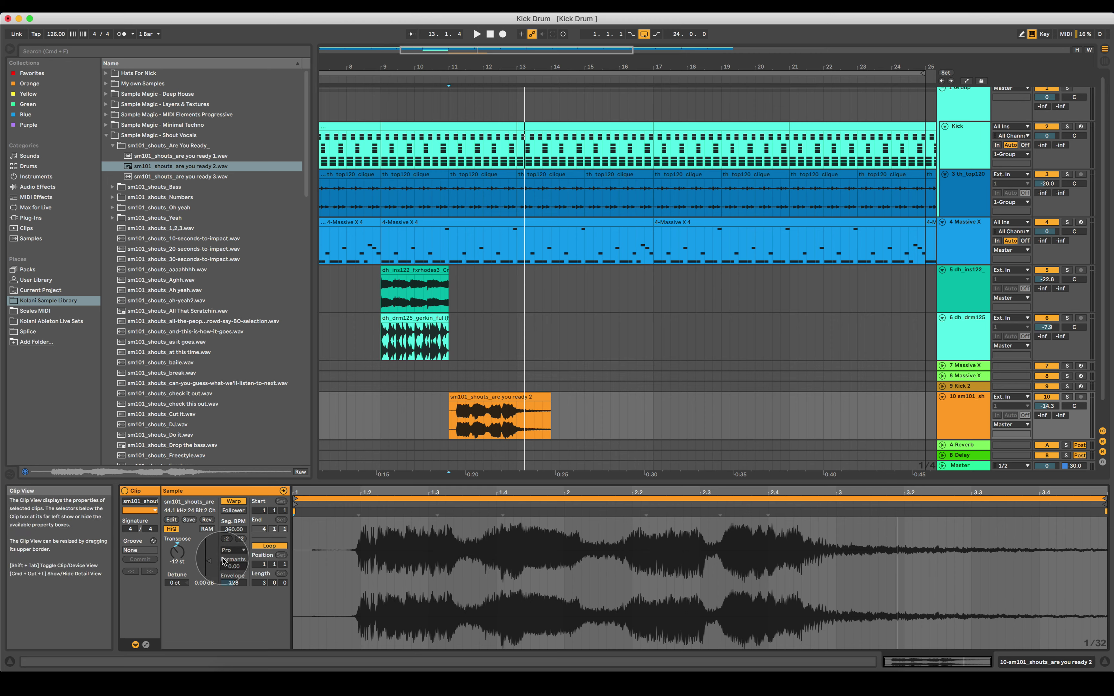
pyautogui.click(234, 567)
pyautogui.press('Delete')
pyautogui.click(438, 413)
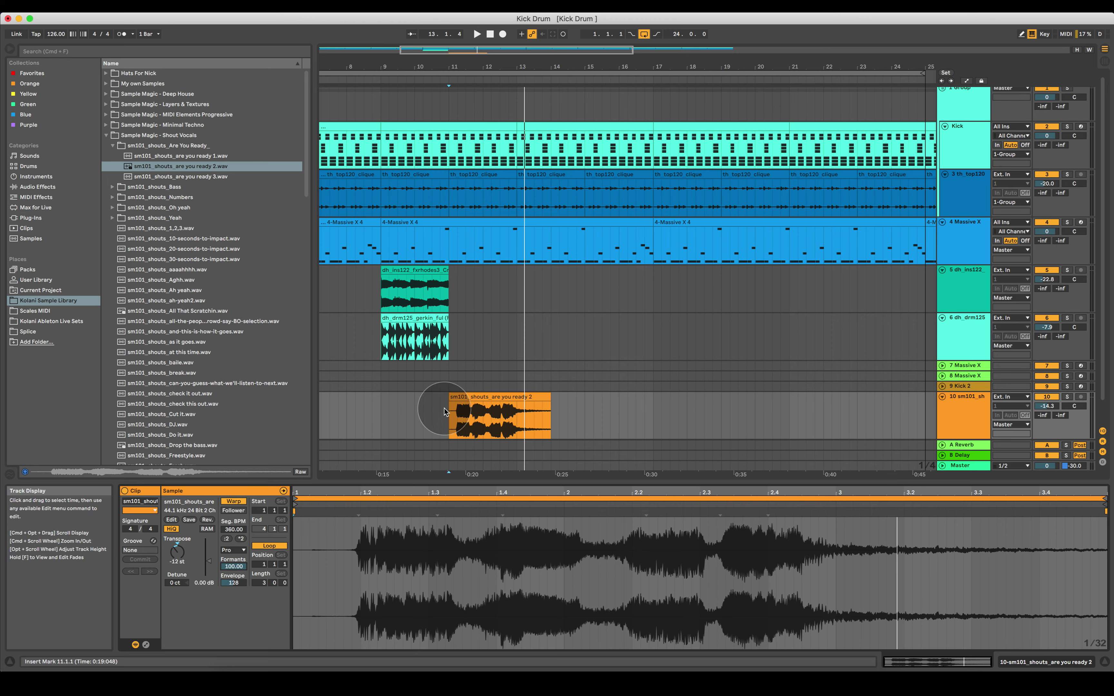
pyautogui.press('space')
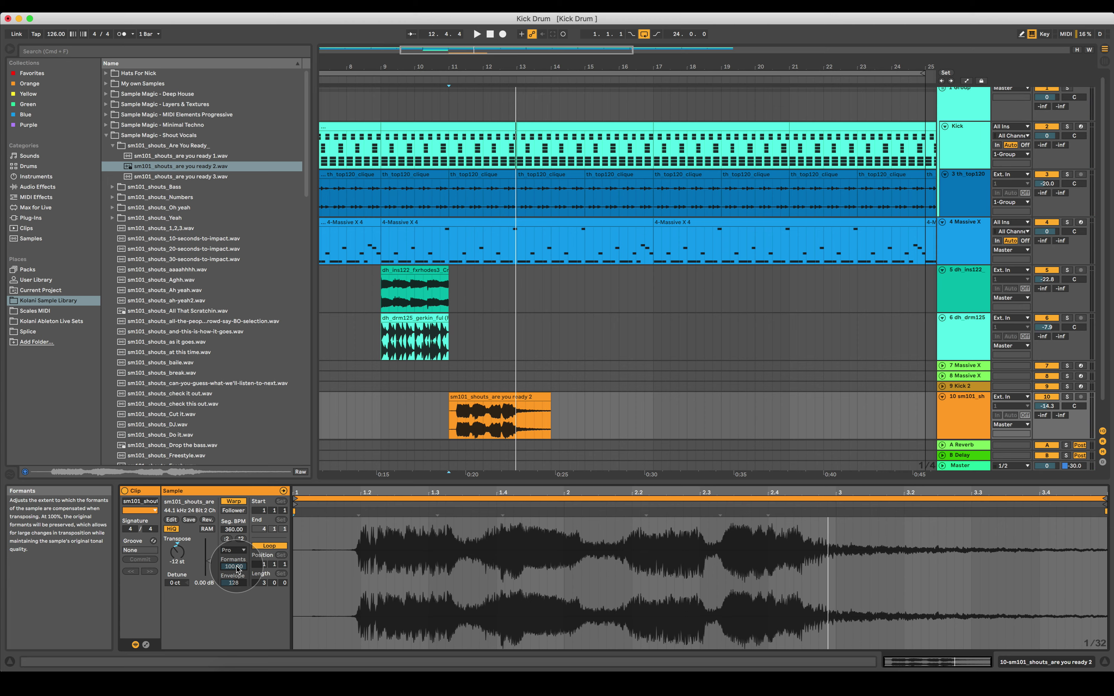
# Step: Set the vocal clip's Formants to 0.00 and play it again
pyautogui.moveTo(237, 570); pyautogui.dragTo(237, 604)
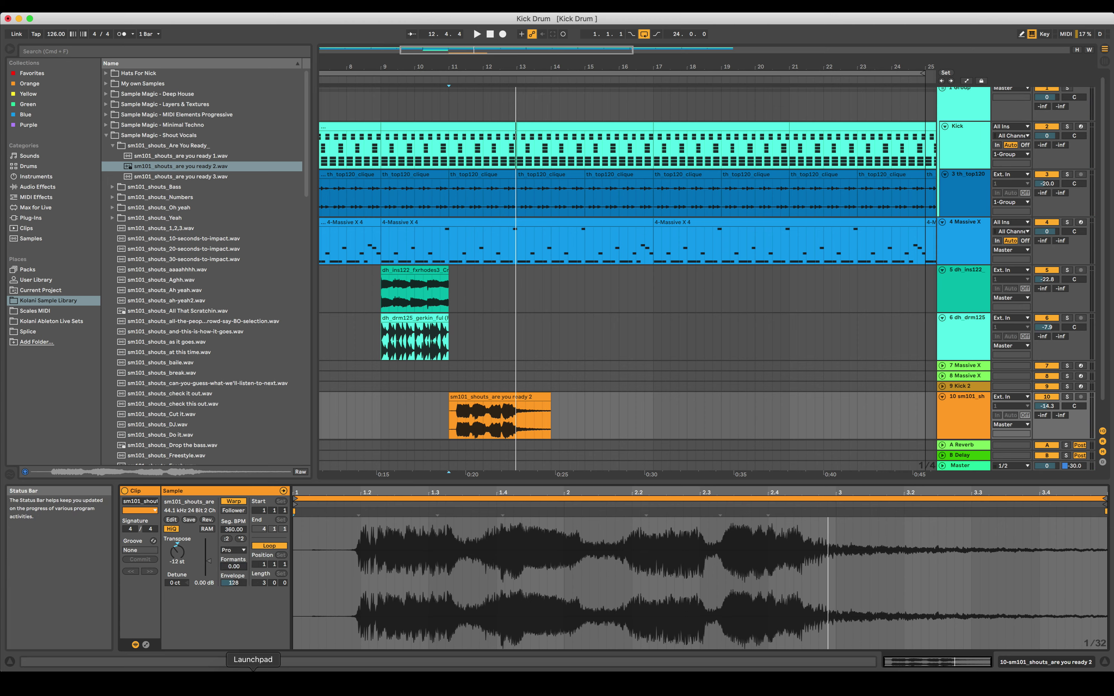
pyautogui.press('space')
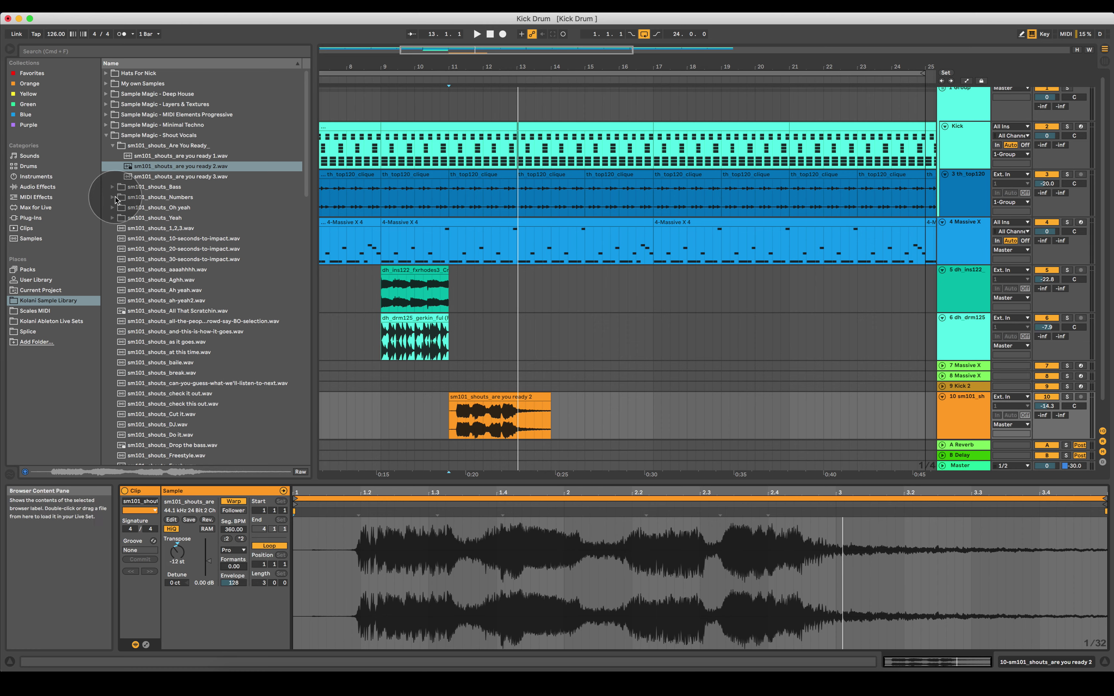
# Step: Search the sample library for "vox" and place th_vox120_bringme_Dm.wav on the vocal track at 17.1.1
pyautogui.click(112, 207)
pyautogui.click(161, 208)
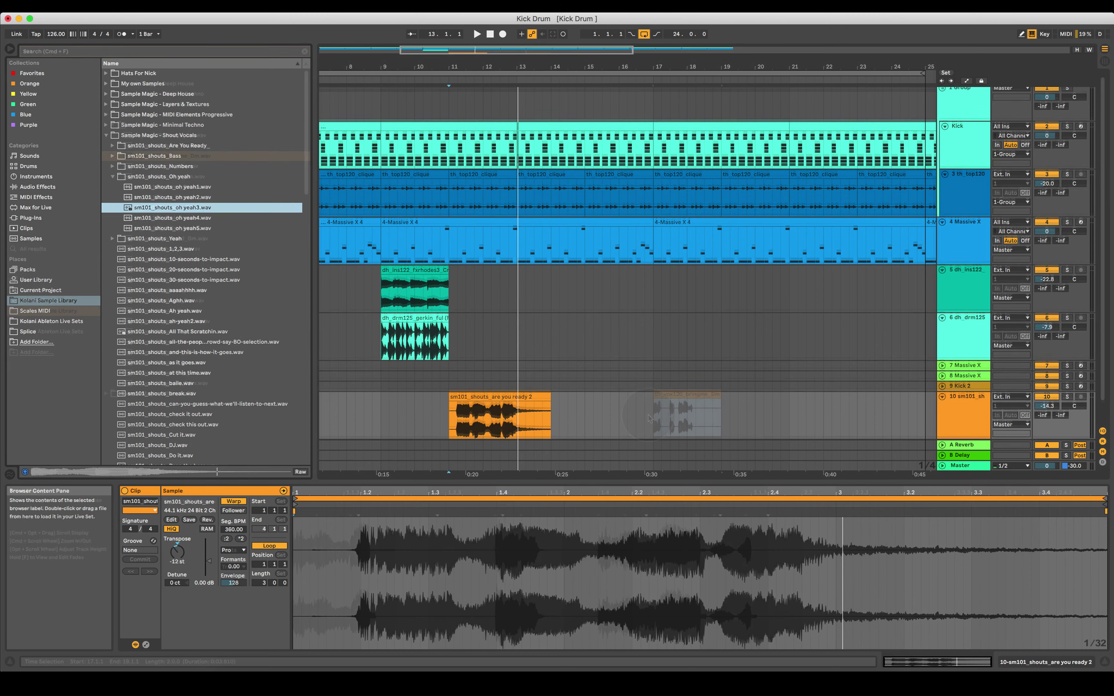
pyautogui.click(651, 419)
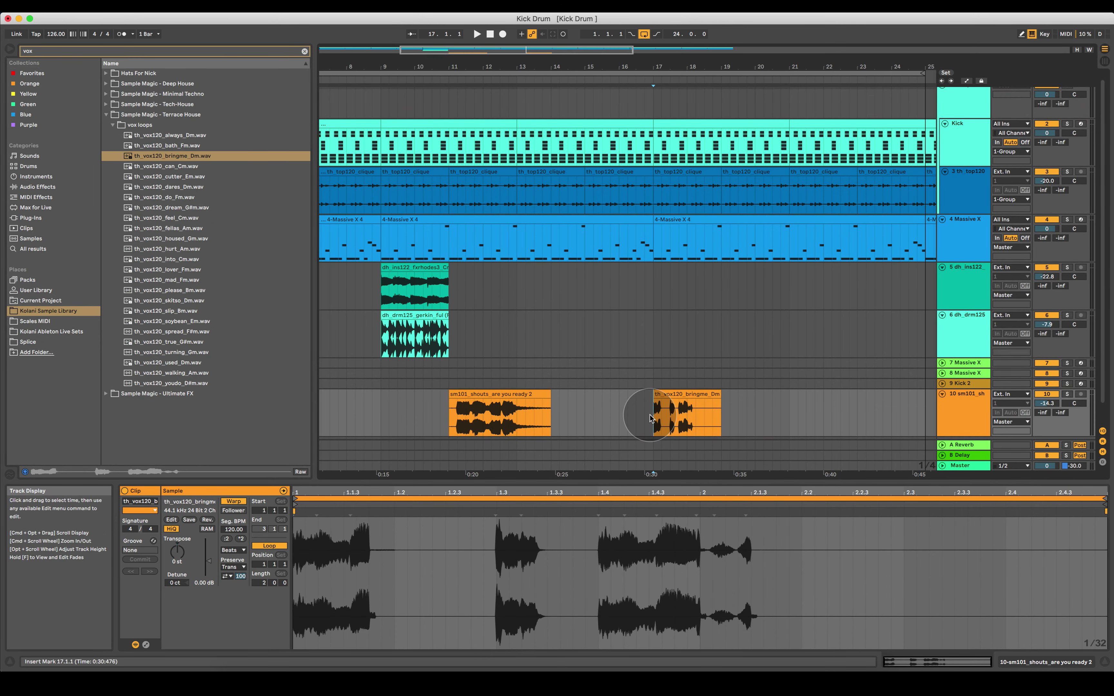
# Step: Set the th_vox120_bringme_Dm clip's warp mode to Complex Pro
pyautogui.click(680, 395)
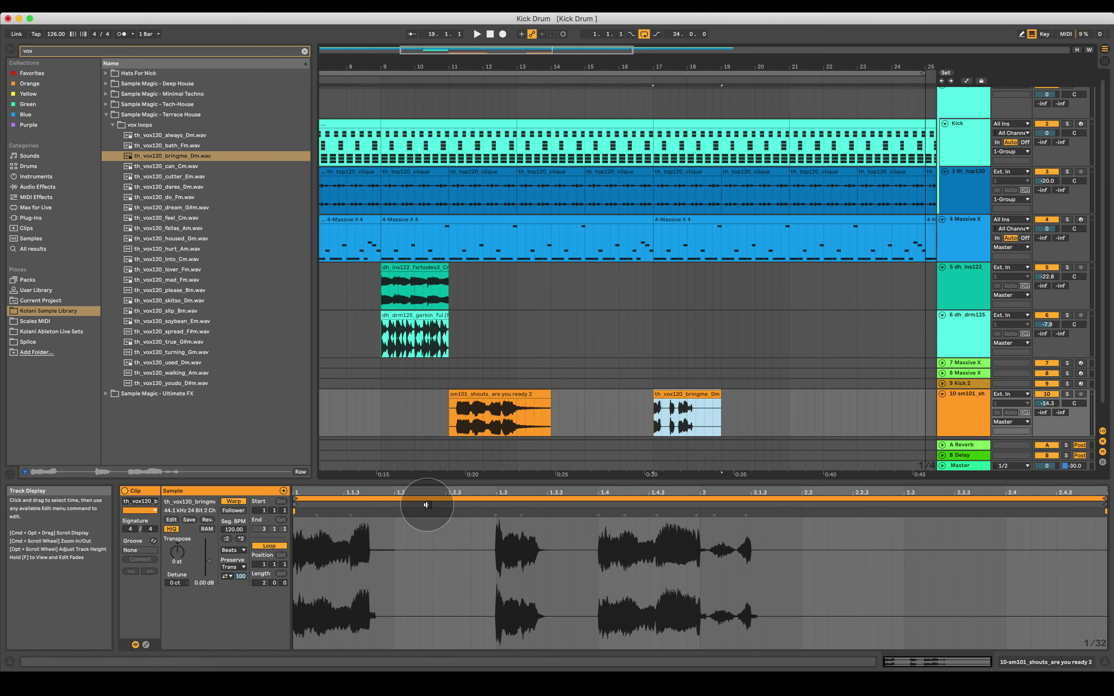
pyautogui.click(654, 417)
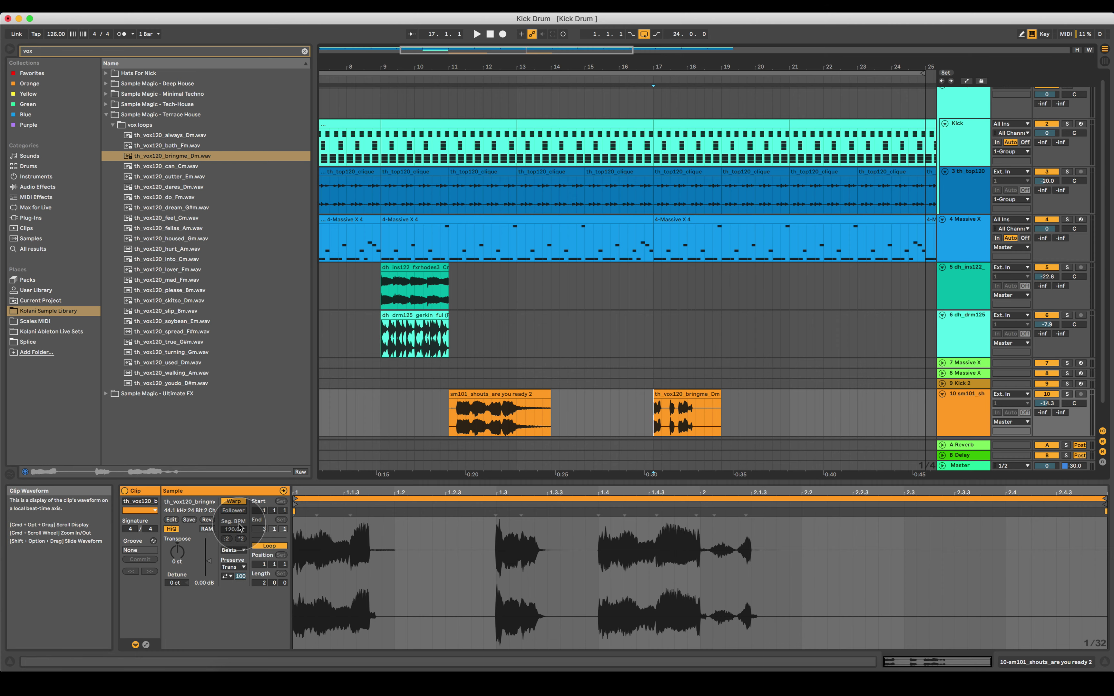
pyautogui.click(233, 550)
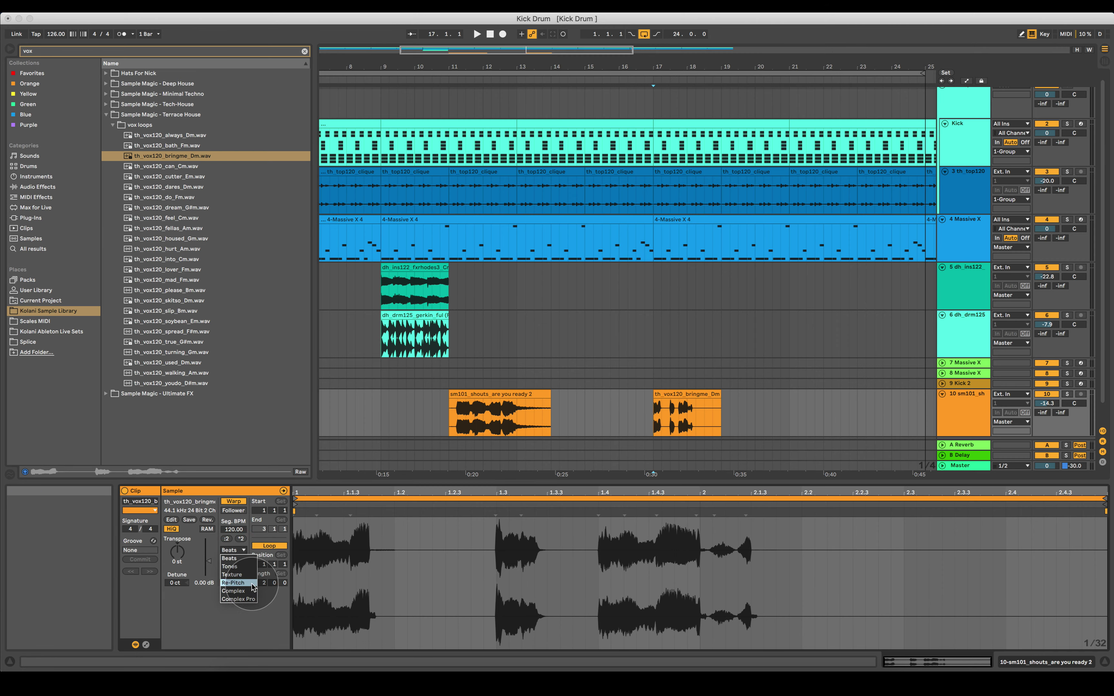
pyautogui.click(247, 600)
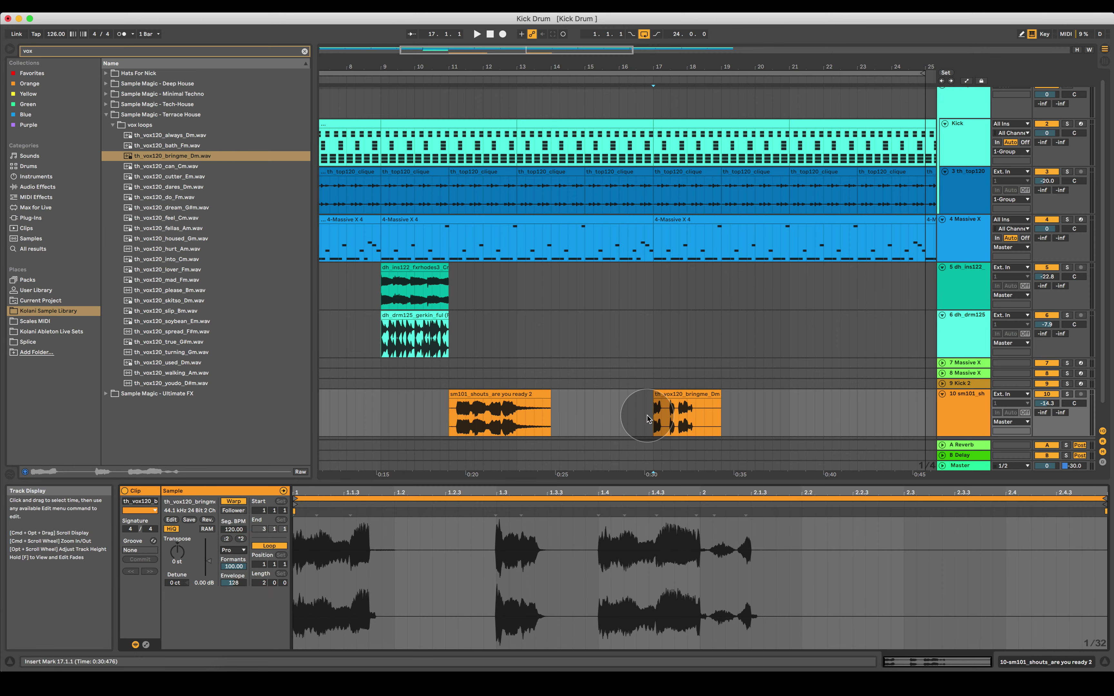
# Step: Solo the vocal track and play the th_vox120_bringme_Dm clip from 16.4.1
pyautogui.click(645, 415)
pyautogui.click(1068, 393)
pyautogui.press('space')
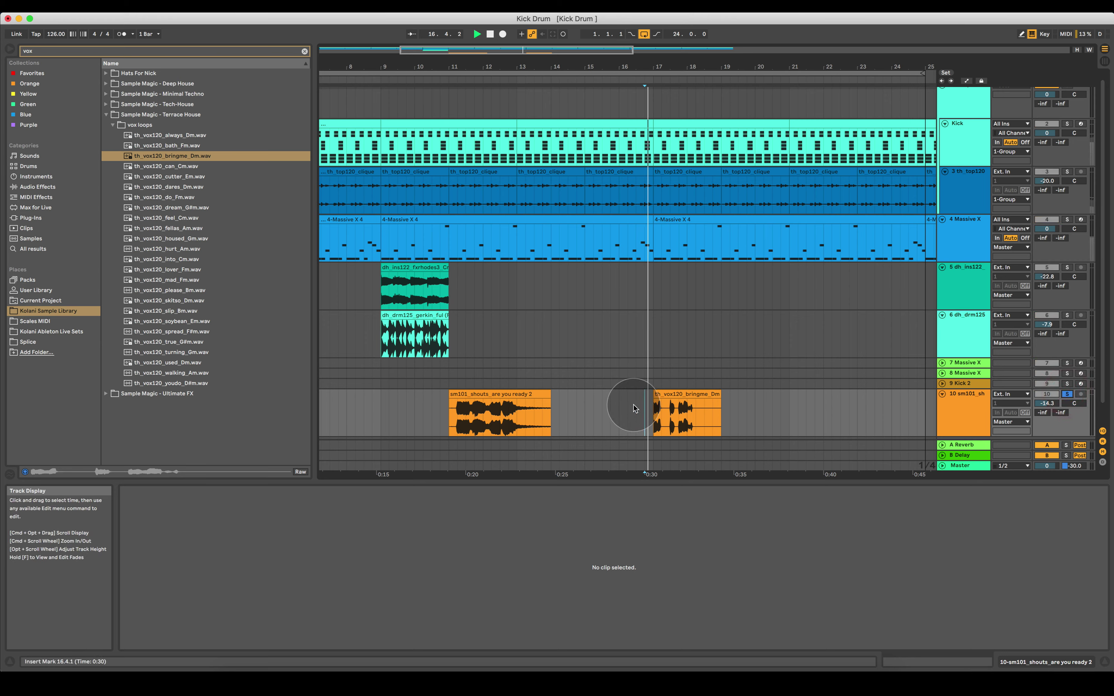
pyautogui.click(677, 396)
pyautogui.press('space')
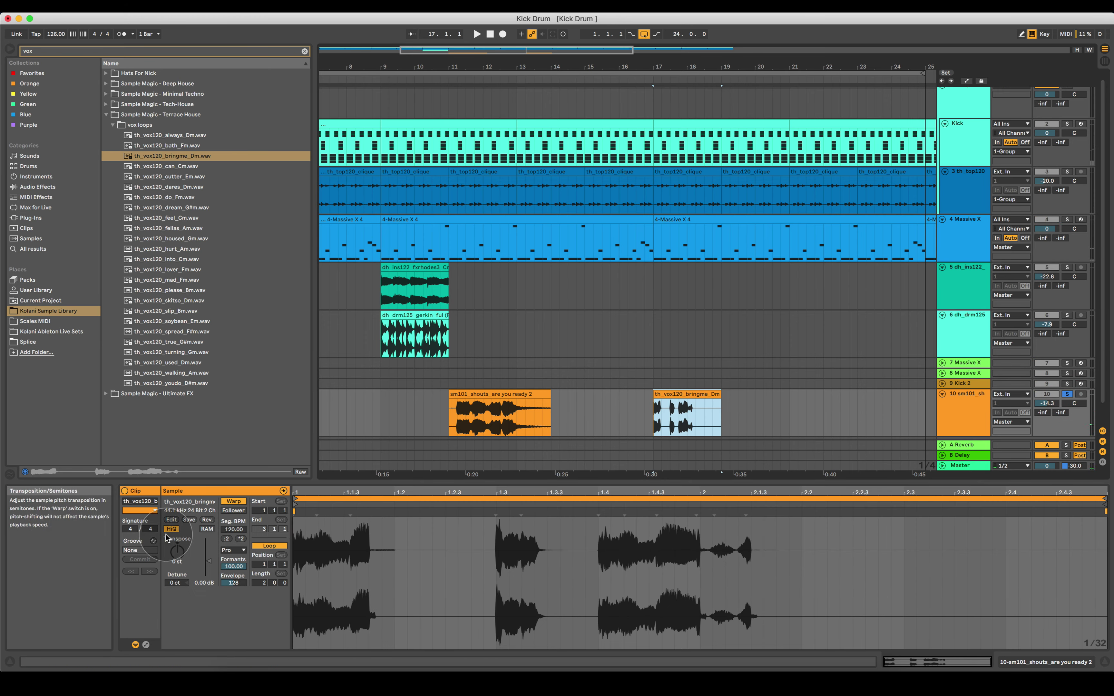
# Step: Transpose the th_vox120_bringme_Dm clip to -12 st and play it from 16.4.1
pyautogui.moveTo(178, 558); pyautogui.dragTo(177, 560)
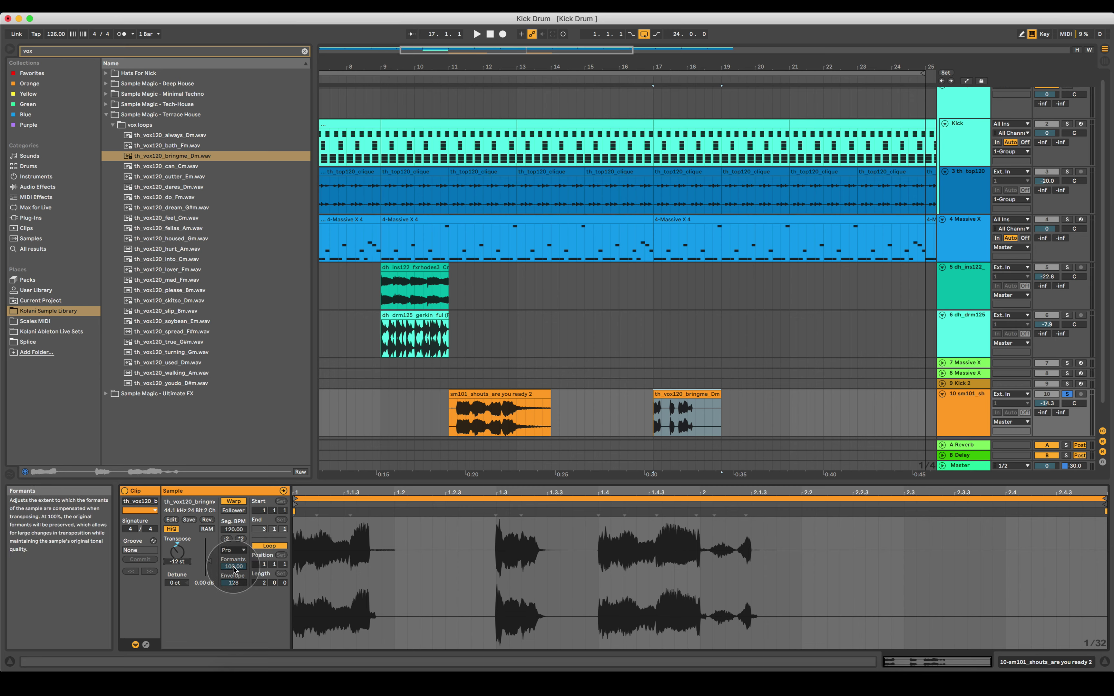
pyautogui.click(645, 407)
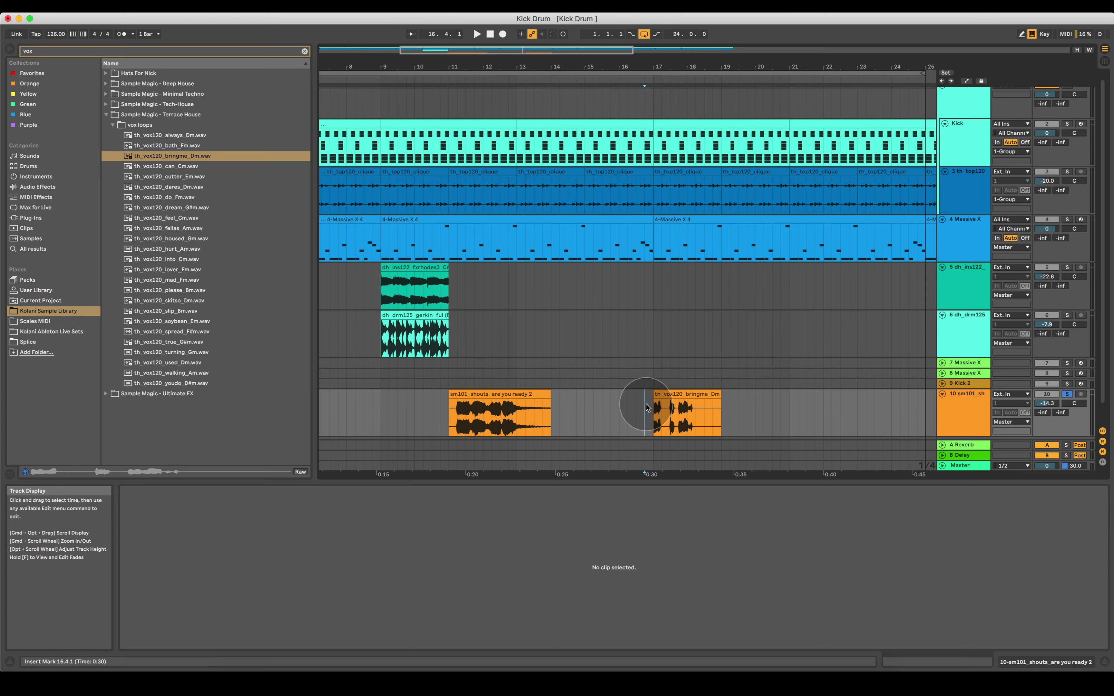
pyautogui.press('space')
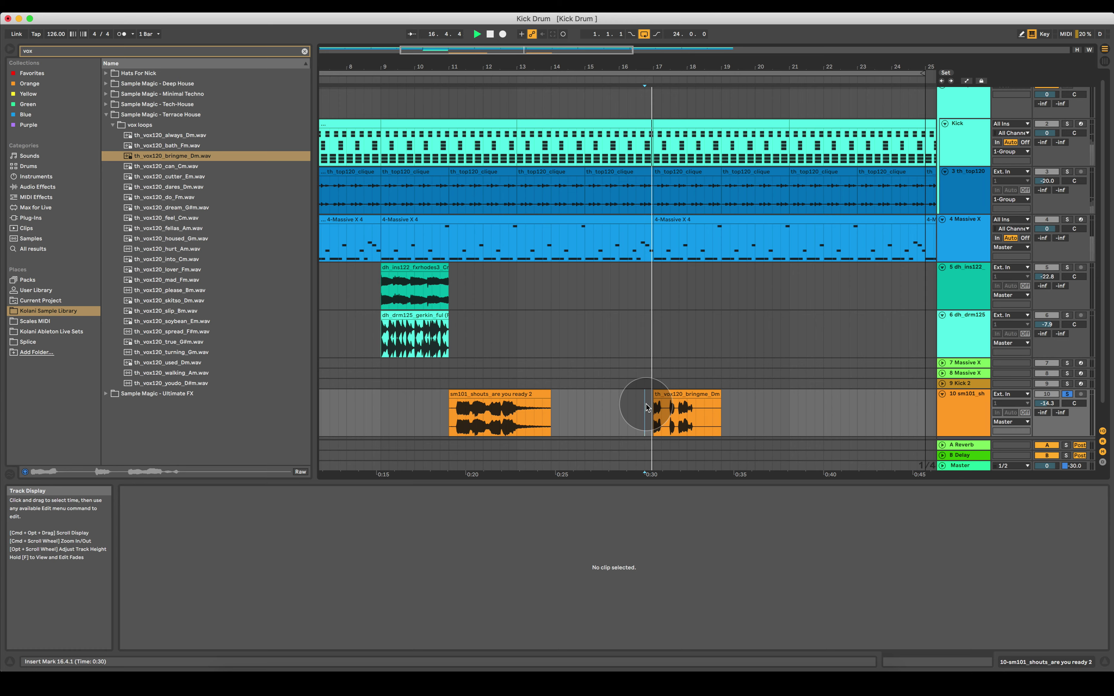
pyautogui.click(668, 397)
pyautogui.press('space')
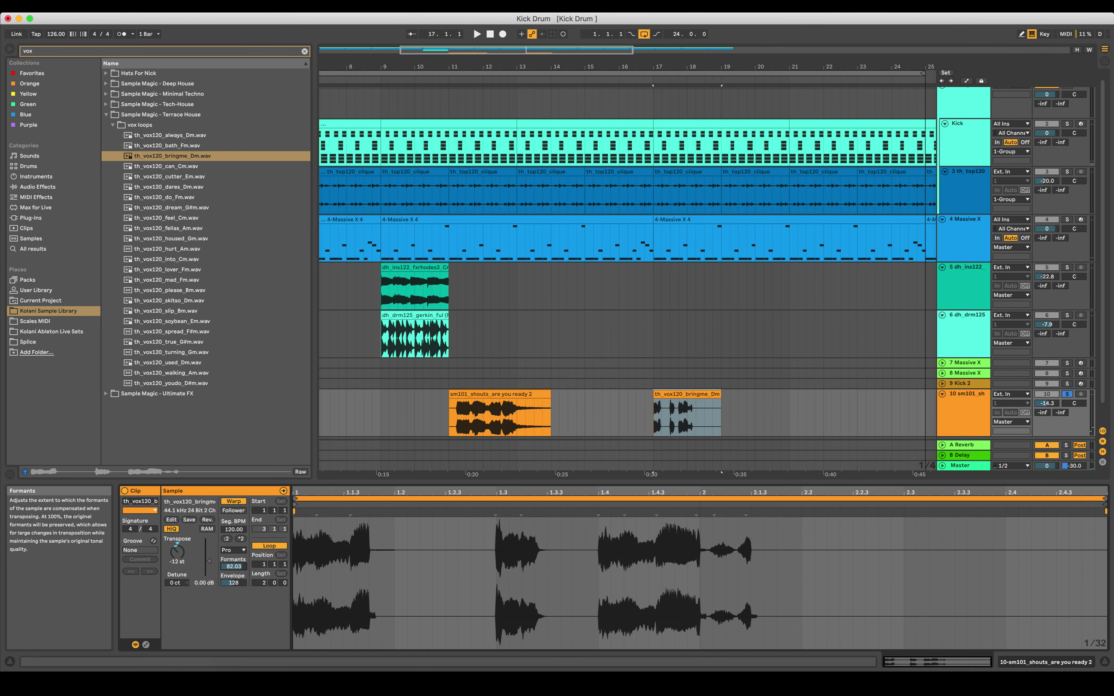
# Step: Set the th_vox120_bringme_Dm clip's Formants to 0.00 and play it from 16.4.1
pyautogui.moveTo(231, 568); pyautogui.dragTo(237, 611)
pyautogui.click(657, 424)
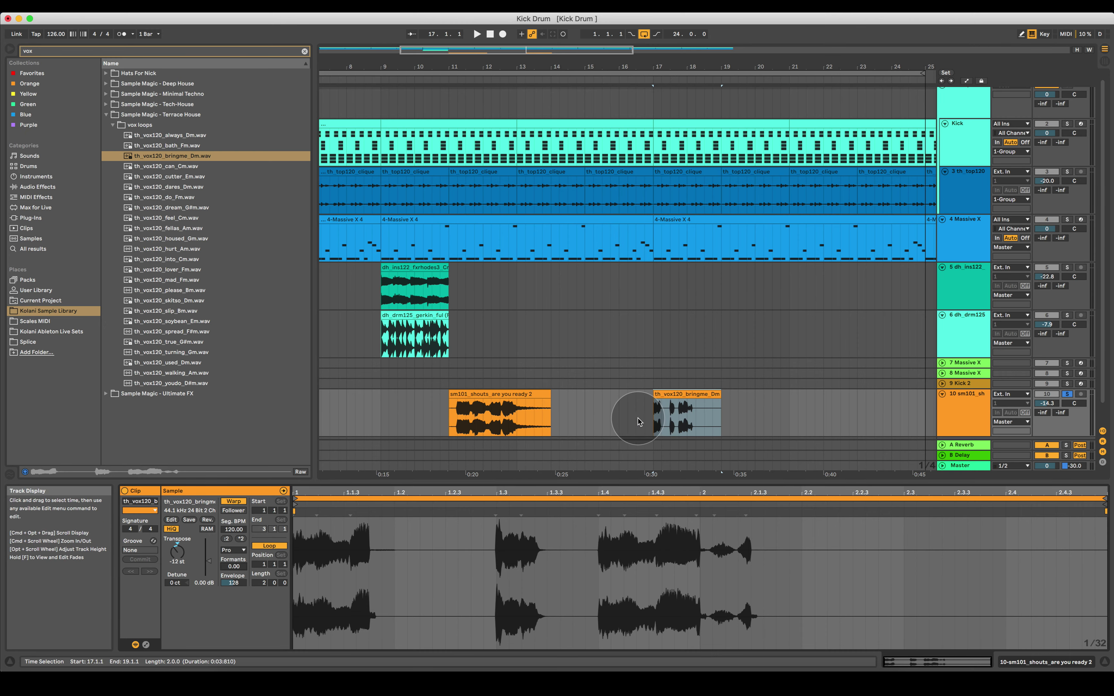
pyautogui.click(647, 423)
pyautogui.press('space')
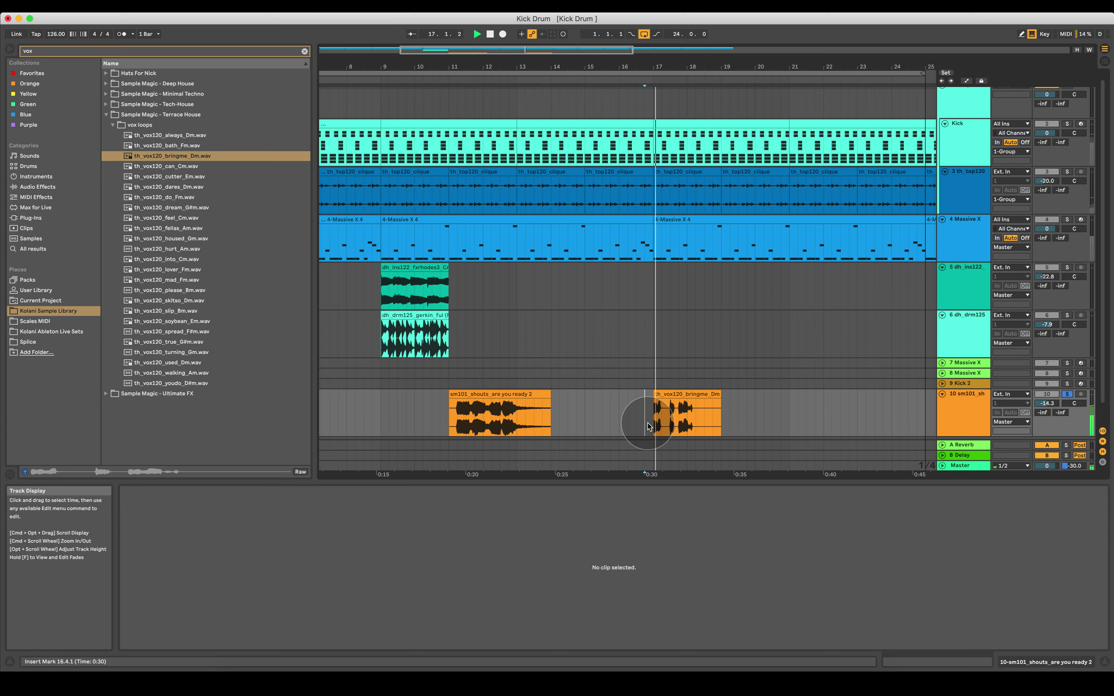
pyautogui.press('space')
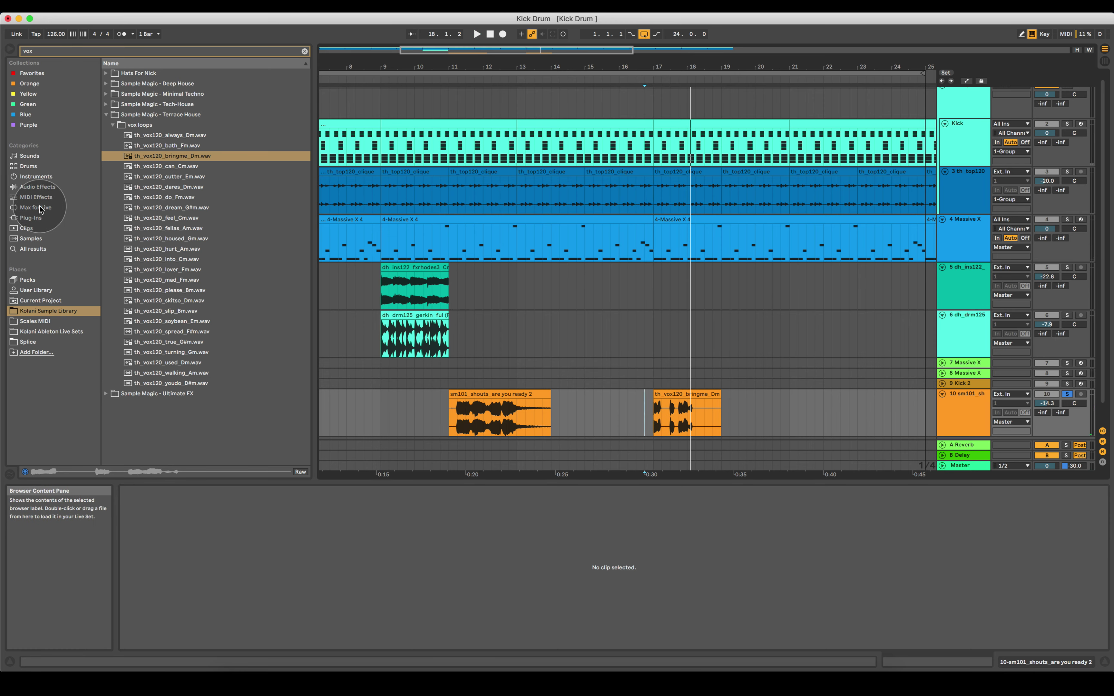
# Step: Clear the browser search and load the Sizzle preset from the Reverb audio effect's Special folder onto the vocal track
pyautogui.click(39, 185)
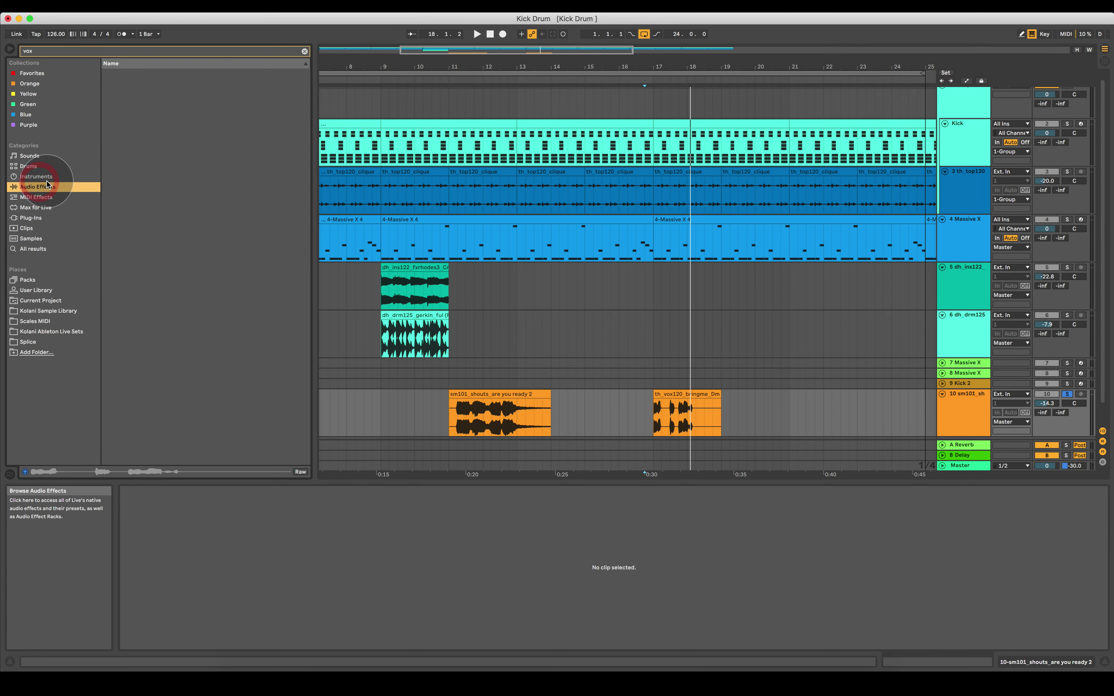
pyautogui.click(304, 51)
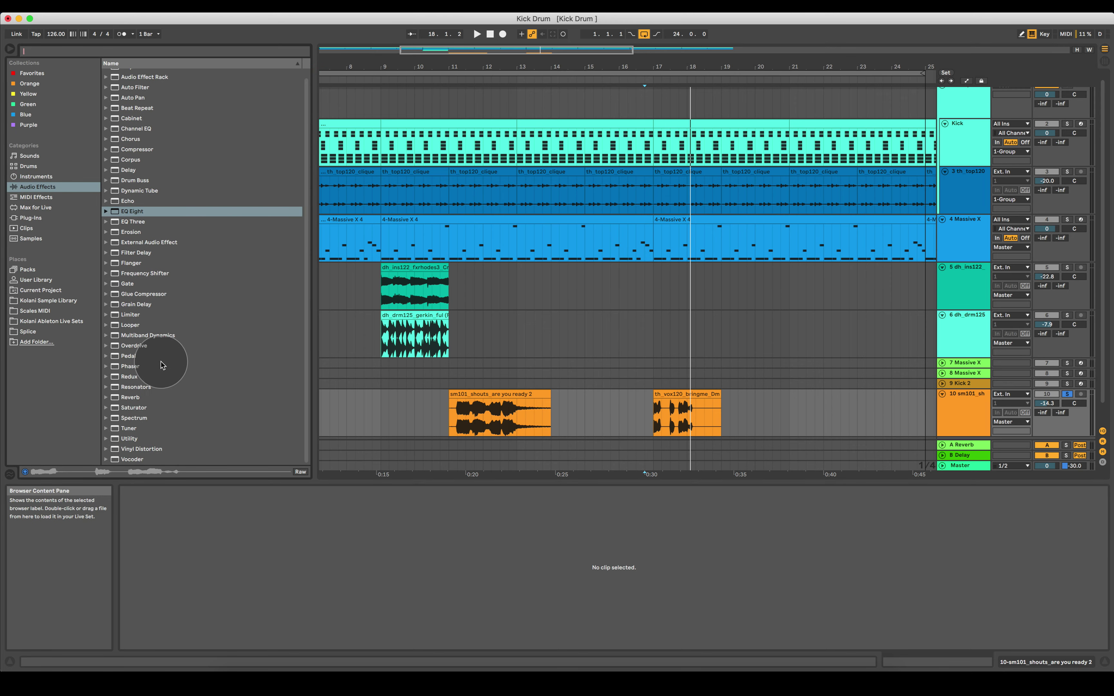
pyautogui.click(112, 398)
pyautogui.click(112, 435)
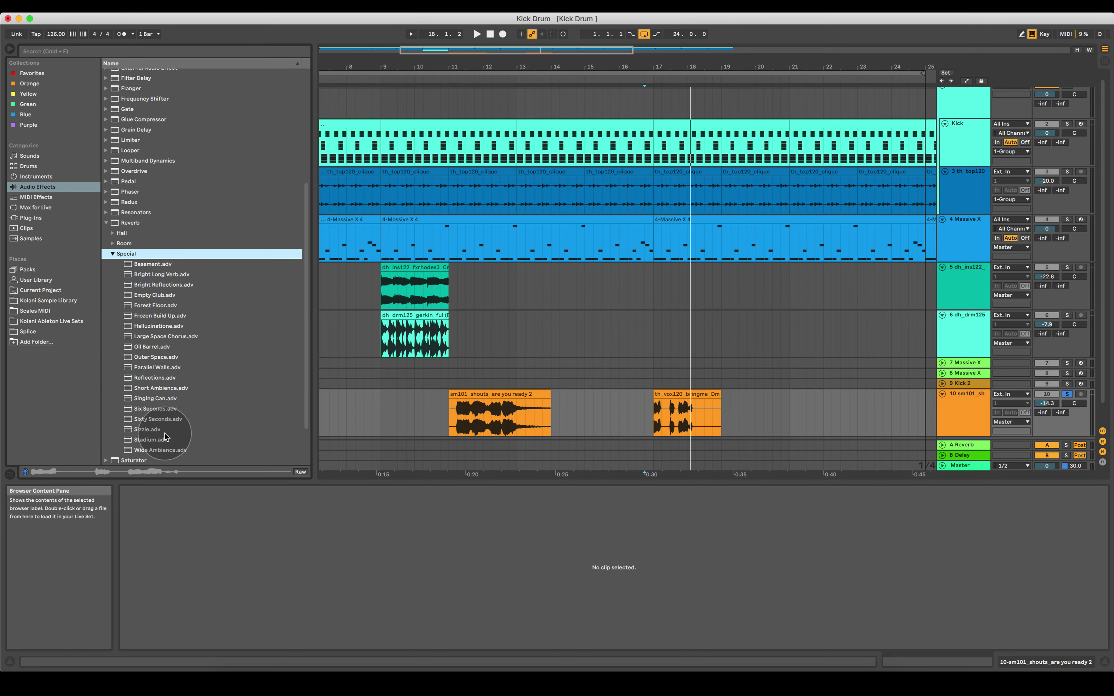
pyautogui.moveTo(258, 429); pyautogui.dragTo(622, 403)
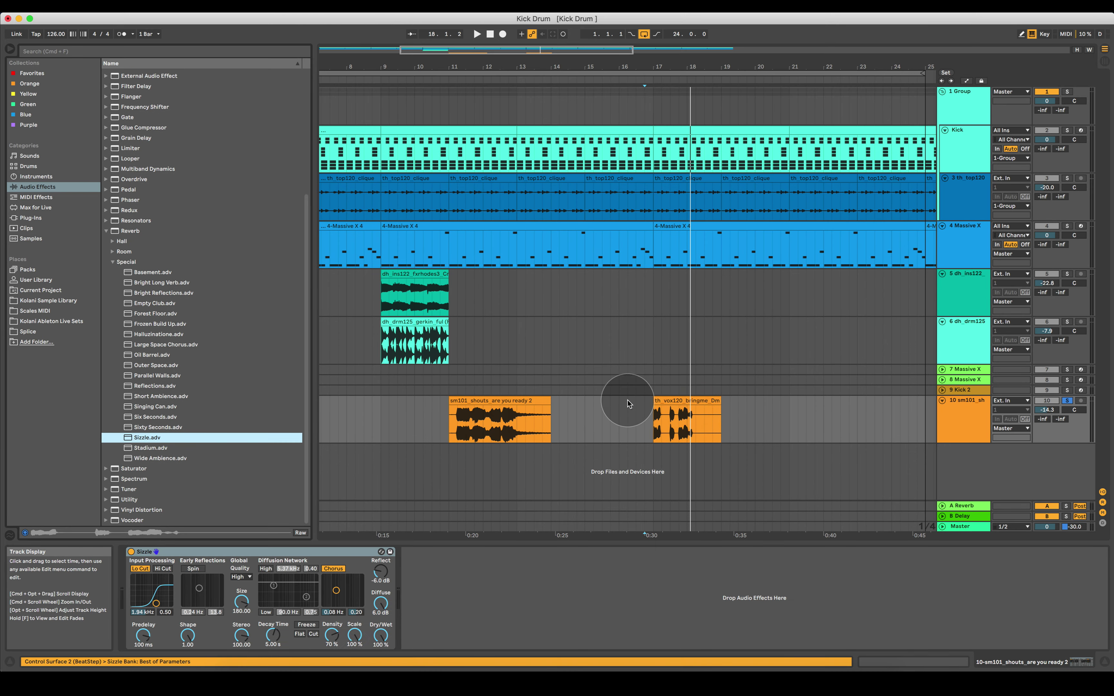
# Step: Set the Sizzle reverb's Dry/Wet to 44 % and play the vocal with it
pyautogui.moveTo(378, 627); pyautogui.dragTo(407, 612)
pyautogui.press('space')
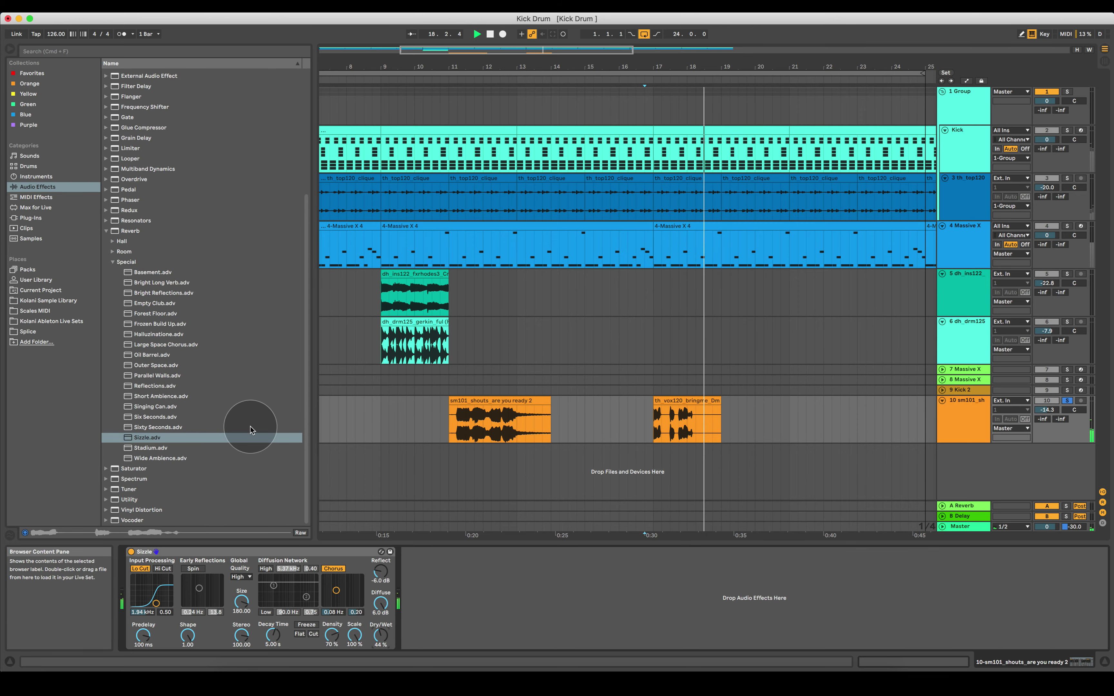
pyautogui.press('space')
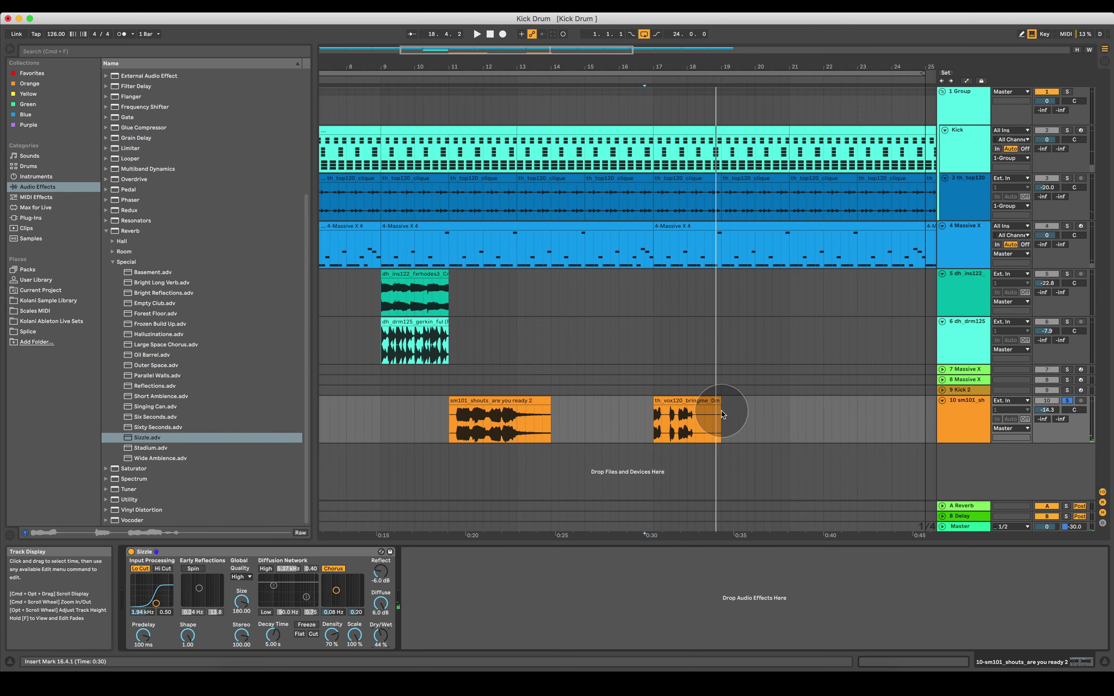
# Step: Try Envelope values of 46, 128 and 192 on the th_vox120_bringme_Dm clip
pyautogui.doubleClick(681, 406)
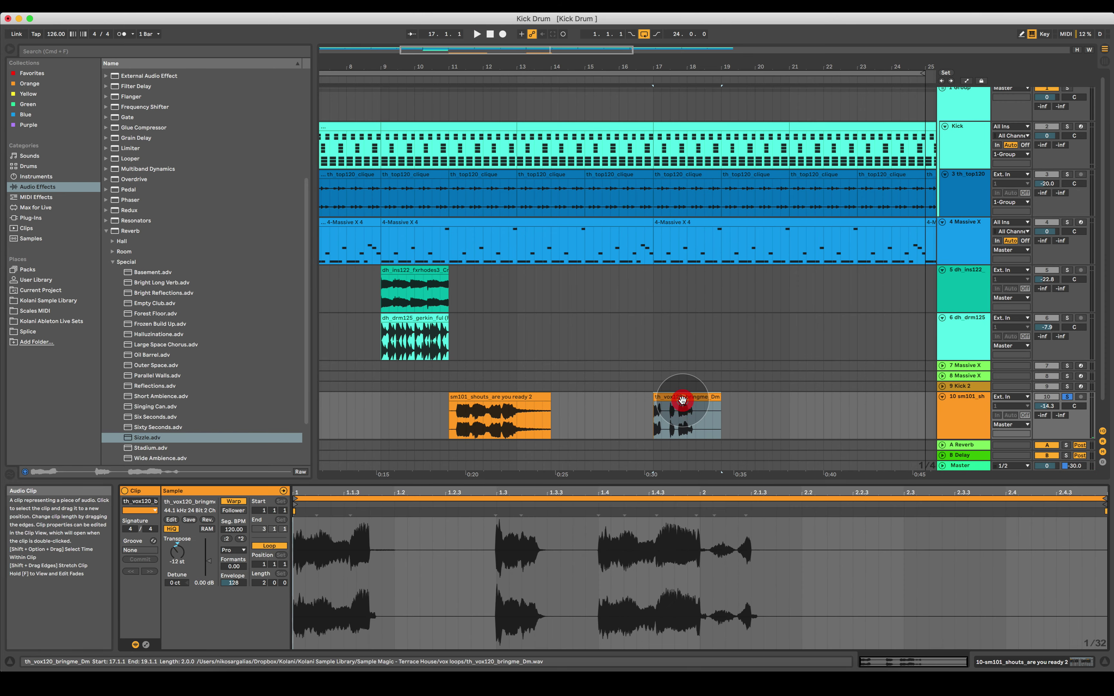
pyautogui.click(234, 583)
pyautogui.write('46')
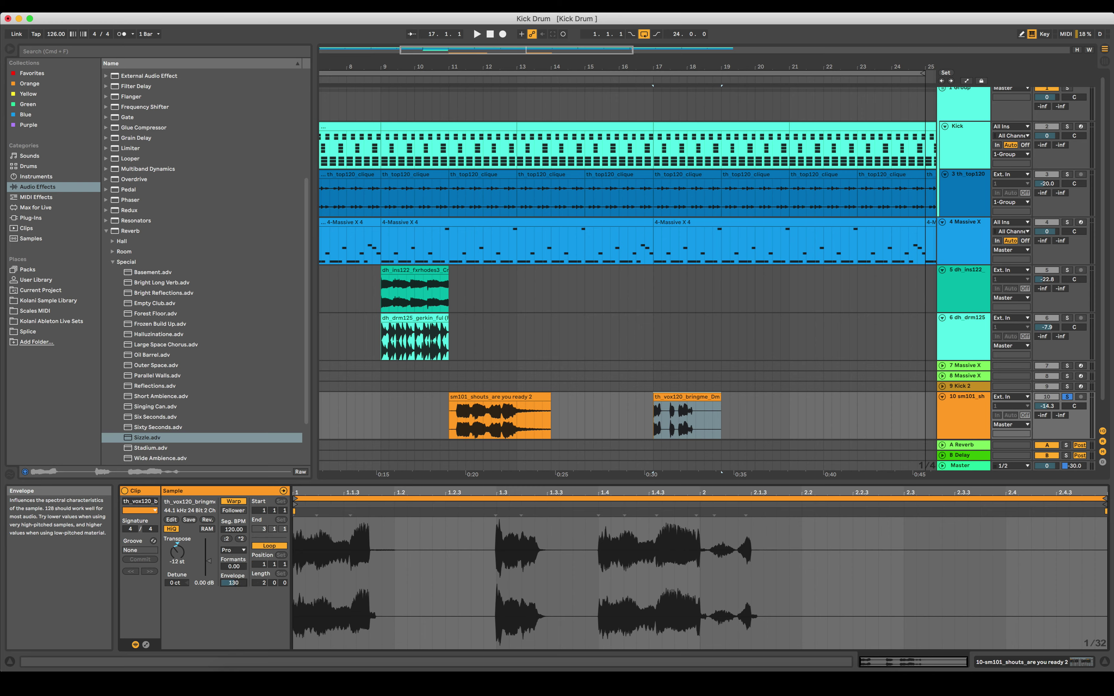
pyautogui.click(235, 584)
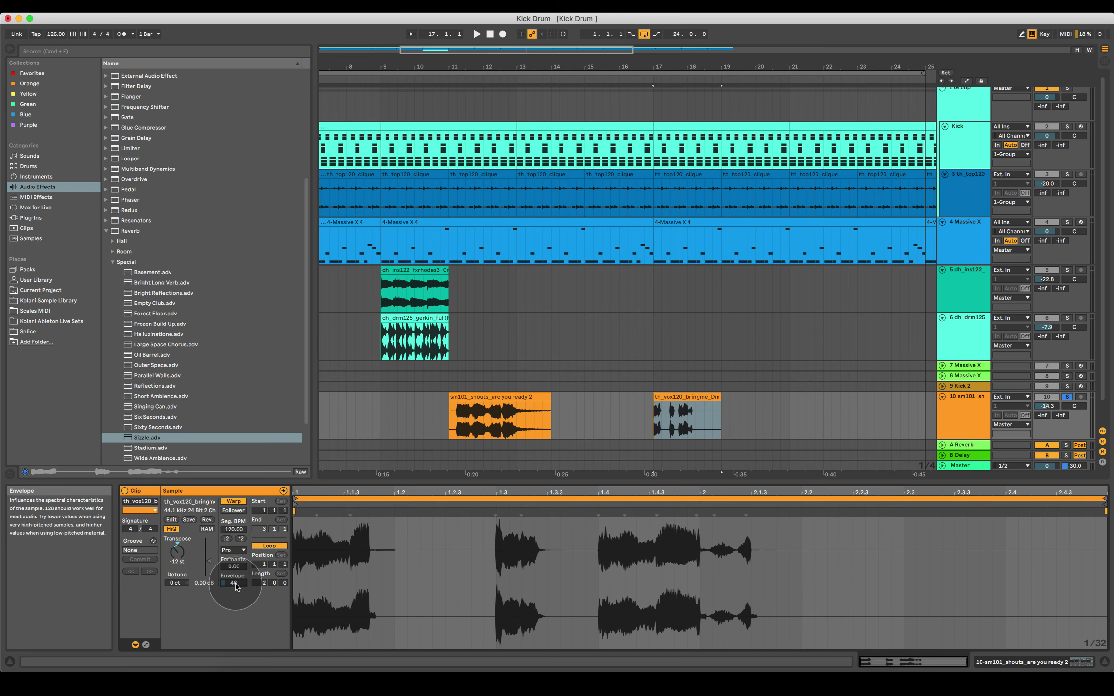
pyautogui.click(238, 584)
pyautogui.write('128')
pyautogui.click(237, 584)
pyautogui.write('192')
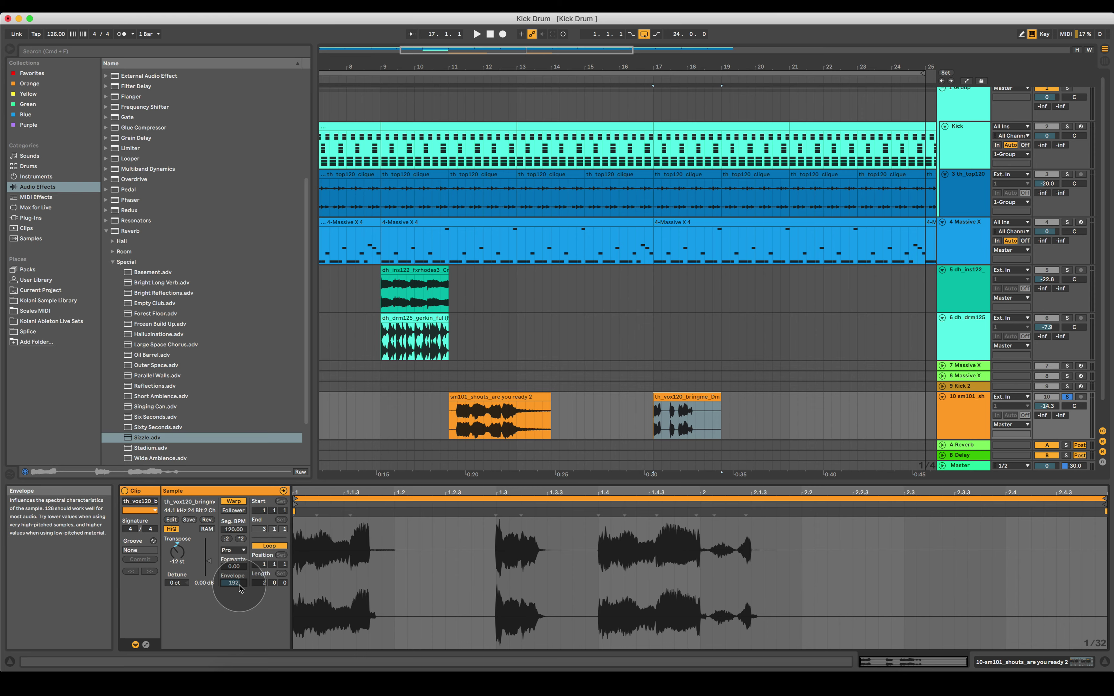
# Step: Raise the vocal clip's Envelope to 236, lower it well below 128, and settle on 137
pyautogui.click(238, 584)
pyautogui.write('236')
pyautogui.moveTo(238, 585); pyautogui.dragTo(236, 613)
pyautogui.click(235, 584)
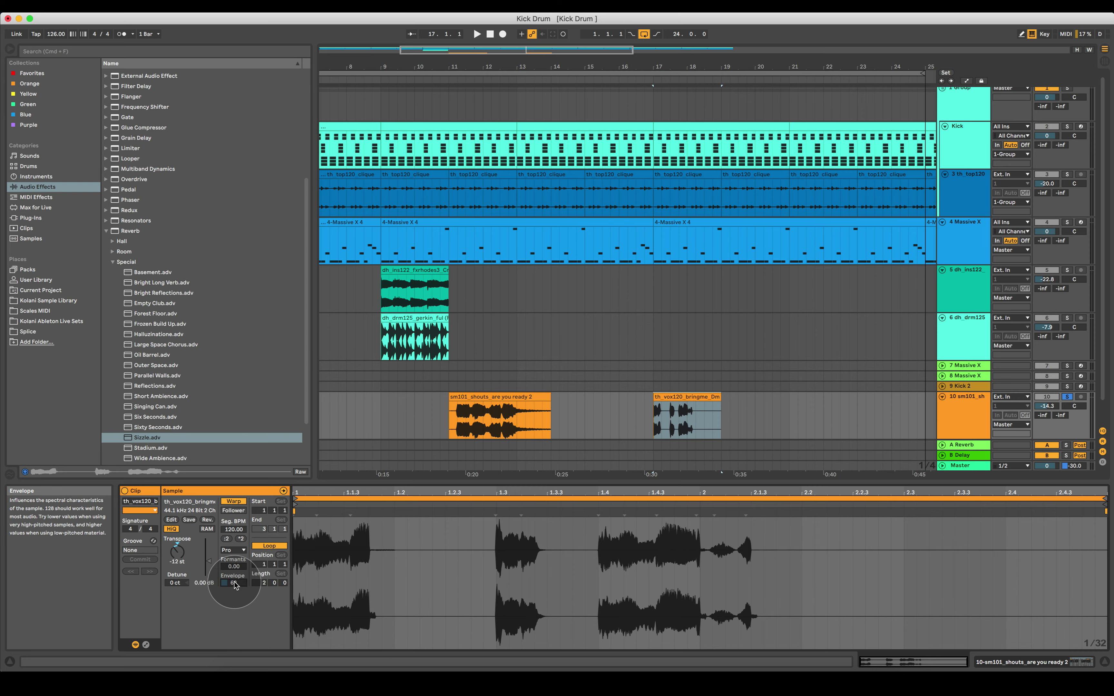
pyautogui.write('137')
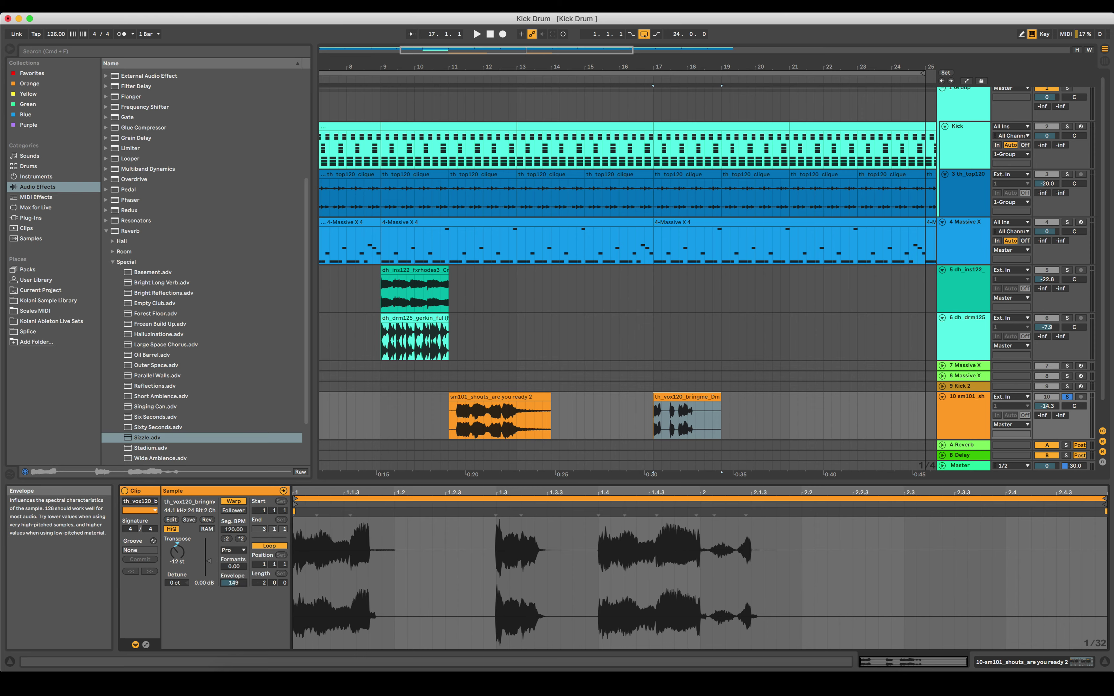
pyautogui.click(232, 584)
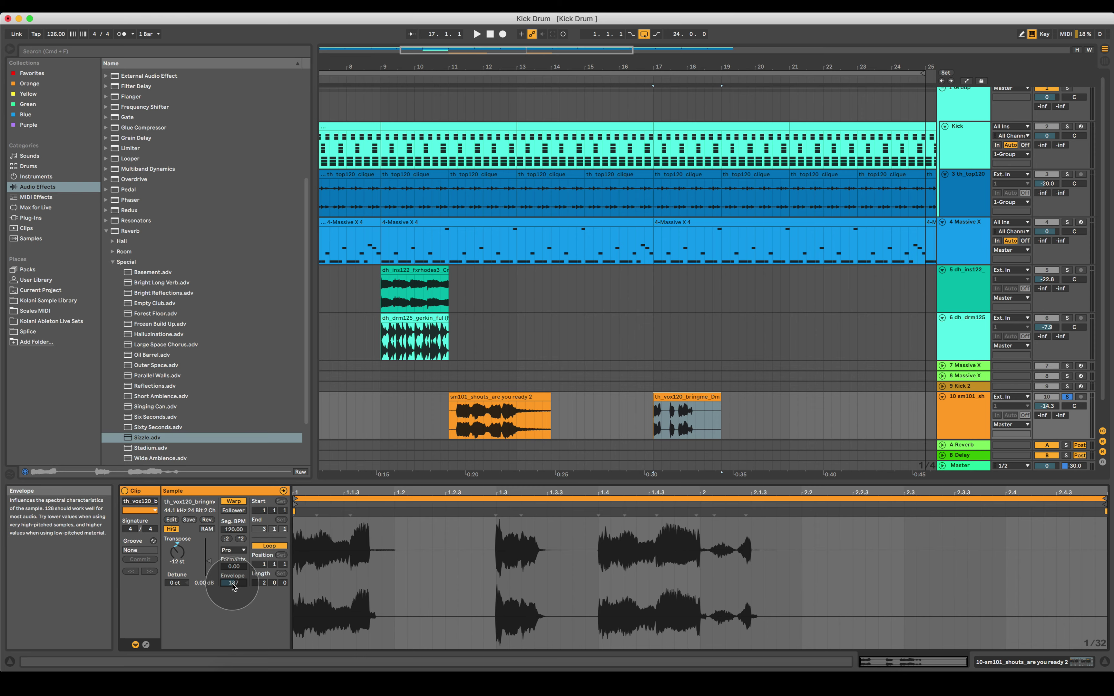
# Step: Switch the vocal clip's warp mode to Complex and on to Re-Pitch
pyautogui.click(230, 550)
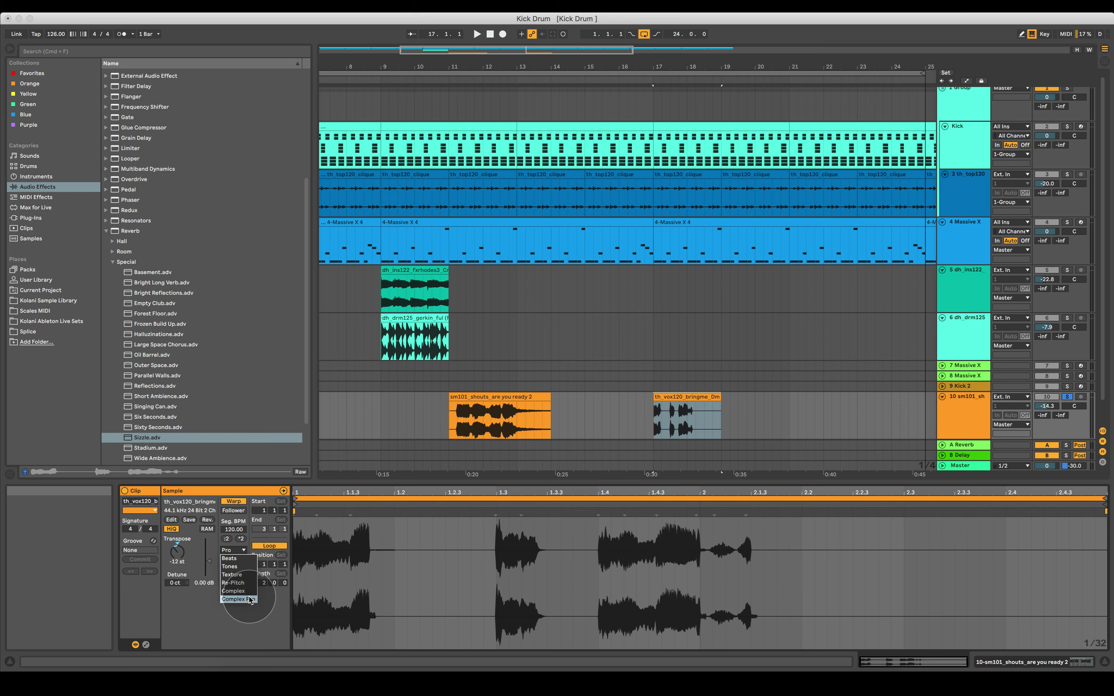
pyautogui.click(243, 592)
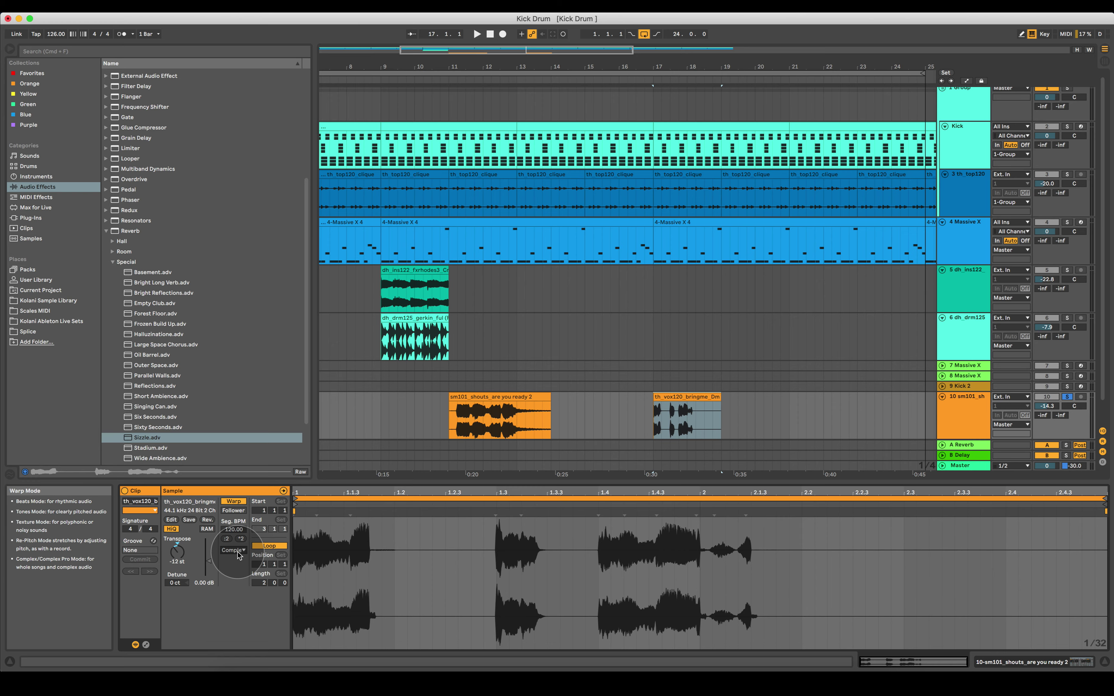
pyautogui.click(239, 554)
pyautogui.click(249, 586)
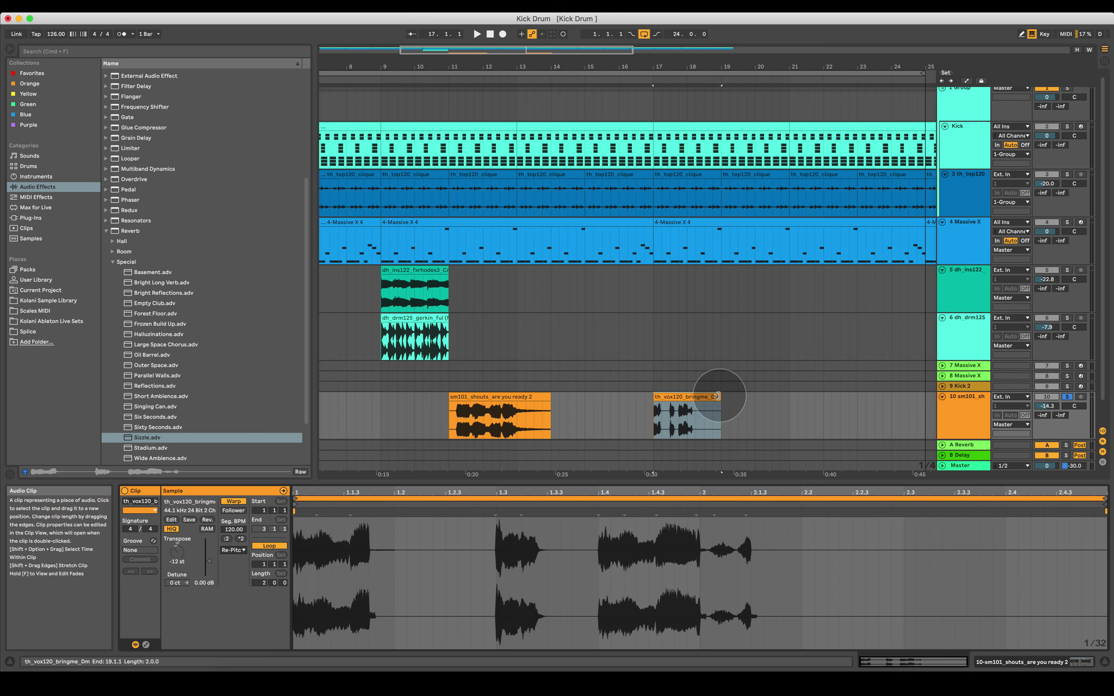
# Step: Compare the Re-Pitch vocal's playback from 17.1.1 with the clip stretched to 21.1.1 and shortened back to 19.1.1
pyautogui.moveTo(720, 398); pyautogui.dragTo(789, 397)
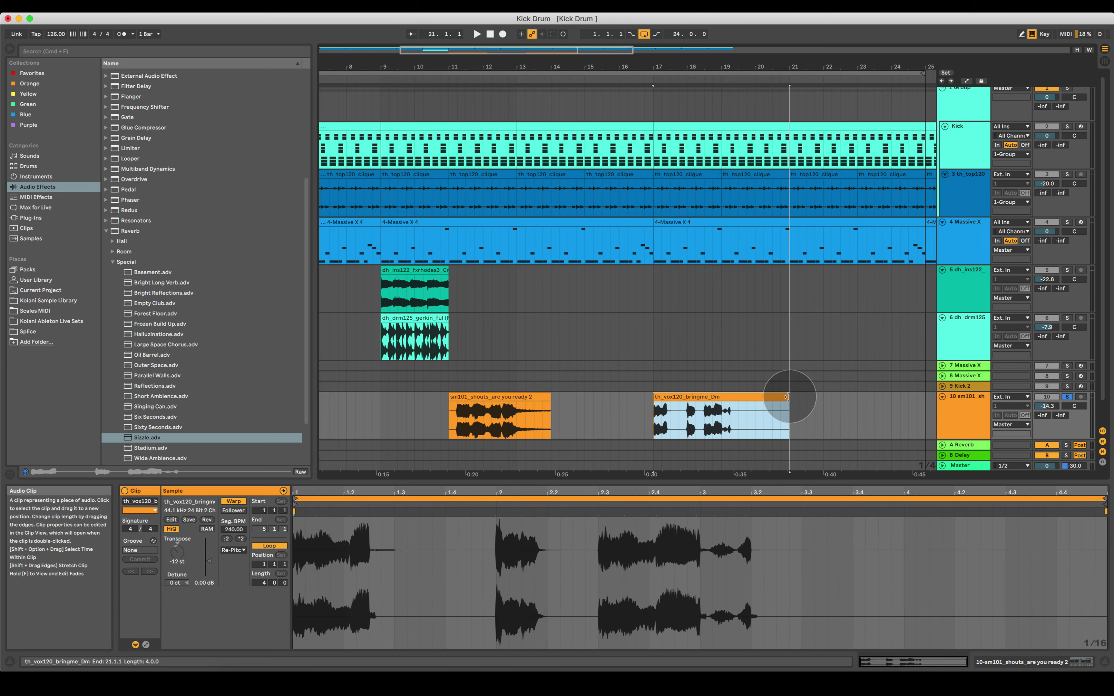
pyautogui.click(650, 418)
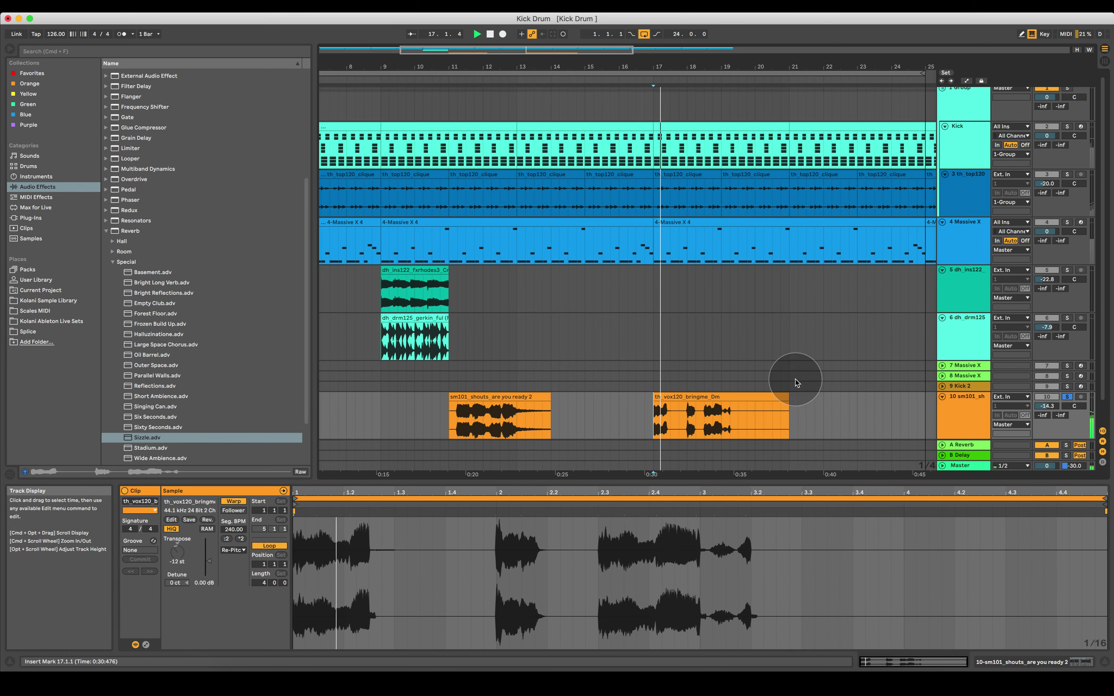
pyautogui.moveTo(787, 398); pyautogui.dragTo(693, 440)
pyautogui.press('space')
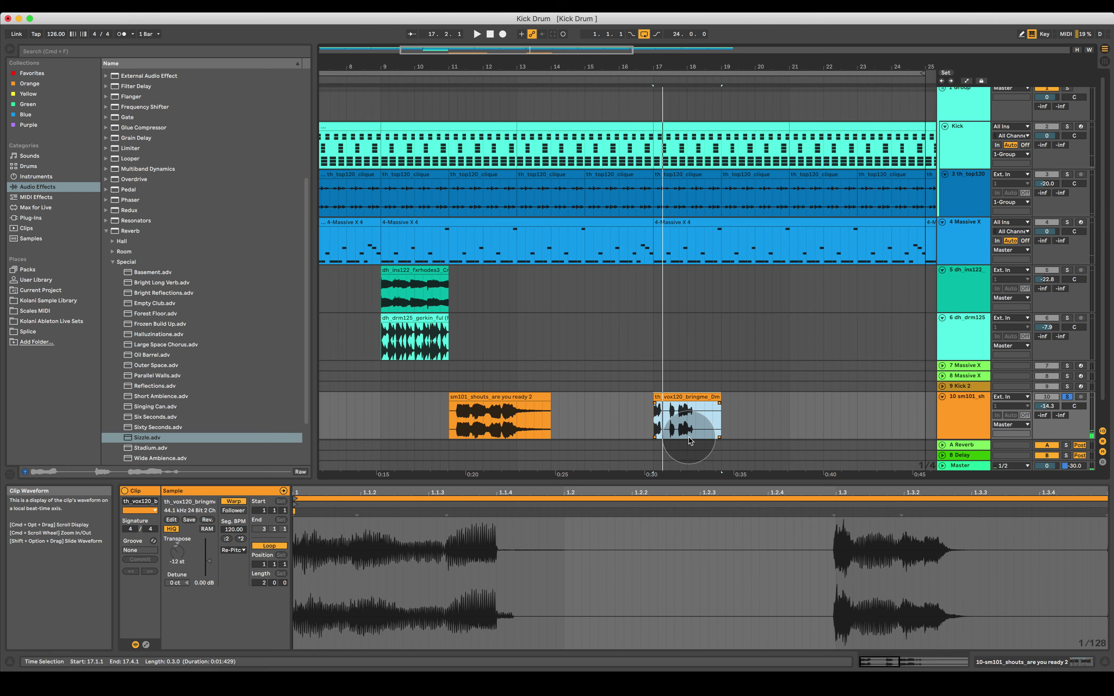
# Step: Switch the th_vox120_bringme_Dm vocal clip's warp mode to Texture
pyautogui.click(233, 550)
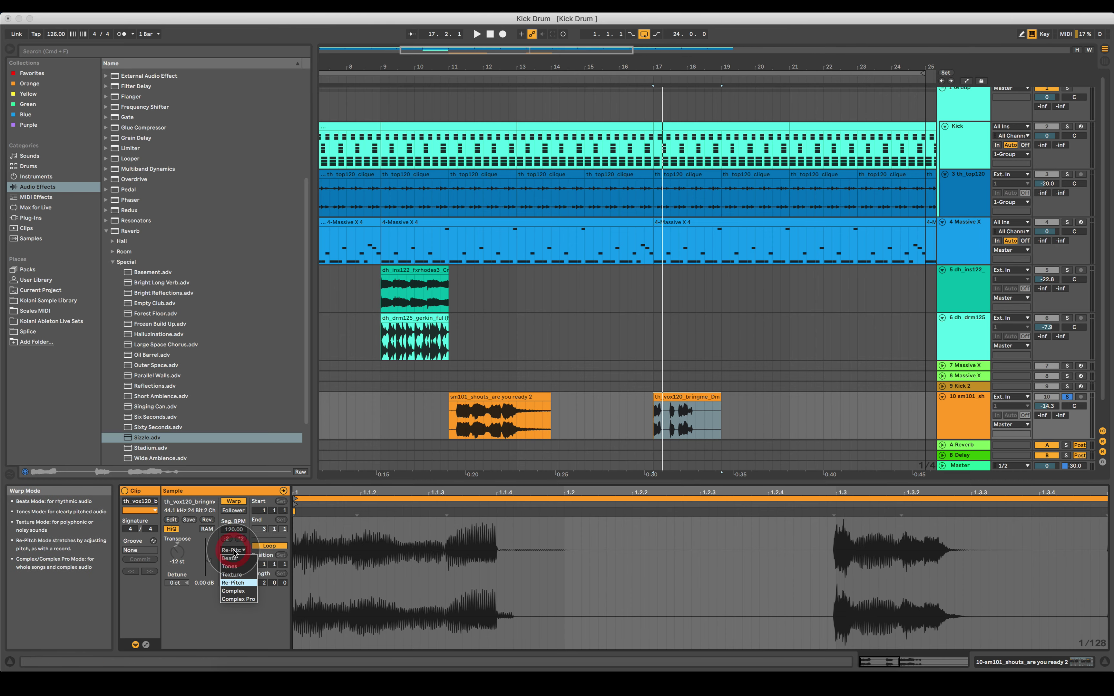
pyautogui.click(231, 575)
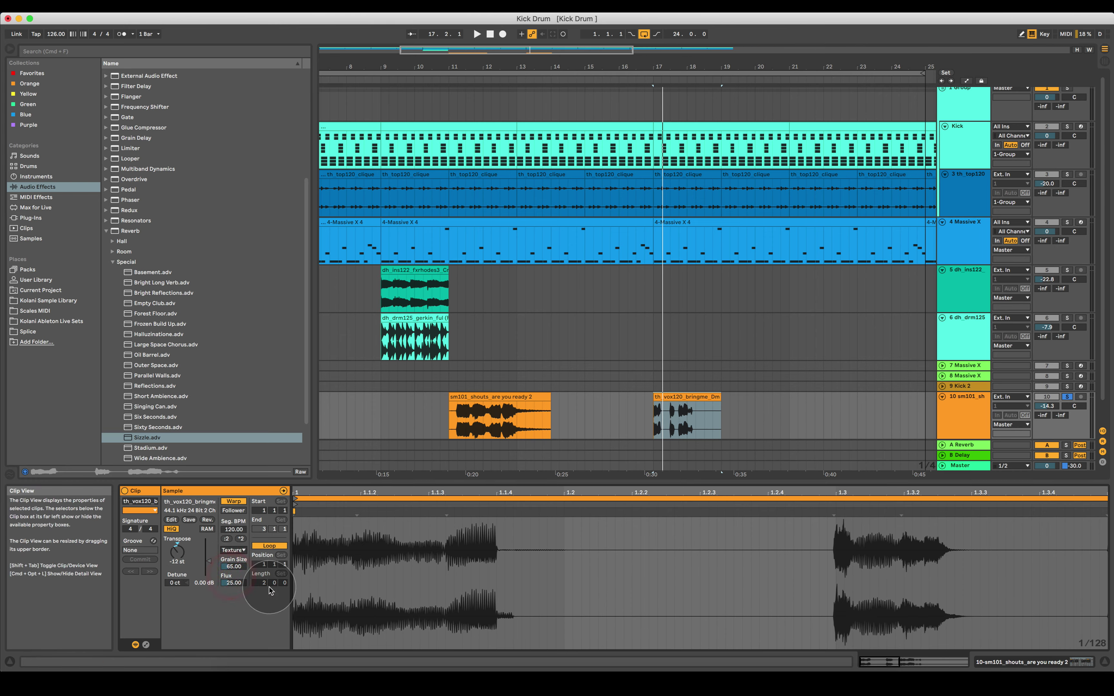
pyautogui.click(240, 551)
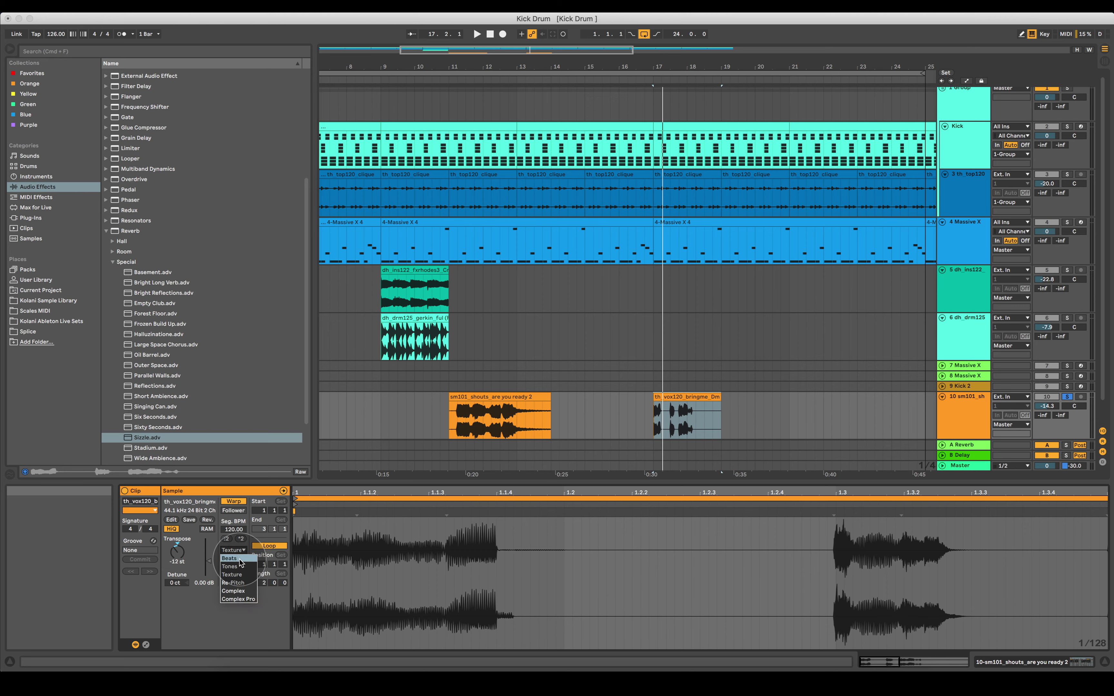
pyautogui.click(240, 576)
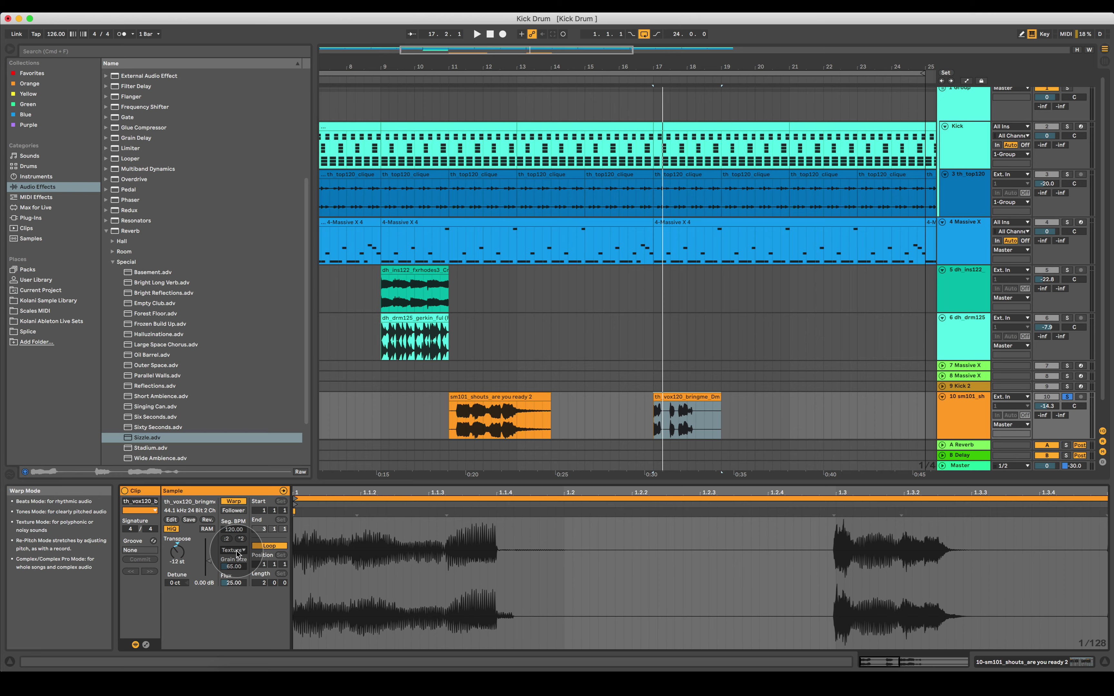
# Step: Set the warp mode of the dh_drm125_gerkin_ful drum clip to Beats
pyautogui.click(415, 327)
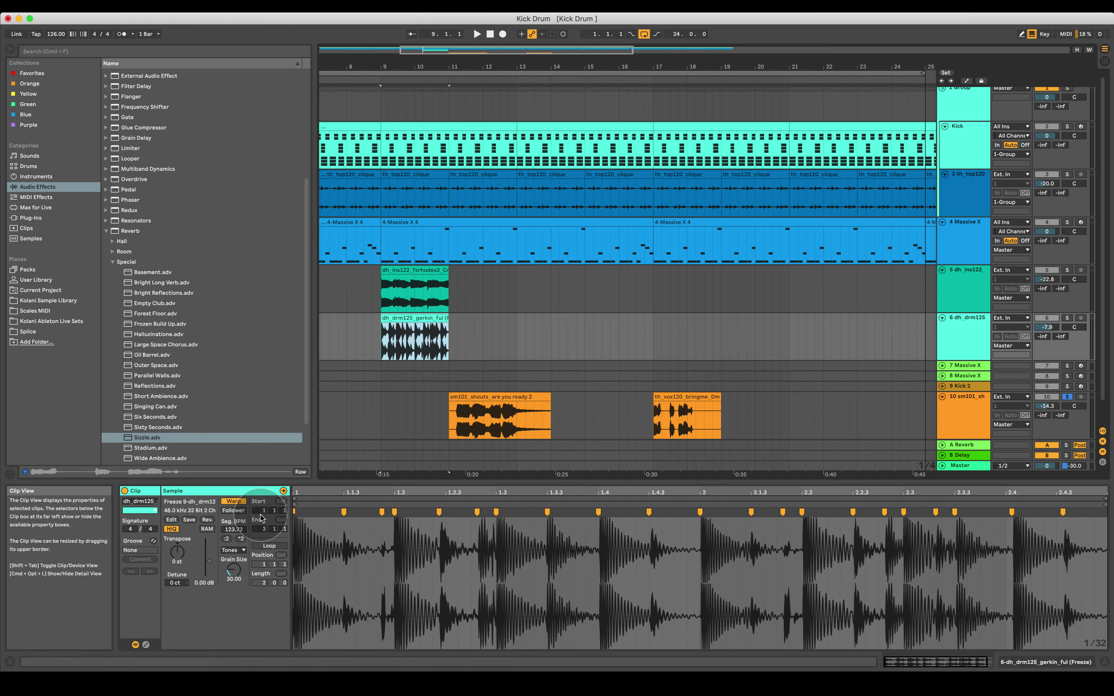
pyautogui.click(233, 551)
pyautogui.click(231, 558)
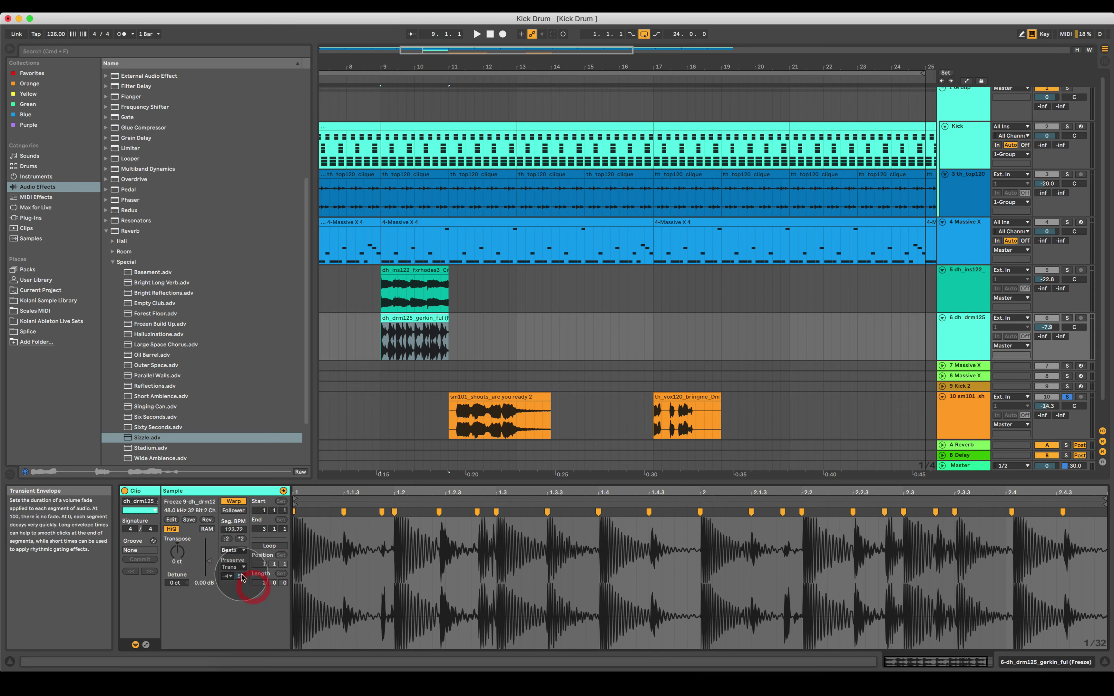
# Step: Lower the drum clip's Transient Envelope to 49 and on to 42, with Preserve kept on transients
pyautogui.moveTo(242, 579); pyautogui.dragTo(242, 584)
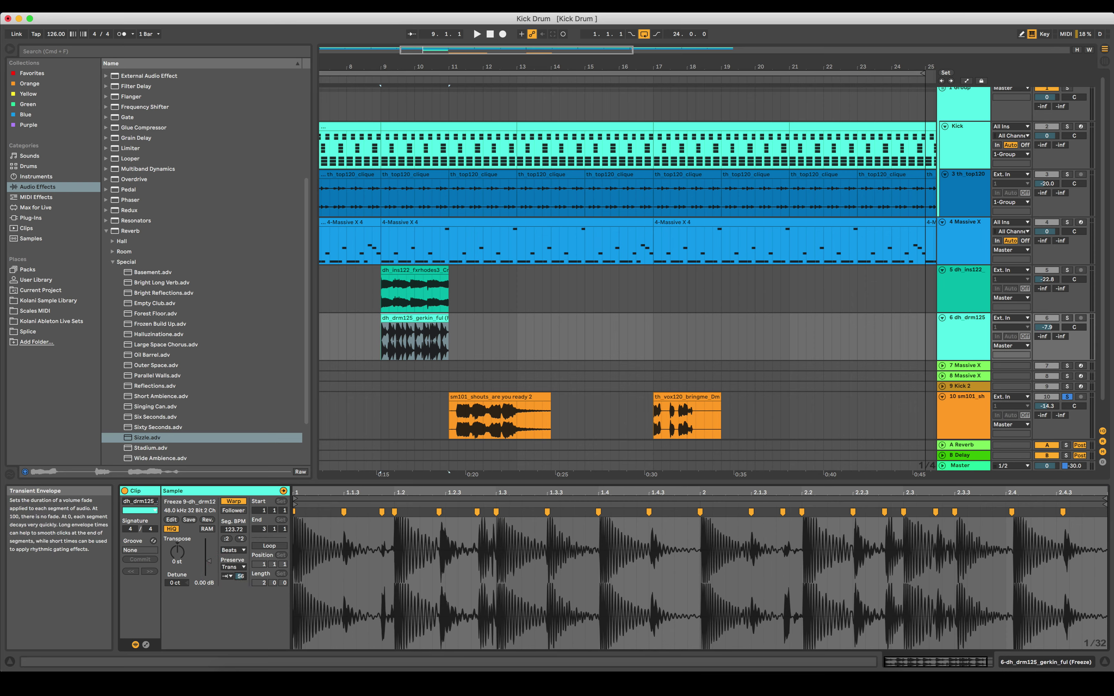
pyautogui.moveTo(242, 576); pyautogui.dragTo(241, 581)
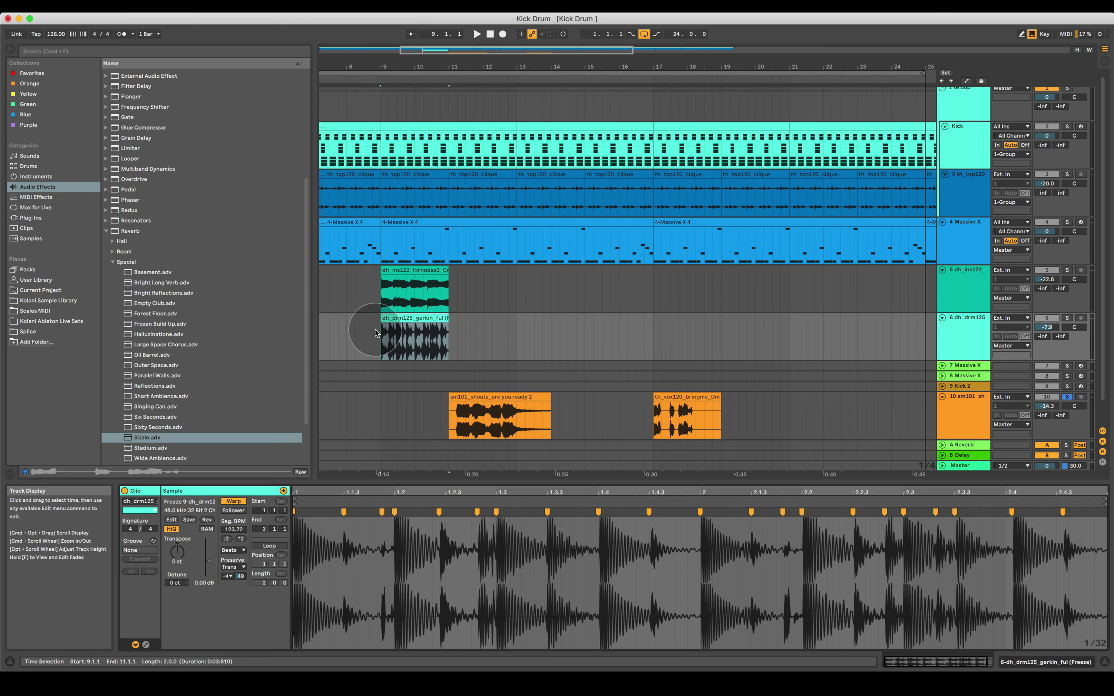
pyautogui.click(391, 332)
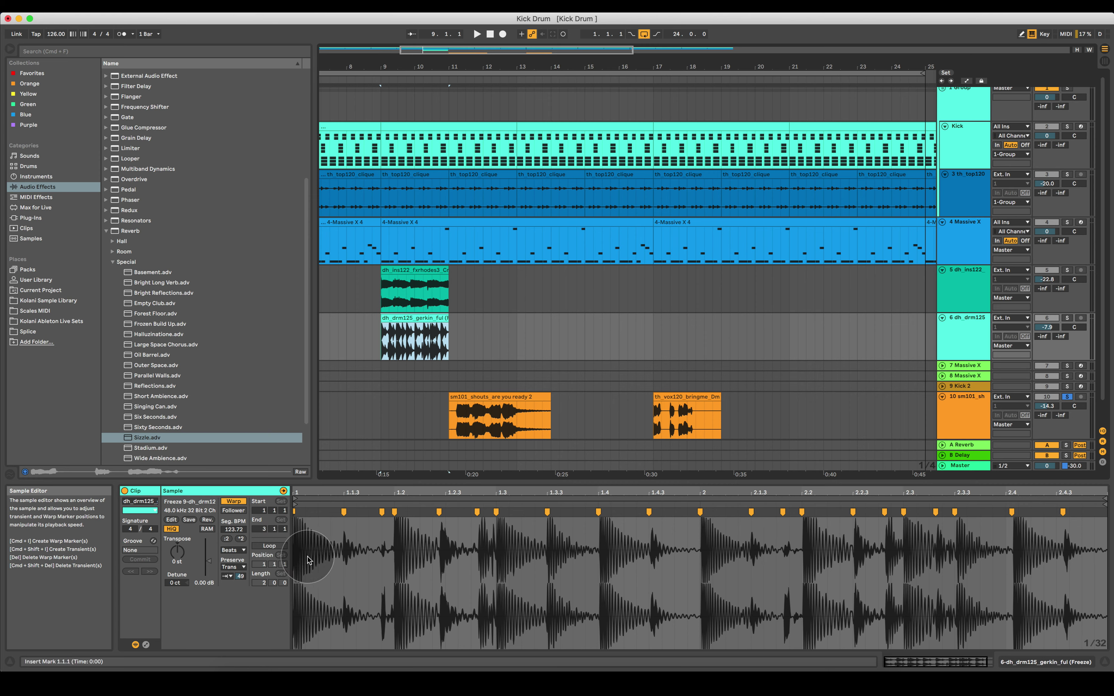
pyautogui.moveTo(239, 578); pyautogui.dragTo(240, 580)
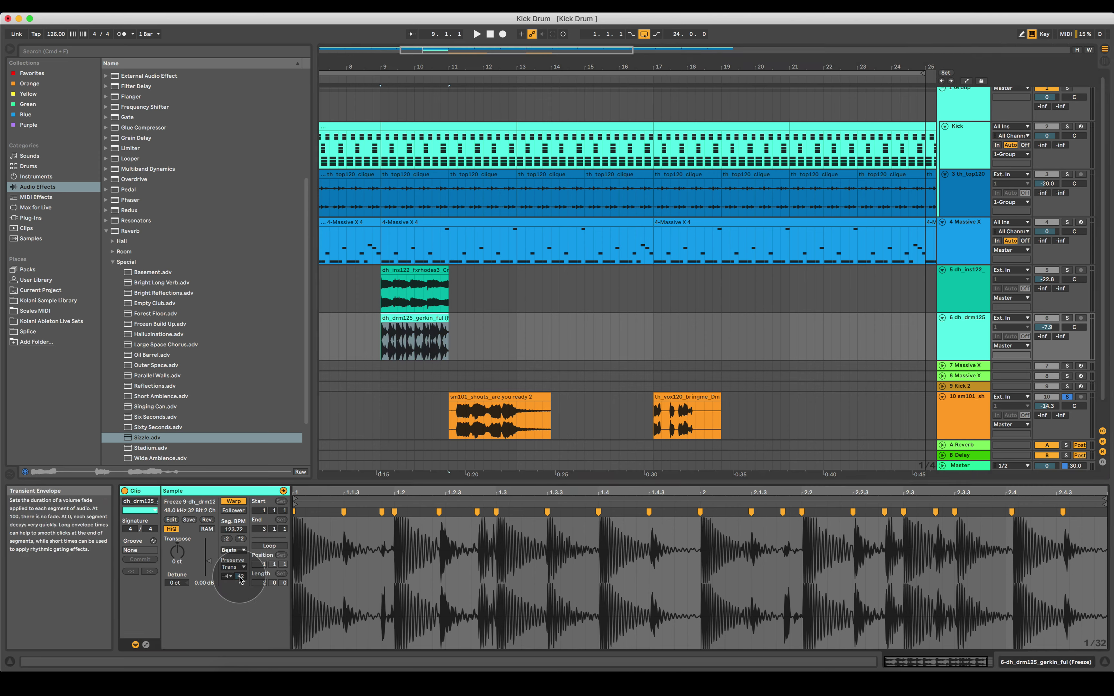
# Step: Stretch the drum clip's end to 11.1.3 in the arrangement and shorten it back to 11.1.1
pyautogui.click(462, 351)
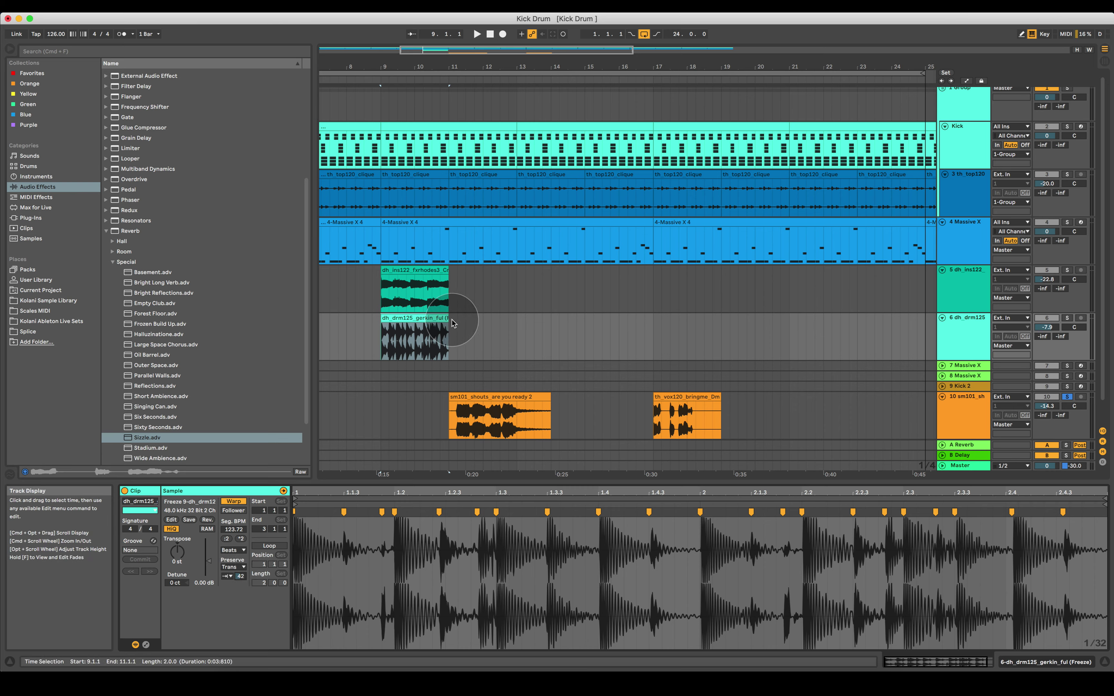
pyautogui.moveTo(446, 318); pyautogui.dragTo(449, 318)
pyautogui.moveTo(438, 67); pyautogui.dragTo(465, 129)
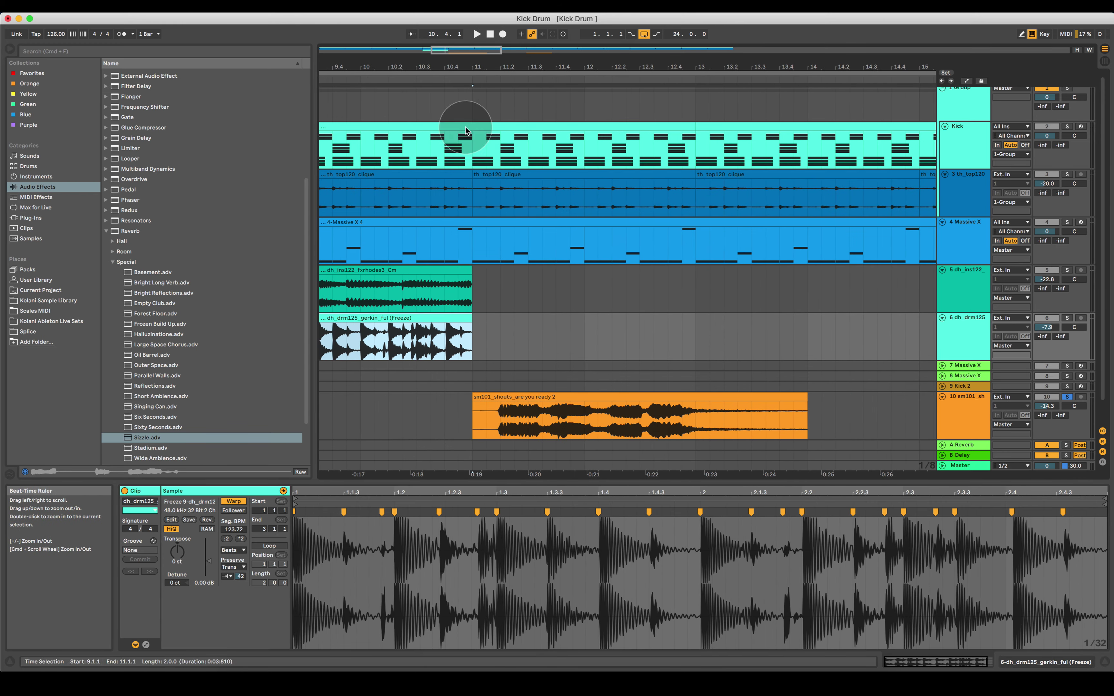
pyautogui.moveTo(400, 67); pyautogui.dragTo(525, 70)
pyautogui.click(404, 346)
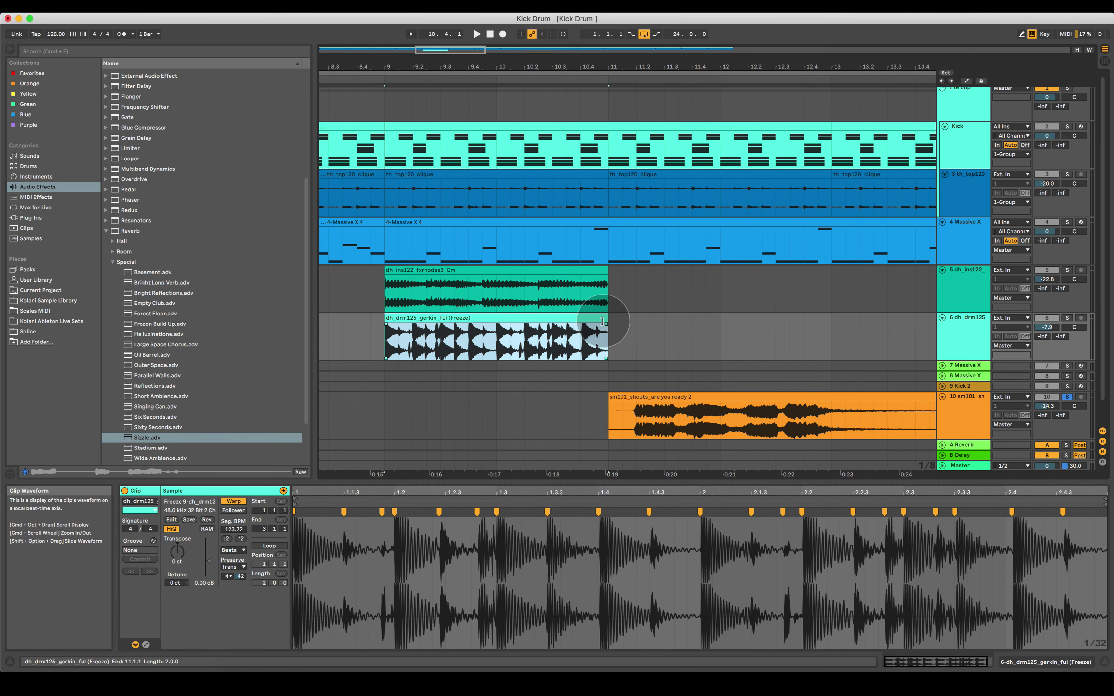
pyautogui.moveTo(609, 323); pyautogui.dragTo(622, 326)
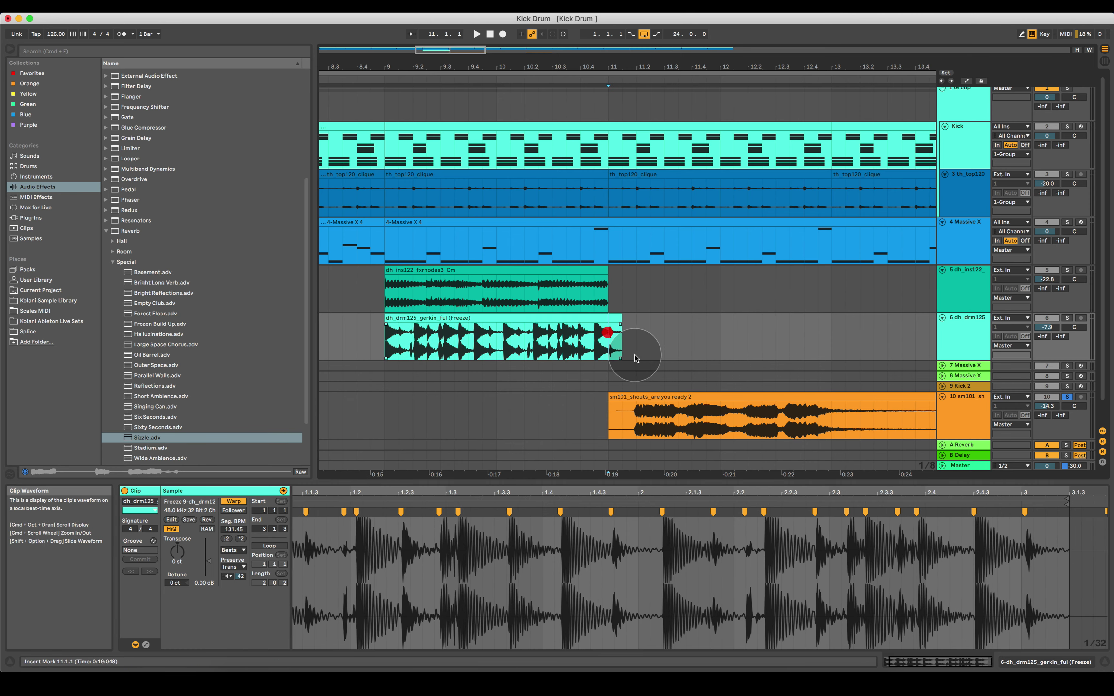
pyautogui.click(607, 359)
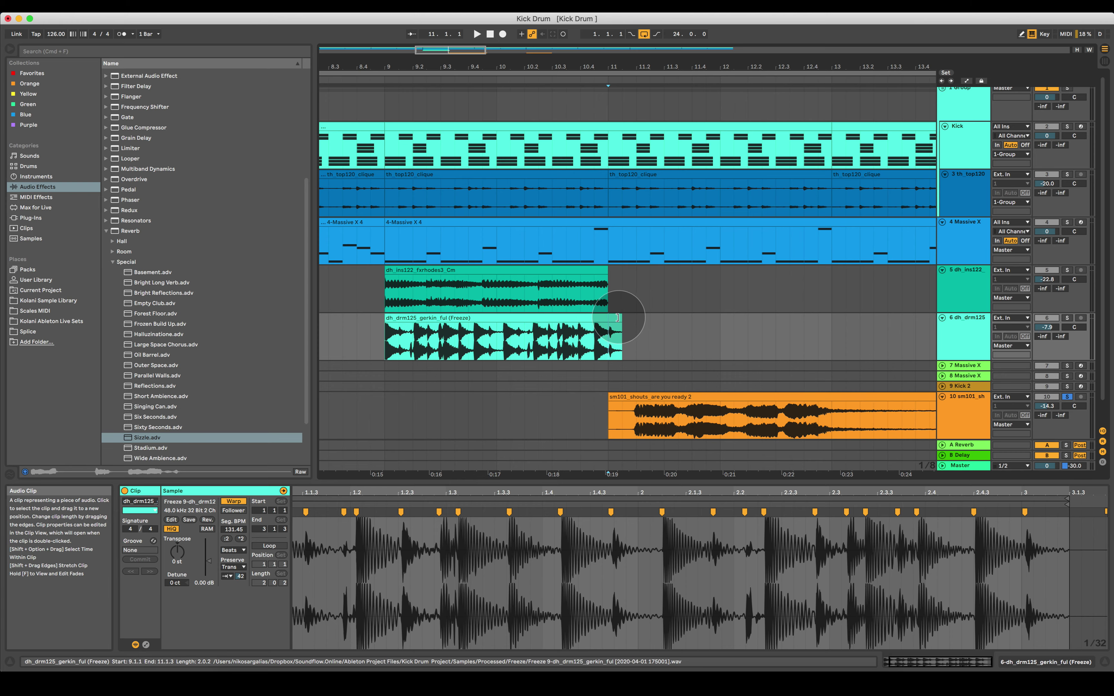
pyautogui.moveTo(618, 321); pyautogui.dragTo(602, 320)
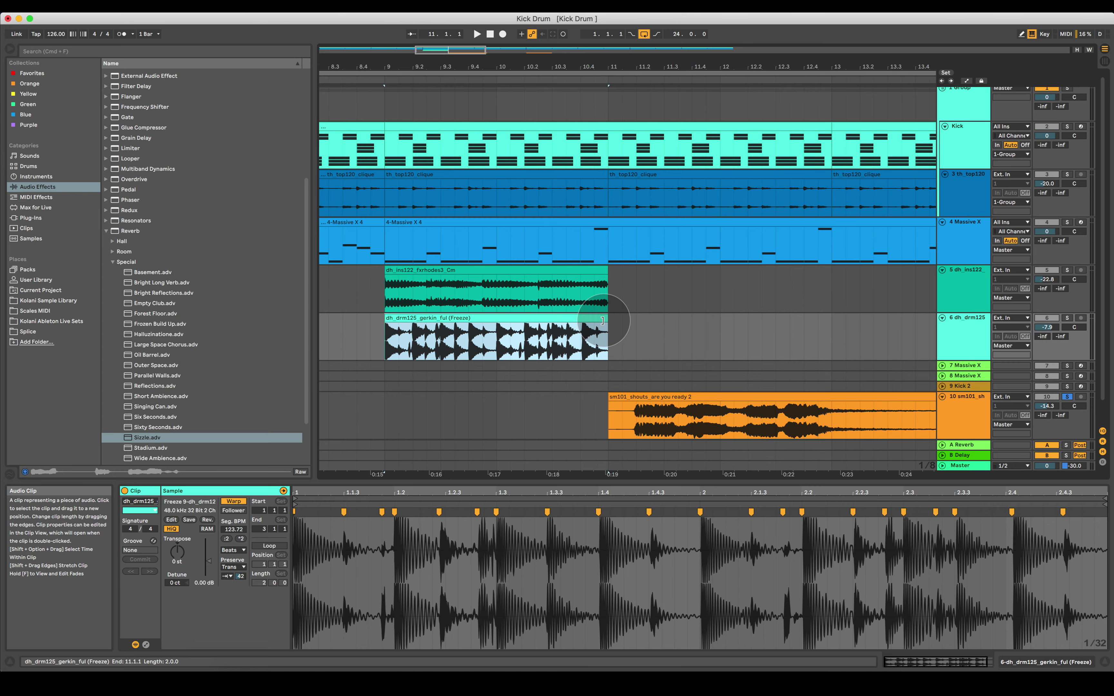
# Step: Keep the sm101_shouts_are you ready 2 clip in Complex Pro warp mode and set its transpose to 1 st
pyautogui.click(827, 397)
pyautogui.click(239, 549)
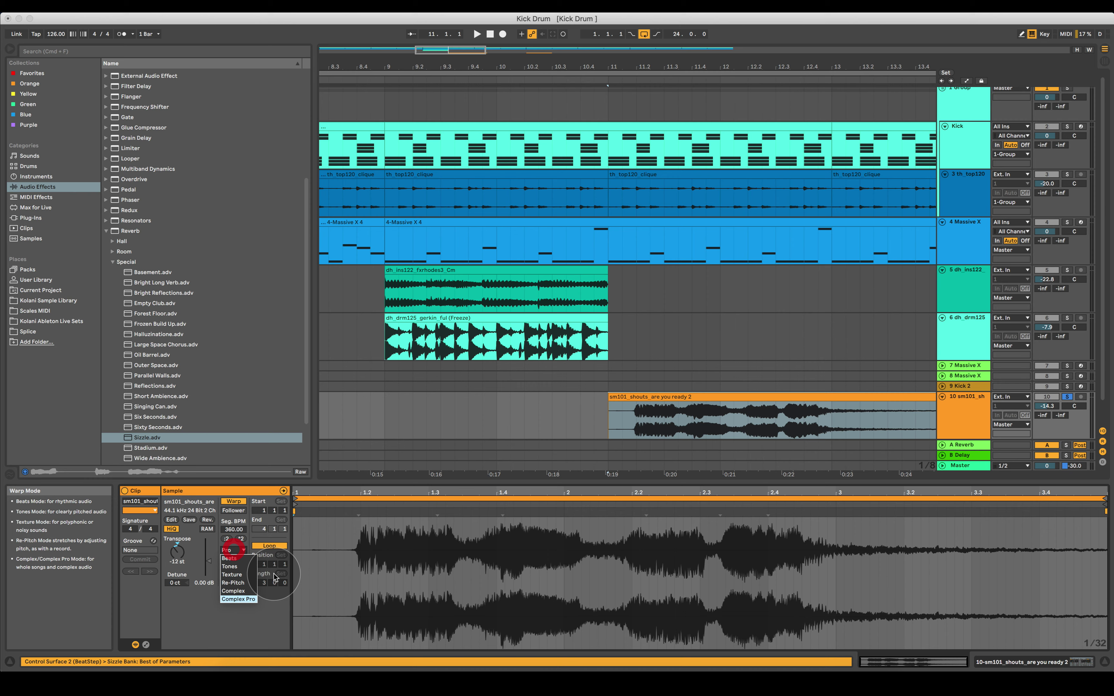
pyautogui.click(236, 592)
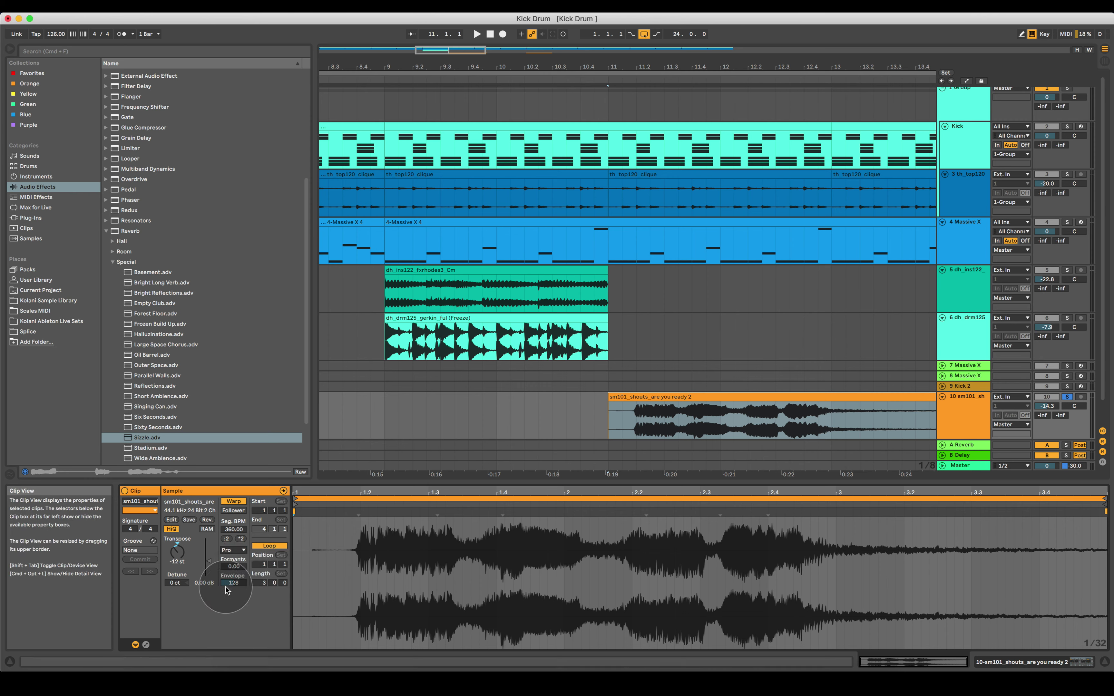
pyautogui.moveTo(233, 566)
pyautogui.mouseDown()
pyautogui.moveTo(233, 599)
pyautogui.moveTo(233, 568)
pyautogui.mouseUp()
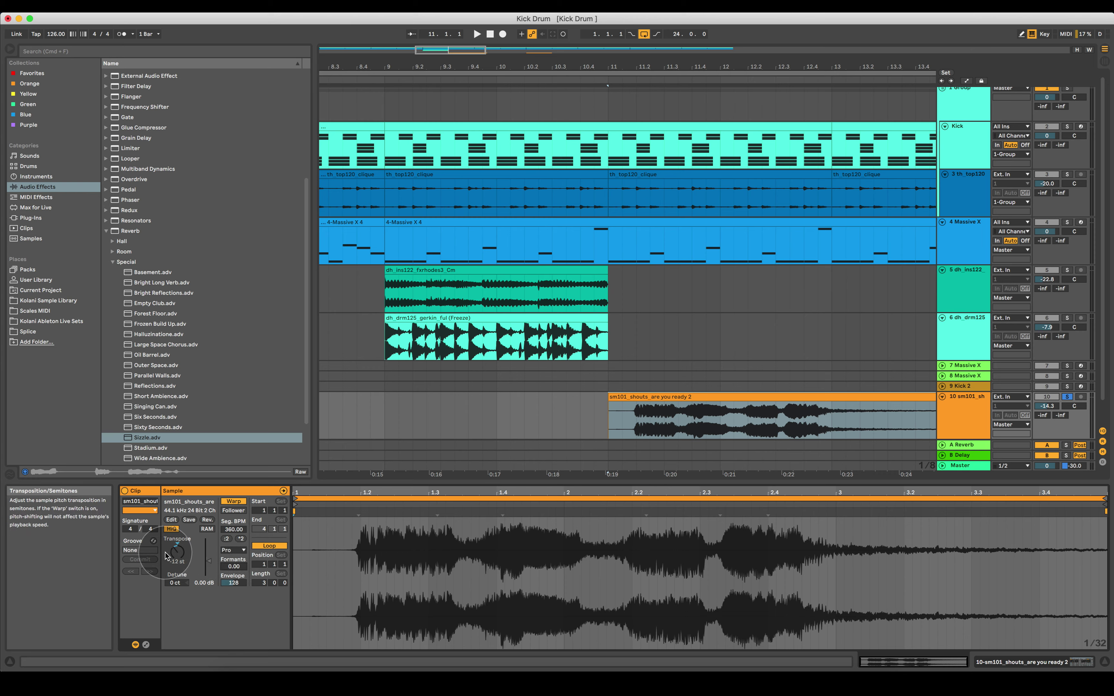
pyautogui.moveTo(166, 556); pyautogui.dragTo(166, 535)
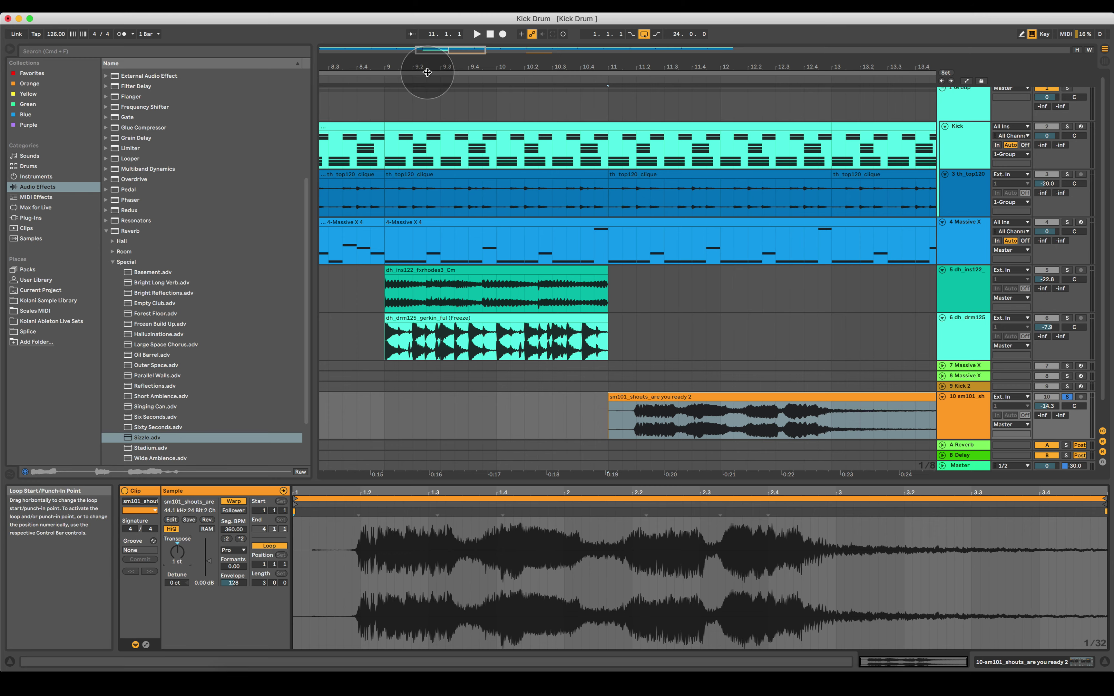
pyautogui.moveTo(426, 69)
pyautogui.mouseDown()
pyautogui.moveTo(426, 60)
pyautogui.moveTo(443, 65)
pyautogui.mouseUp()
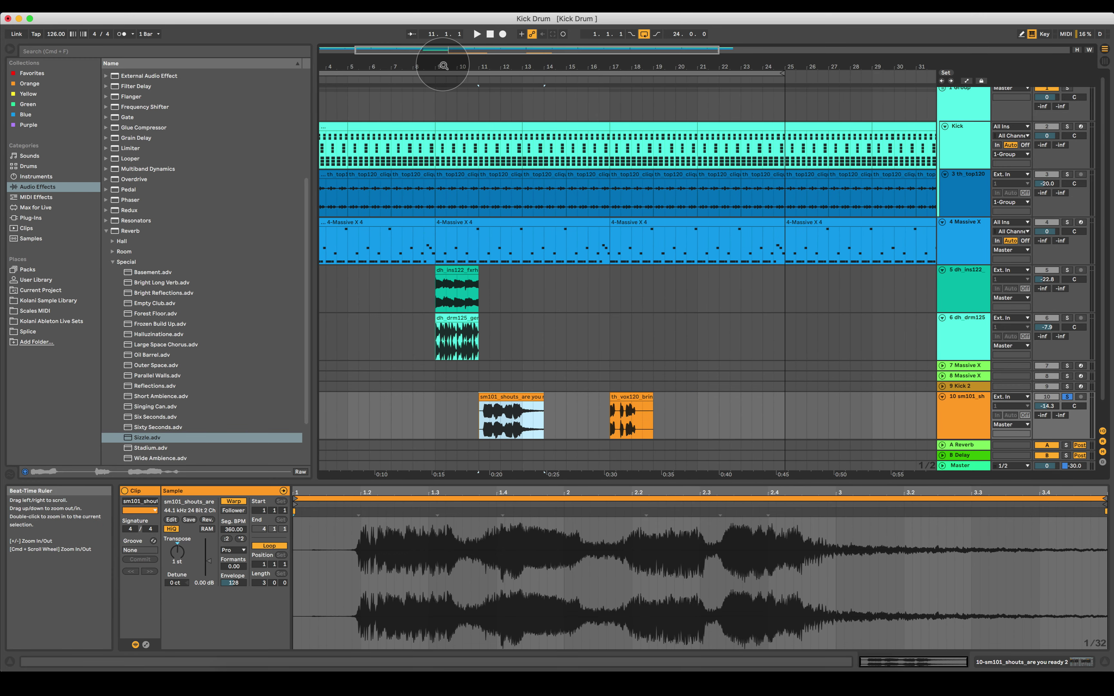